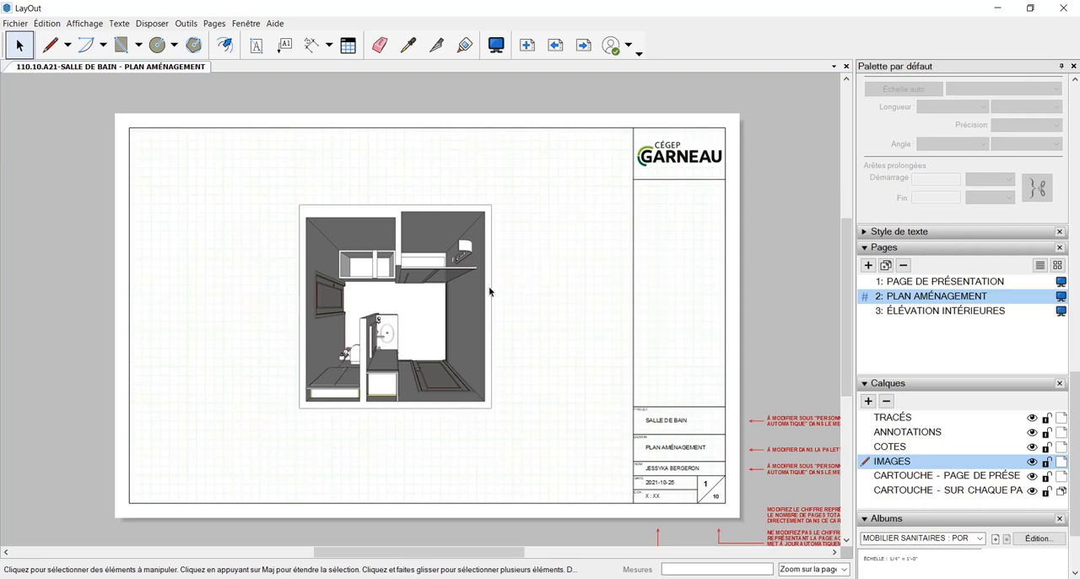
Open the model of the plan viewport in SketchUp and dismiss the Enscape update notification
{"action": "left_click", "coordinate": [474, 306]}
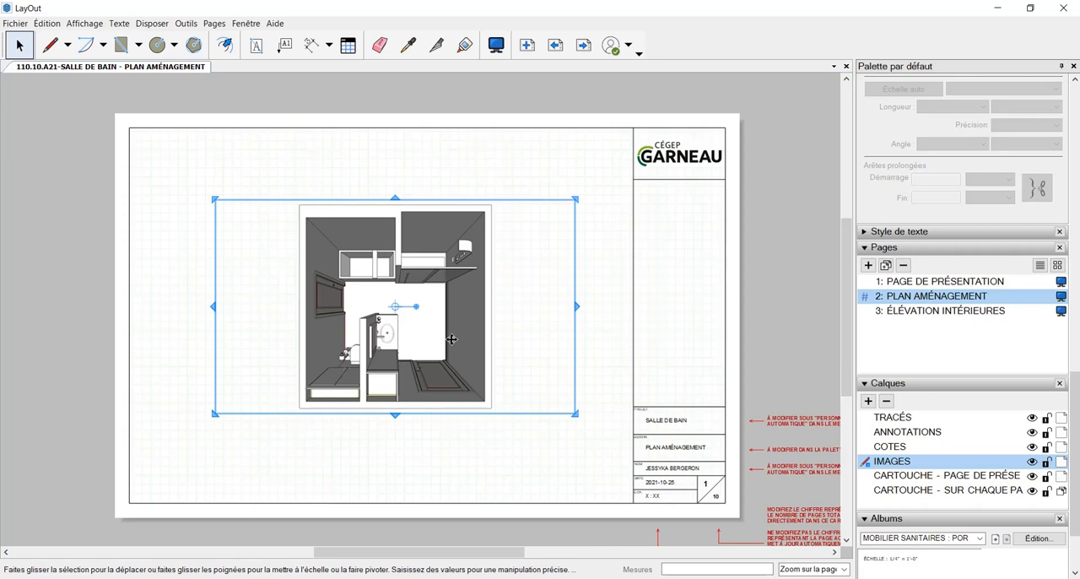
{"action": "right_click", "coordinate": [459, 290]}
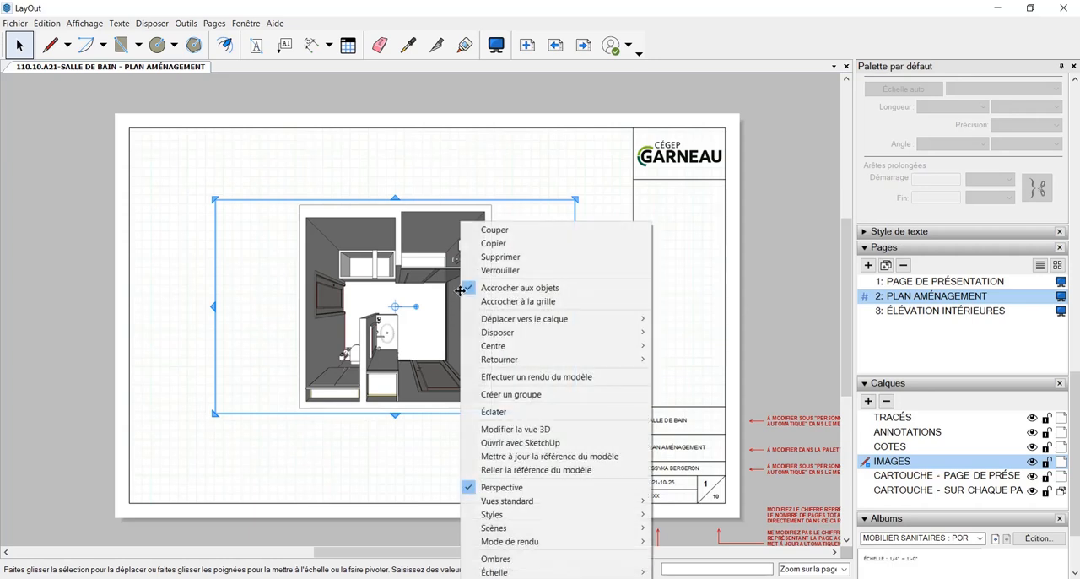
{"action": "left_click", "coordinate": [544, 443]}
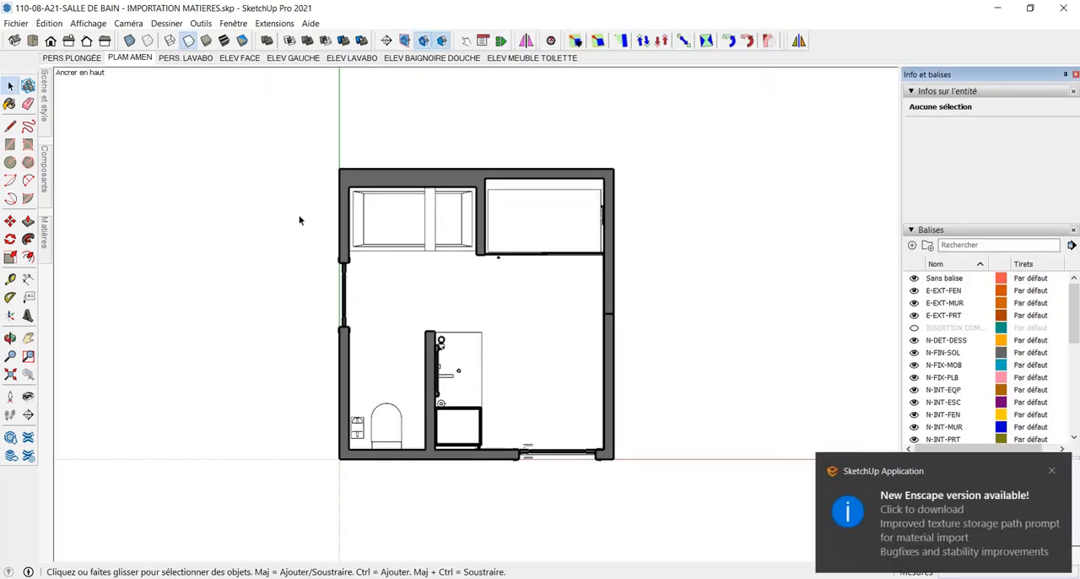
{"action": "left_click", "coordinate": [1051, 469]}
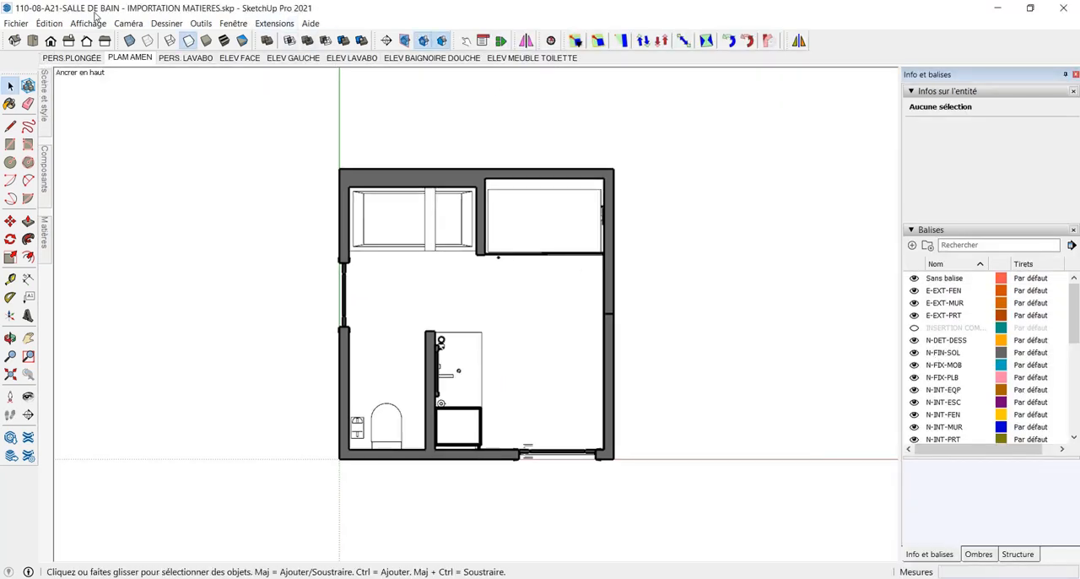
Delete the scene PLAM AMEN and confirm its removal
{"action": "right_click", "coordinate": [145, 61]}
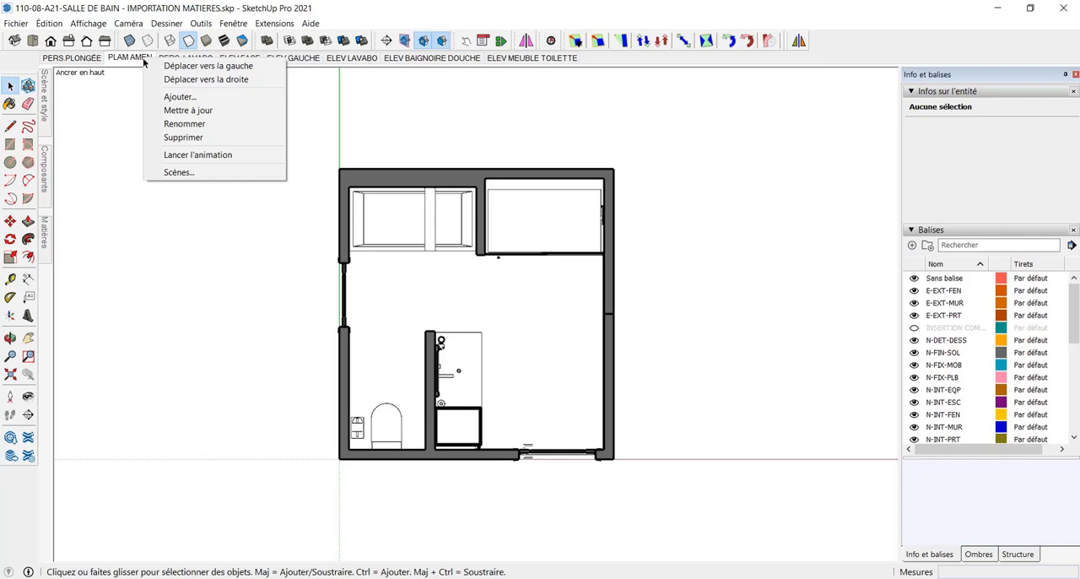
{"action": "left_click", "coordinate": [200, 136]}
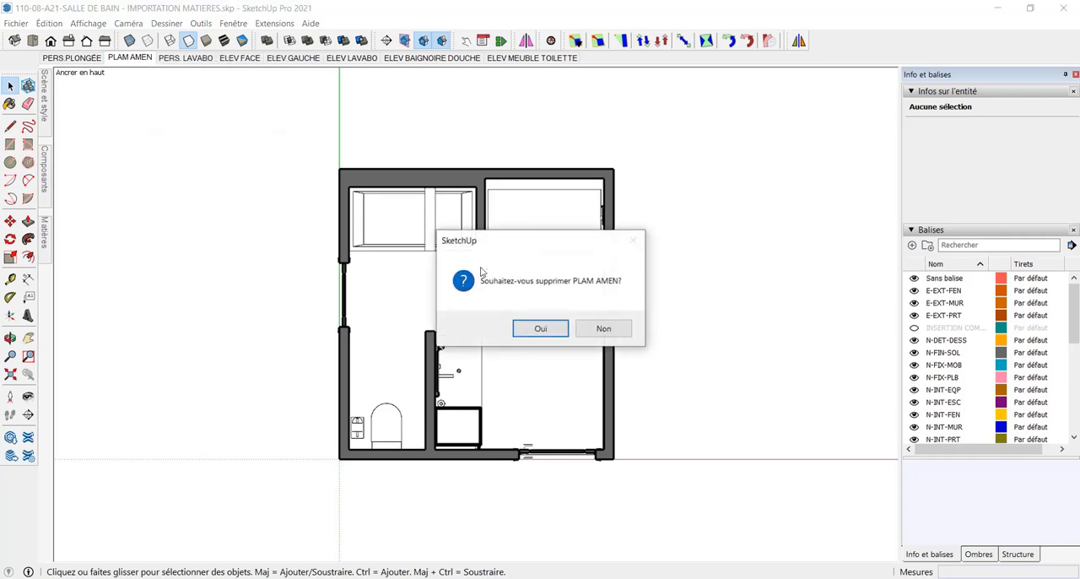
{"action": "left_click", "coordinate": [547, 328]}
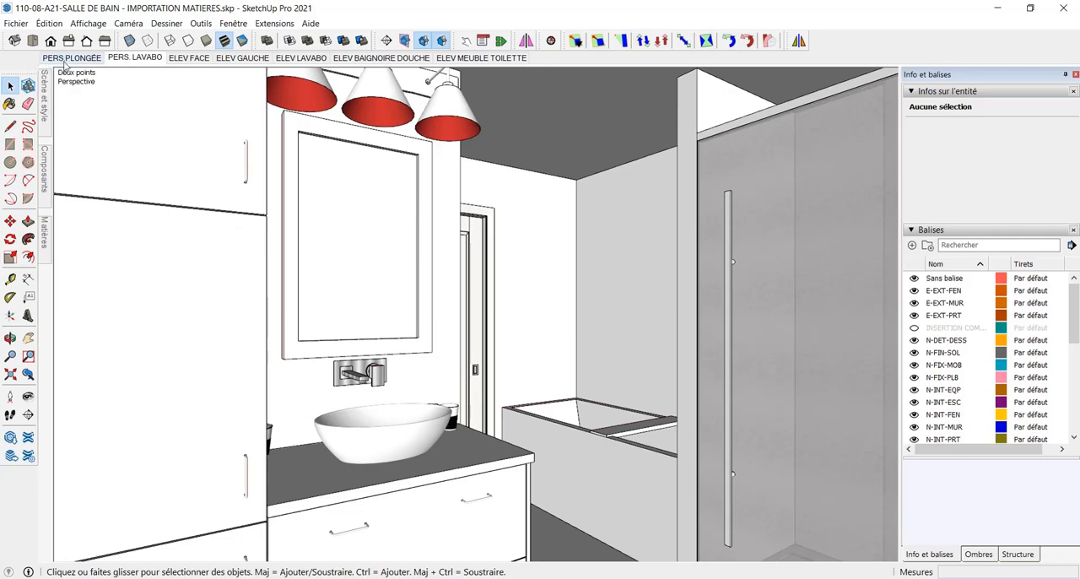
From the PERS.PLONGÉE scene, place a horizontal section plane on the bathroom floor and name it "plan aménagement"
{"action": "left_click", "coordinate": [65, 63]}
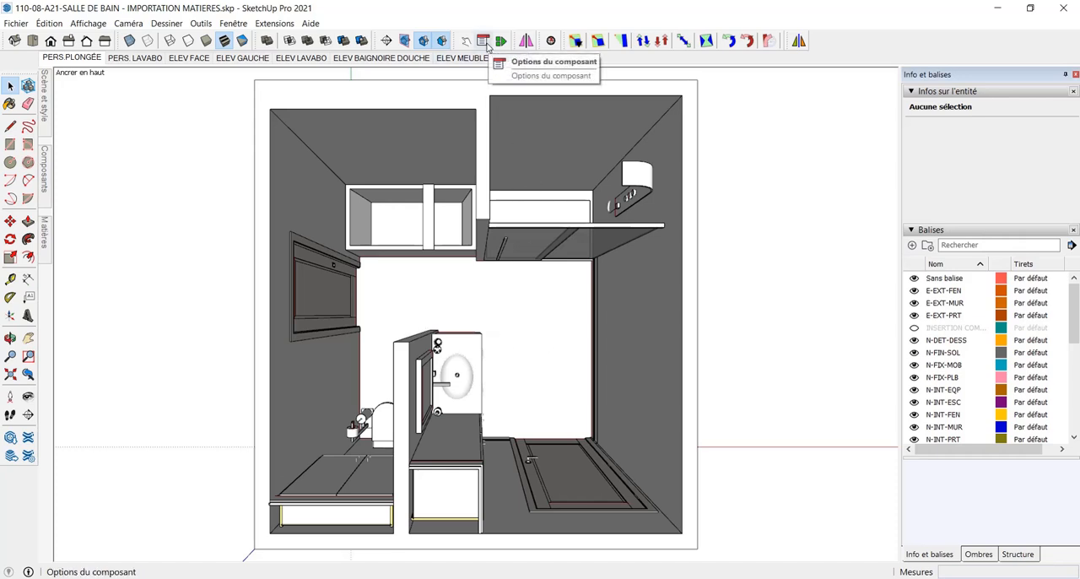
{"action": "left_click", "coordinate": [390, 42]}
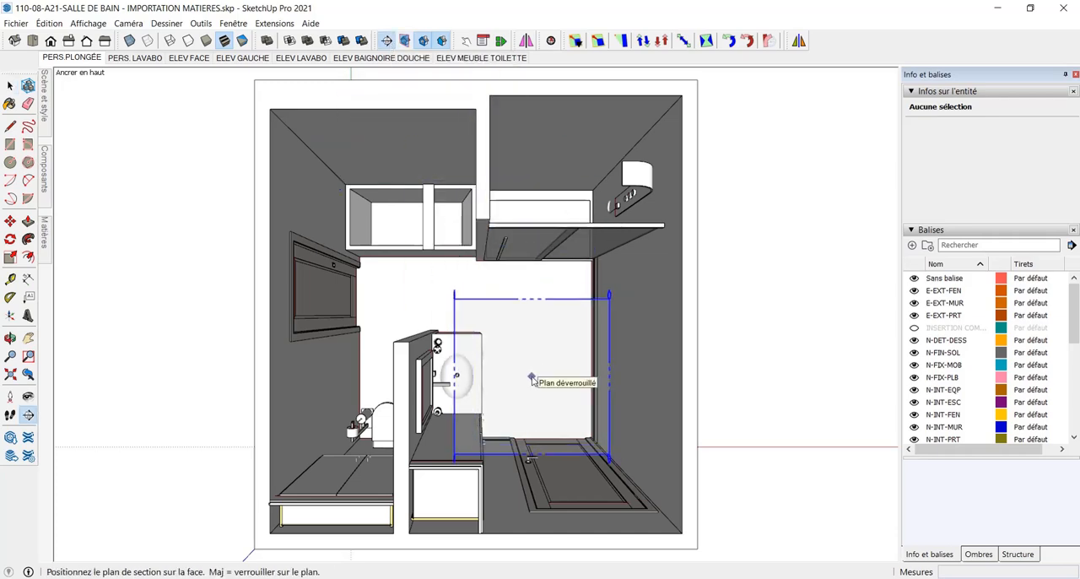
{"action": "middle_click_drag", "start_coordinate": [535, 378], "coordinate": [439, 311]}
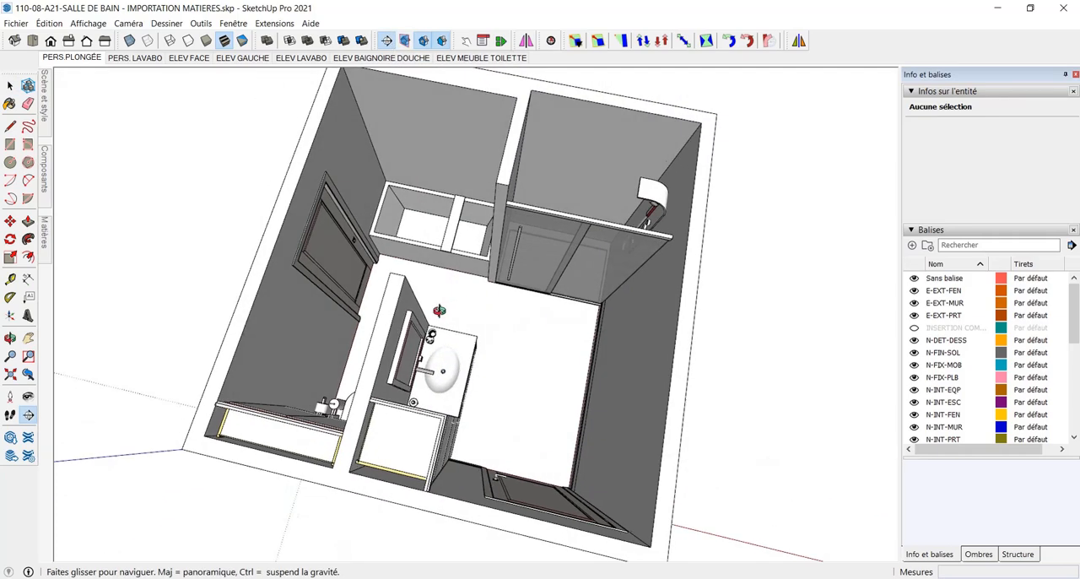
{"action": "left_click", "coordinate": [520, 378]}
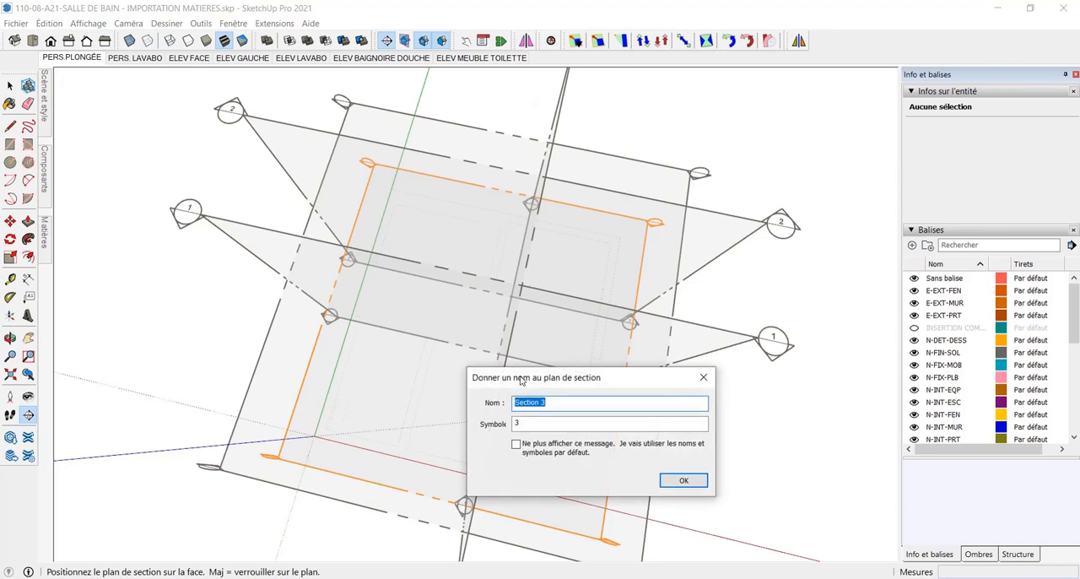
{"action": "type", "text": "pla"}
{"action": "type", "text": "n aménagement"}
{"action": "key", "text": "Return"}
Move the "plan aménagement" section plane vertically up from the floor by 48
{"action": "scroll", "coordinate": [628, 439], "scroll_direction": "down", "scroll_amount": 1}
{"action": "mouse_move", "coordinate": [628, 433]}
{"action": "middle_mouse_down"}
{"action": "mouse_move", "coordinate": [602, 212]}
{"action": "mouse_move", "coordinate": [647, 427]}
{"action": "mouse_move", "coordinate": [639, 470]}
{"action": "mouse_move", "coordinate": [613, 447]}
{"action": "middle_mouse_up"}
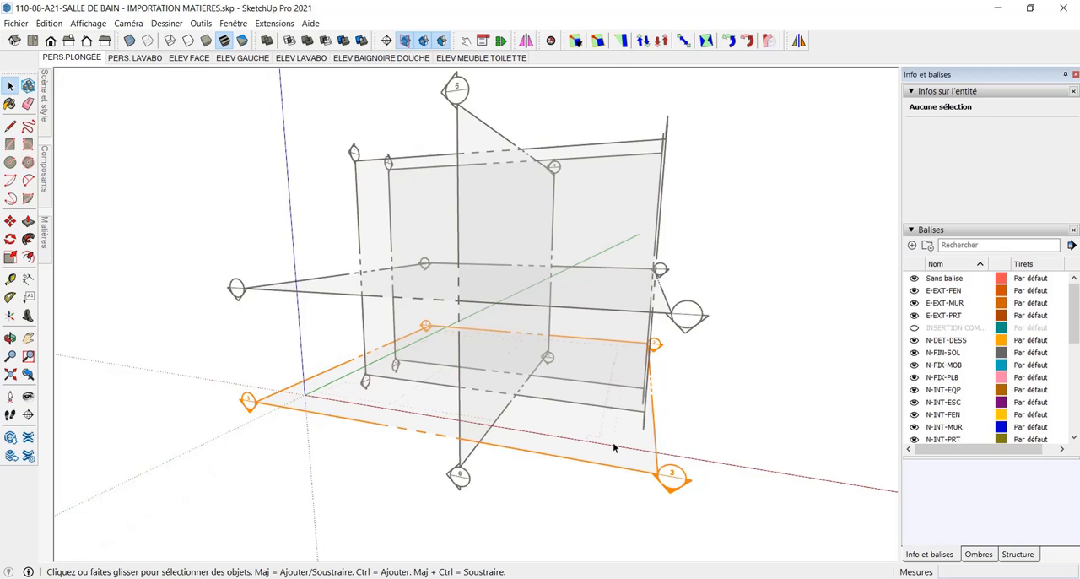
{"action": "key", "text": "m"}
{"action": "scroll", "coordinate": [663, 488], "scroll_direction": "up", "scroll_amount": 2}
{"action": "left_click", "coordinate": [657, 470]}
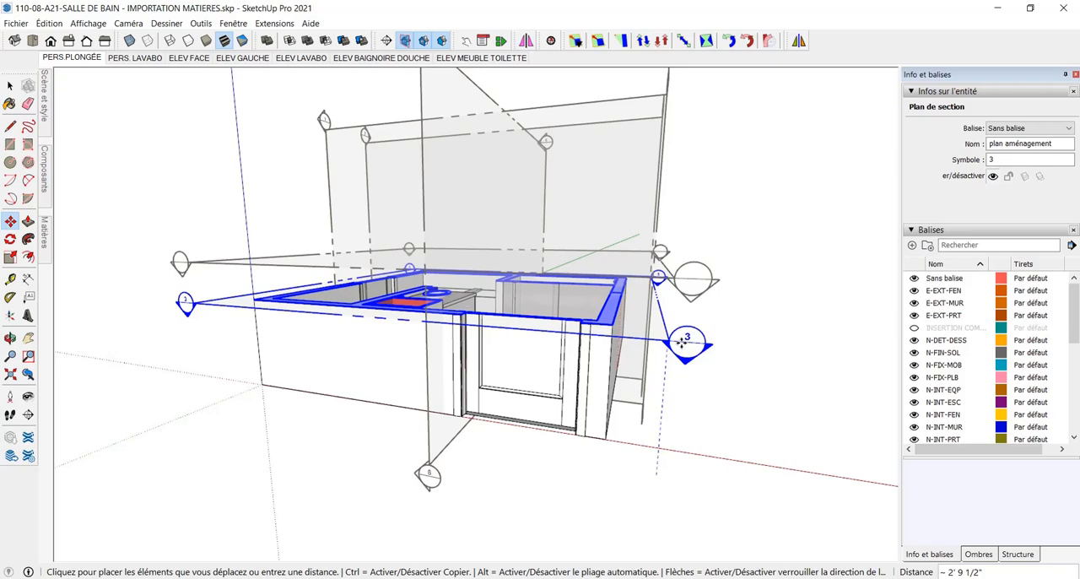
{"action": "type", "text": "48"}
{"action": "key", "text": "Return"}
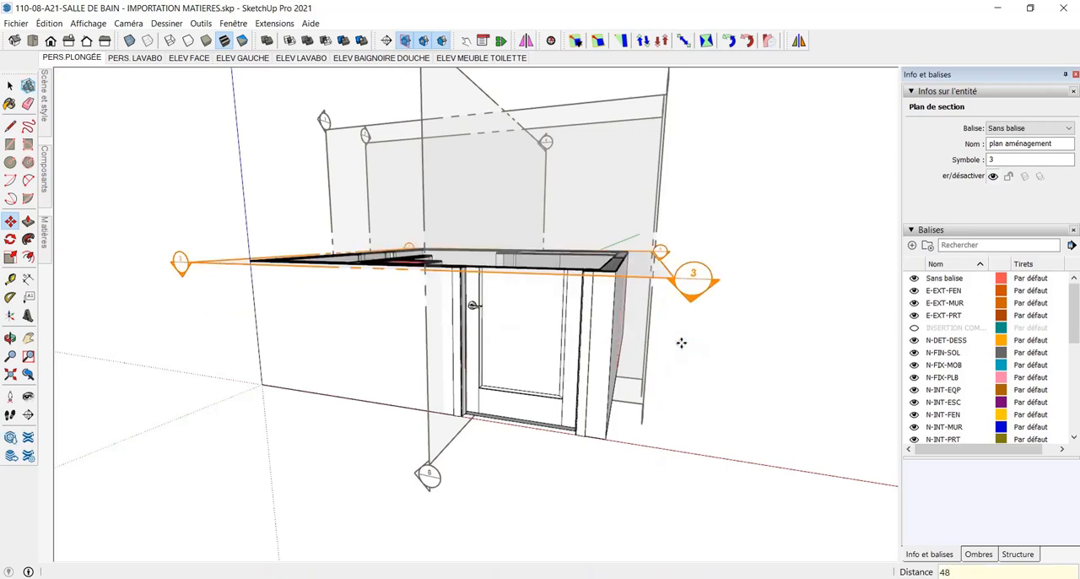
Show the cut model in top view and hide the section plane symbols while keeping the section cut active
{"action": "middle_click_drag", "start_coordinate": [627, 301], "coordinate": [644, 556]}
{"action": "middle_click_drag", "start_coordinate": [641, 497], "coordinate": [654, 405]}
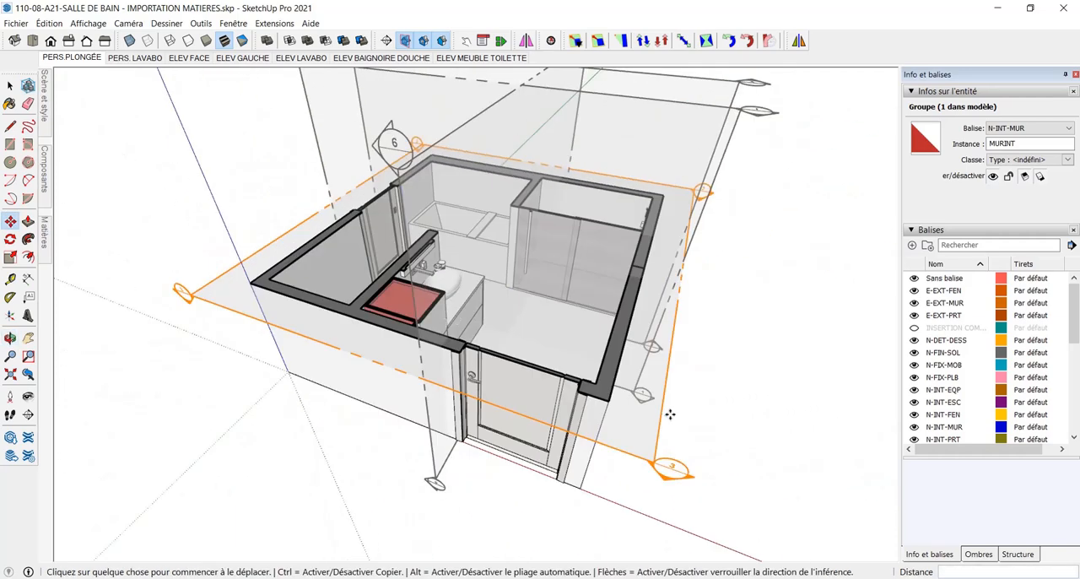
{"action": "left_click", "coordinate": [31, 40]}
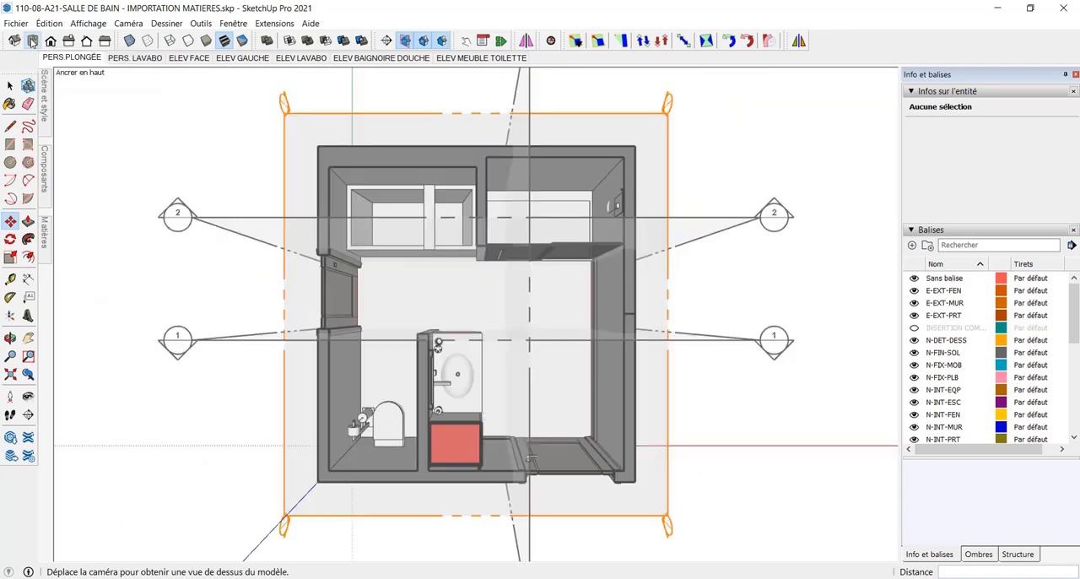
{"action": "left_click", "coordinate": [422, 43]}
{"action": "left_click", "coordinate": [422, 41]}
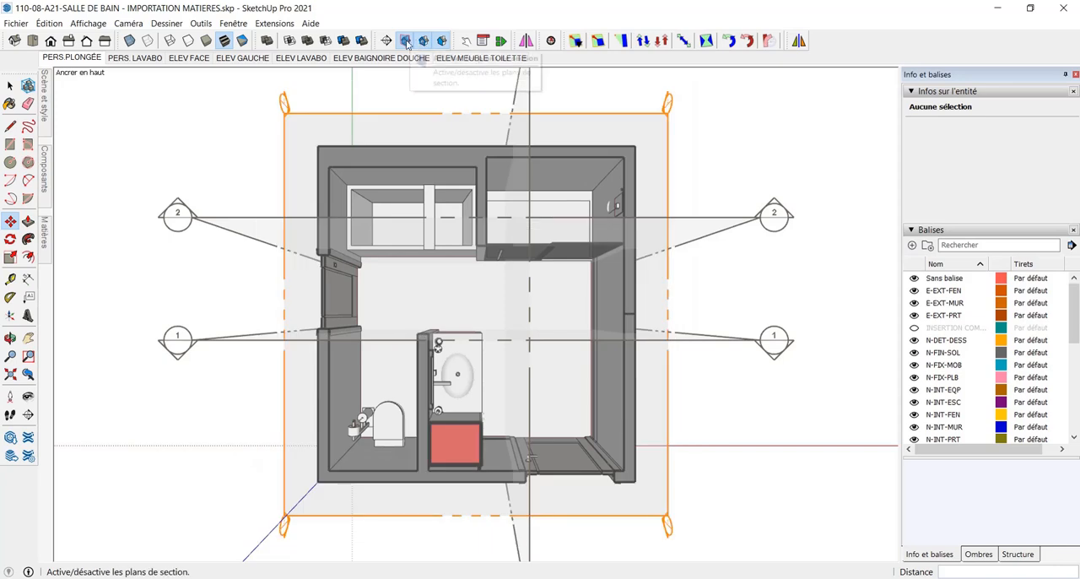
{"action": "left_click", "coordinate": [405, 40]}
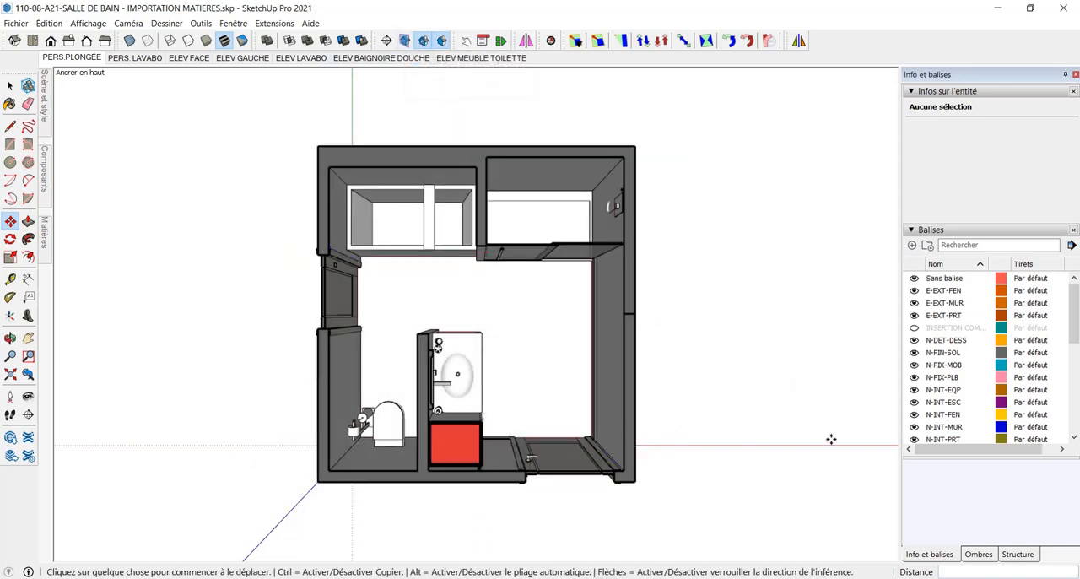
Switch the camera to parallel projection with the whole plan zoomed to its extents, keep the section fill on, and save the model
{"action": "left_click", "coordinate": [84, 28]}
{"action": "mouse_move", "coordinate": [129, 24]}
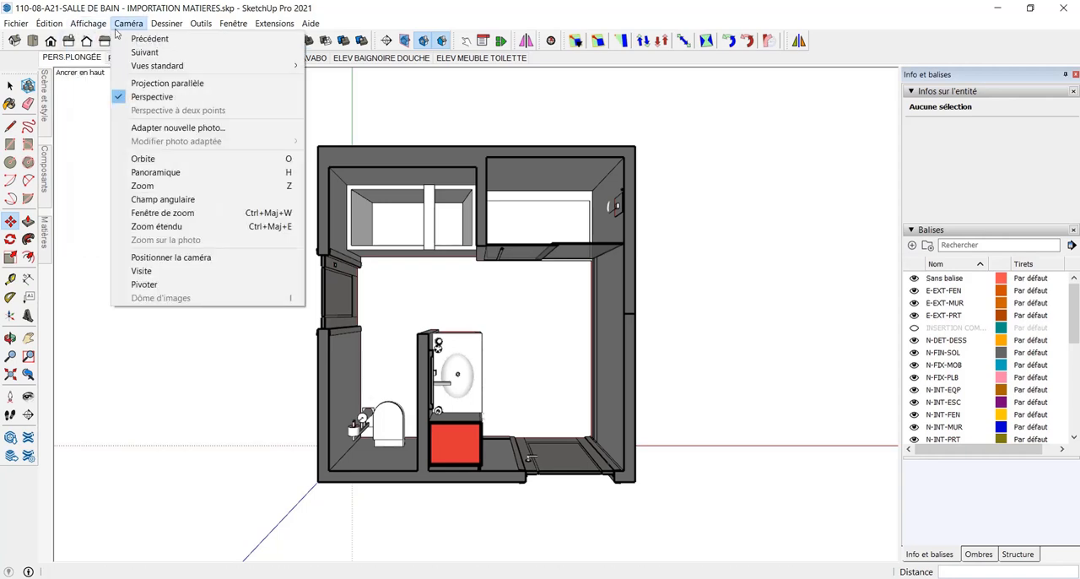
{"action": "left_click", "coordinate": [168, 86]}
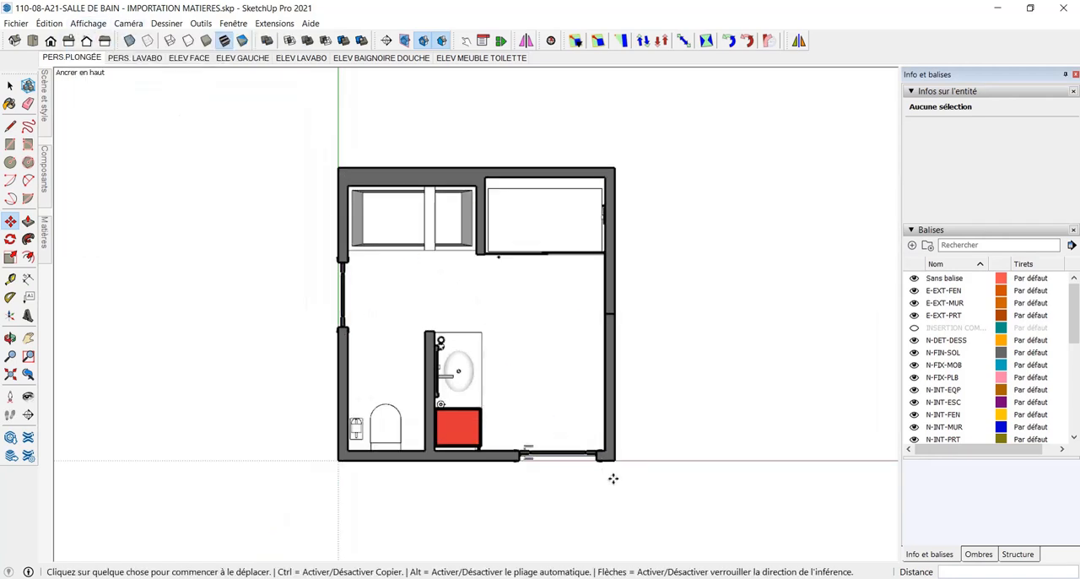
{"action": "left_click", "coordinate": [445, 43]}
{"action": "left_click", "coordinate": [445, 43]}
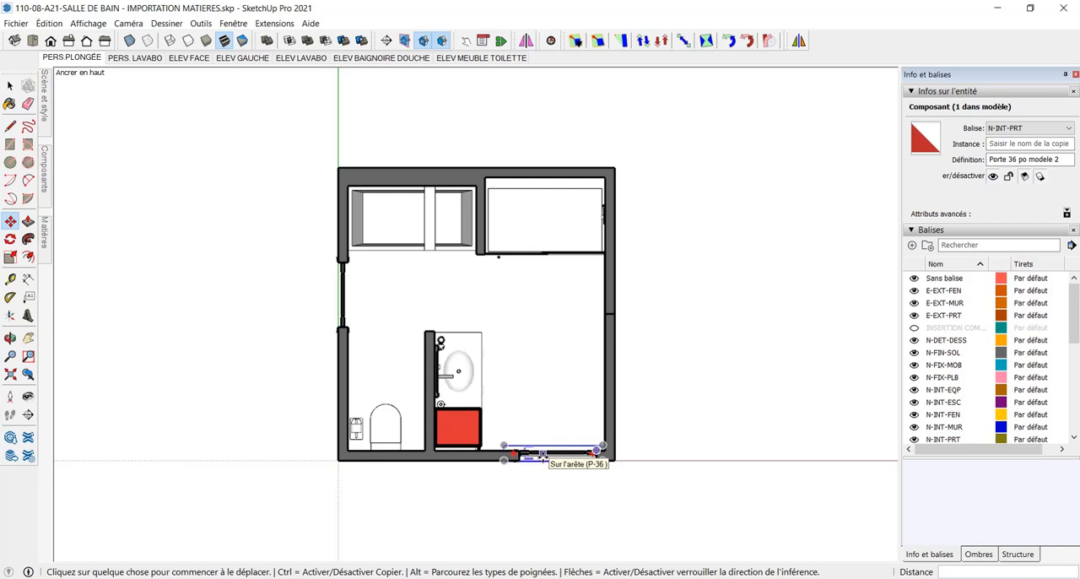
{"action": "left_click", "coordinate": [11, 376]}
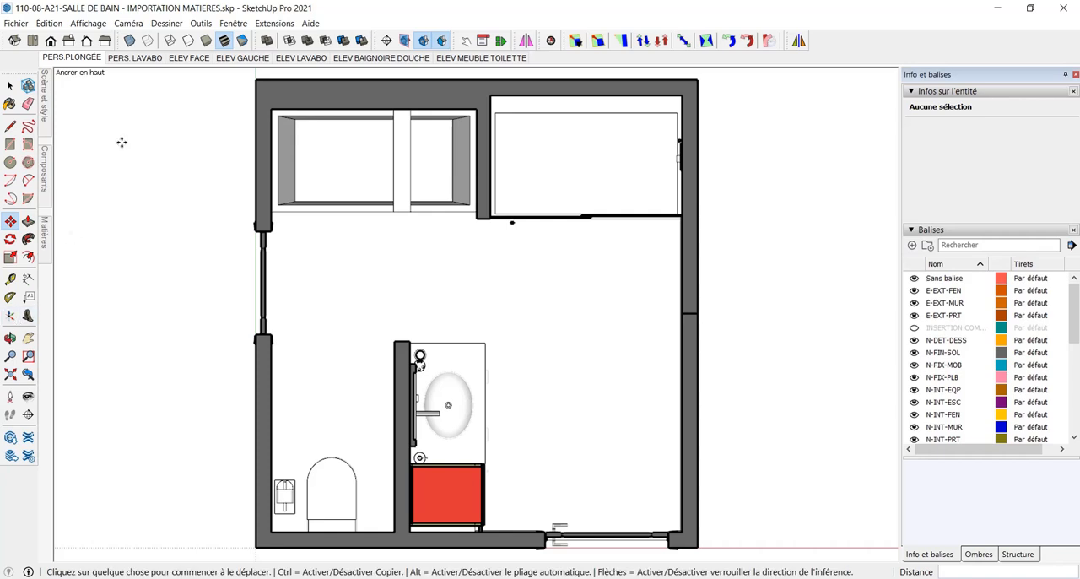
{"action": "left_click", "coordinate": [17, 23]}
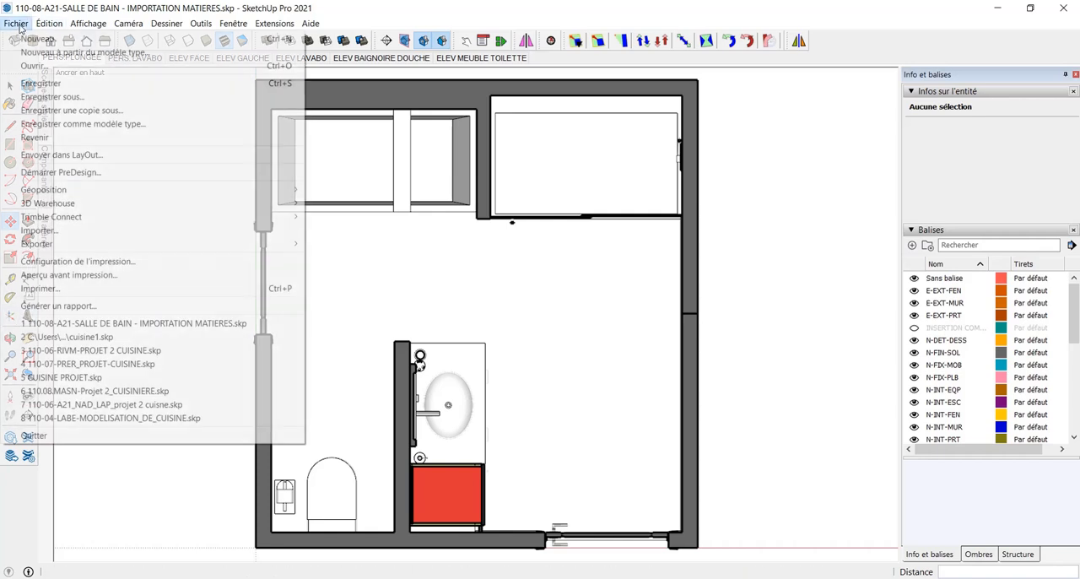
{"action": "left_click", "coordinate": [68, 85]}
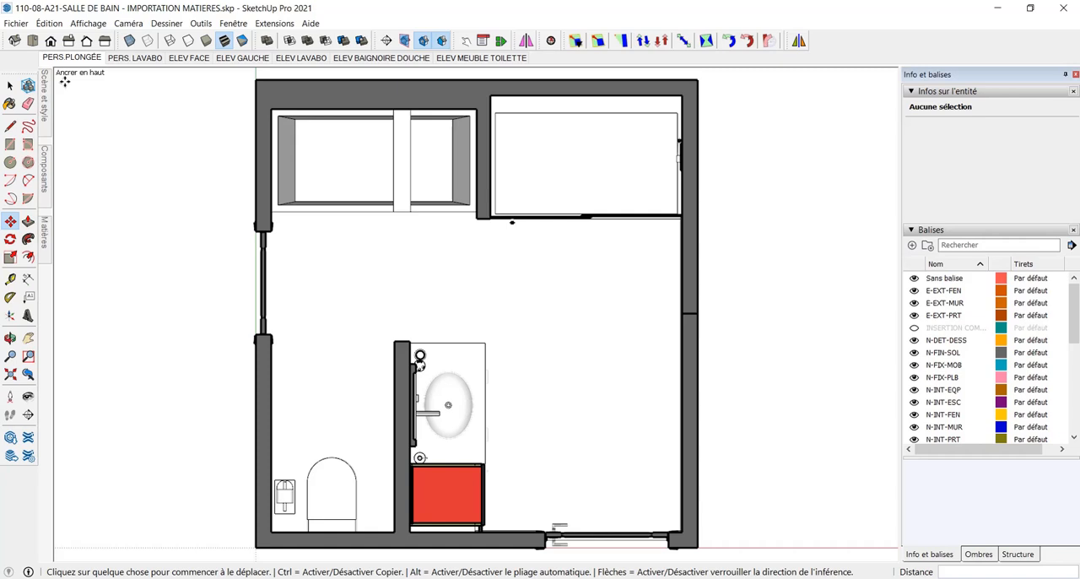
Add a scene of the current plan view named "PLAN AMEN" and move it down one place, after PERS. LAVABO
{"action": "left_click", "coordinate": [49, 125]}
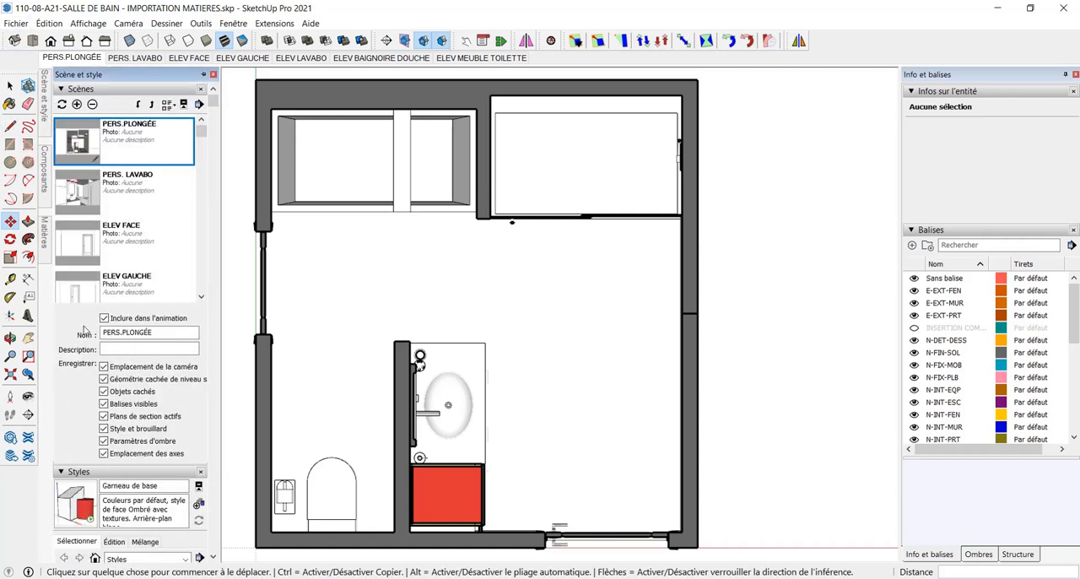
{"action": "left_click", "coordinate": [76, 104]}
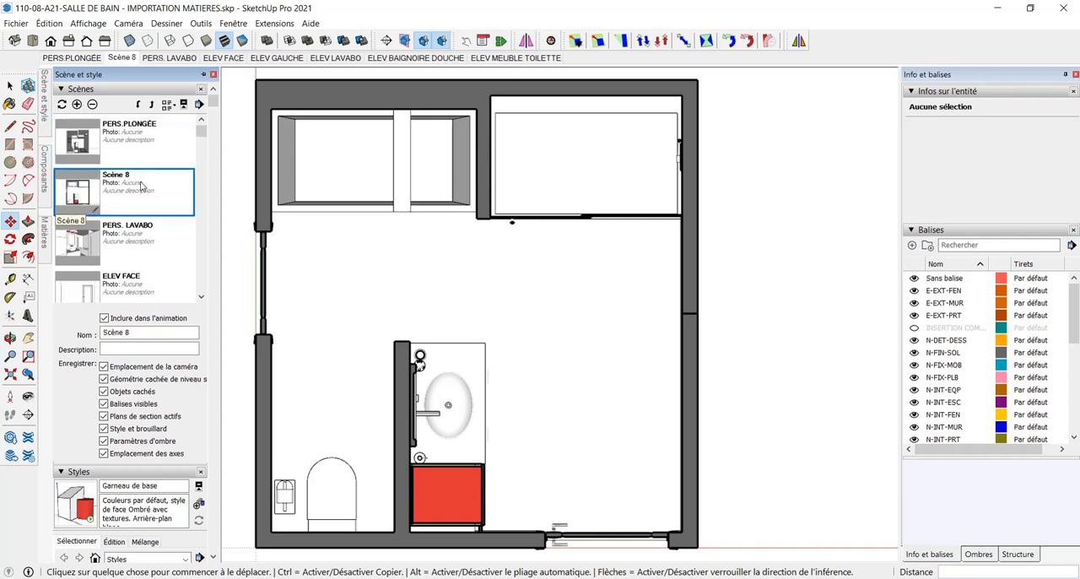
{"action": "left_click_drag", "start_coordinate": [162, 332], "coordinate": [44, 332]}
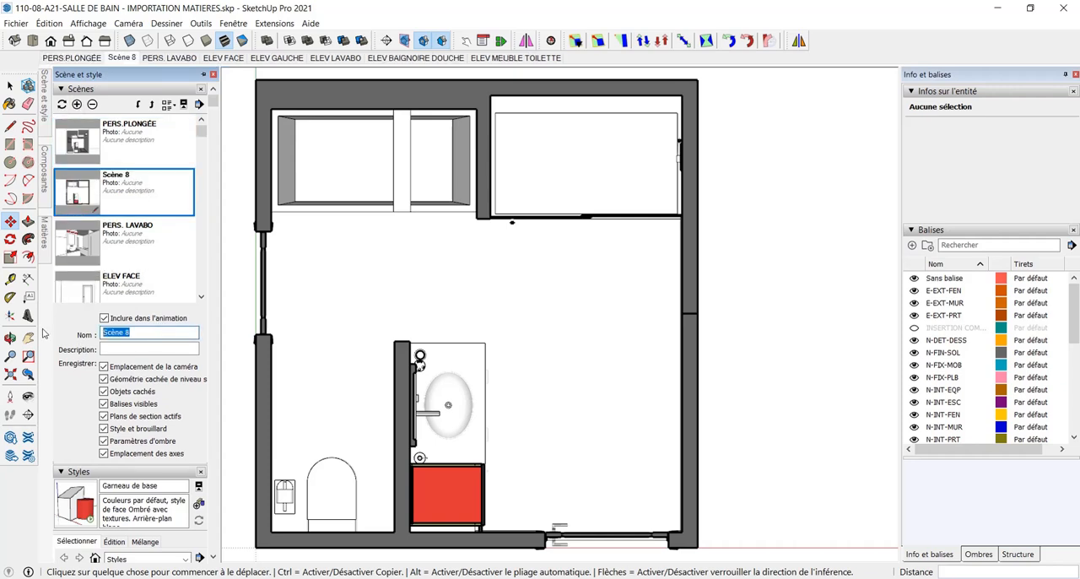
{"action": "type", "text": "PLAN AMEN"}
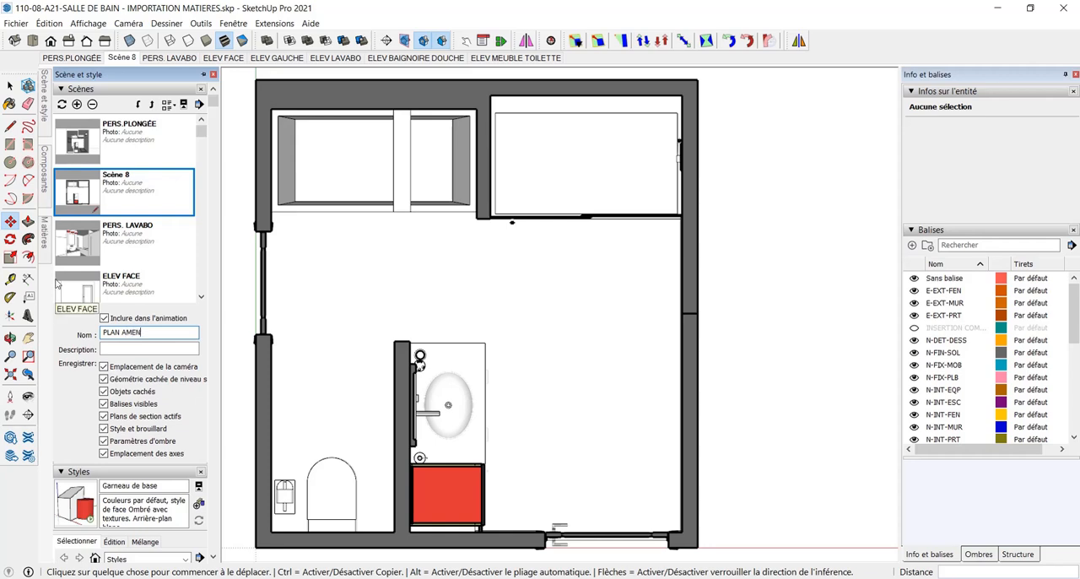
{"action": "key", "text": "Return"}
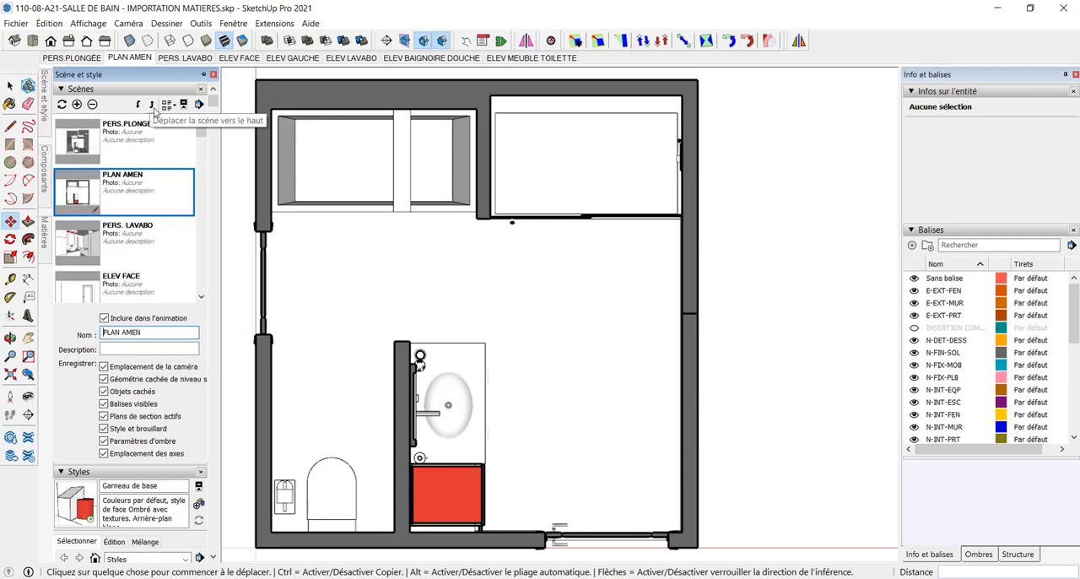
{"action": "left_click", "coordinate": [140, 106]}
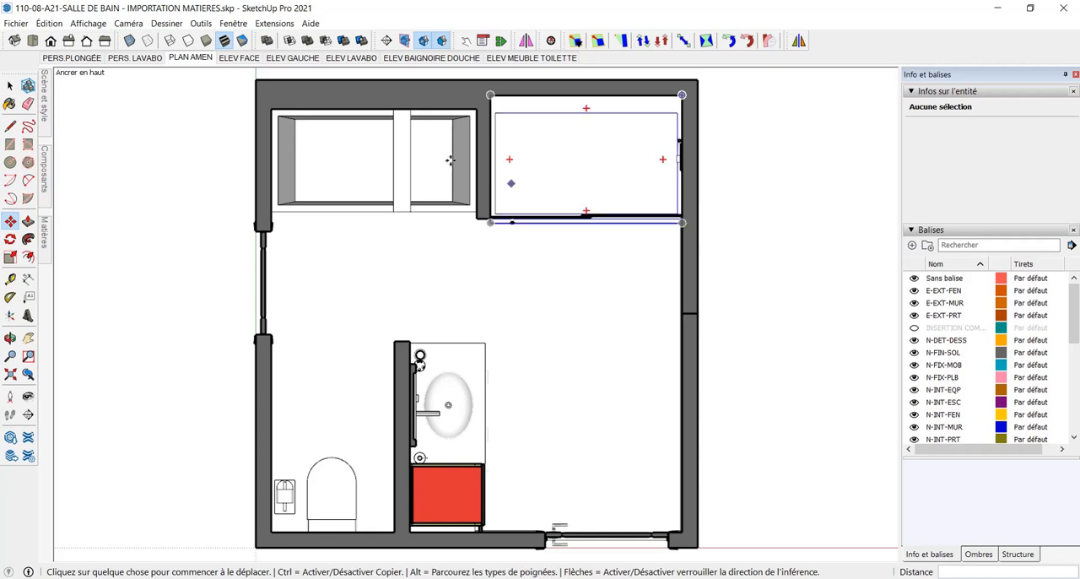
Save the model, switch back to LayOut and update the model reference of the plan viewport
{"action": "left_click", "coordinate": [15, 23]}
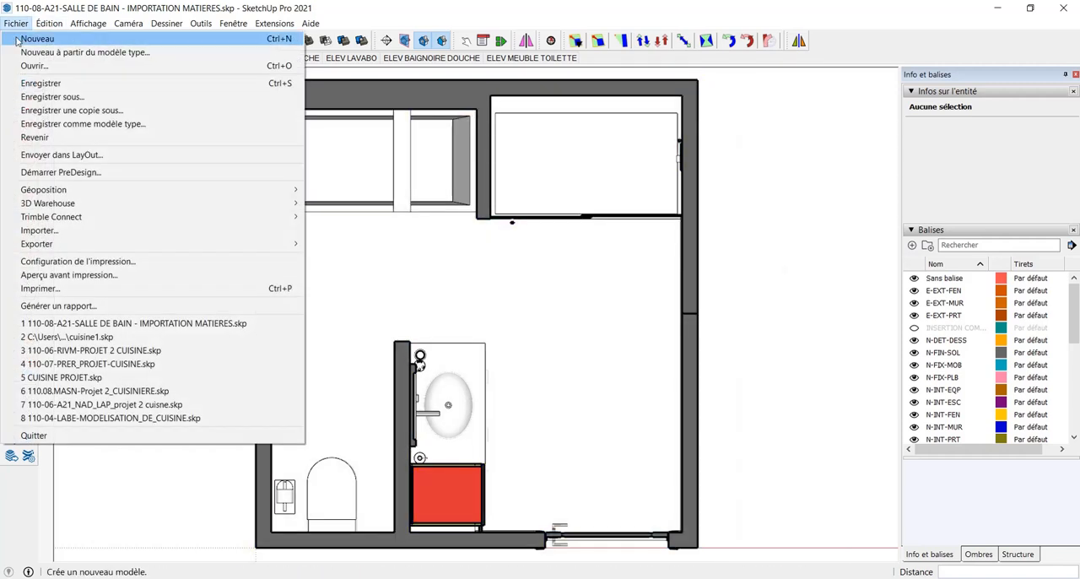
{"action": "left_click", "coordinate": [33, 84]}
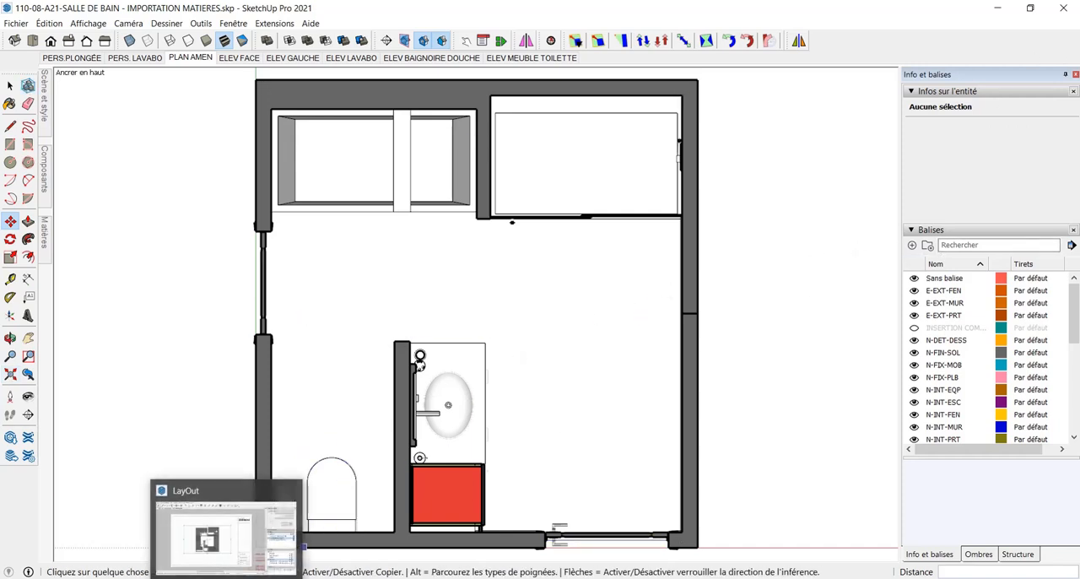
{"action": "left_click", "coordinate": [226, 561]}
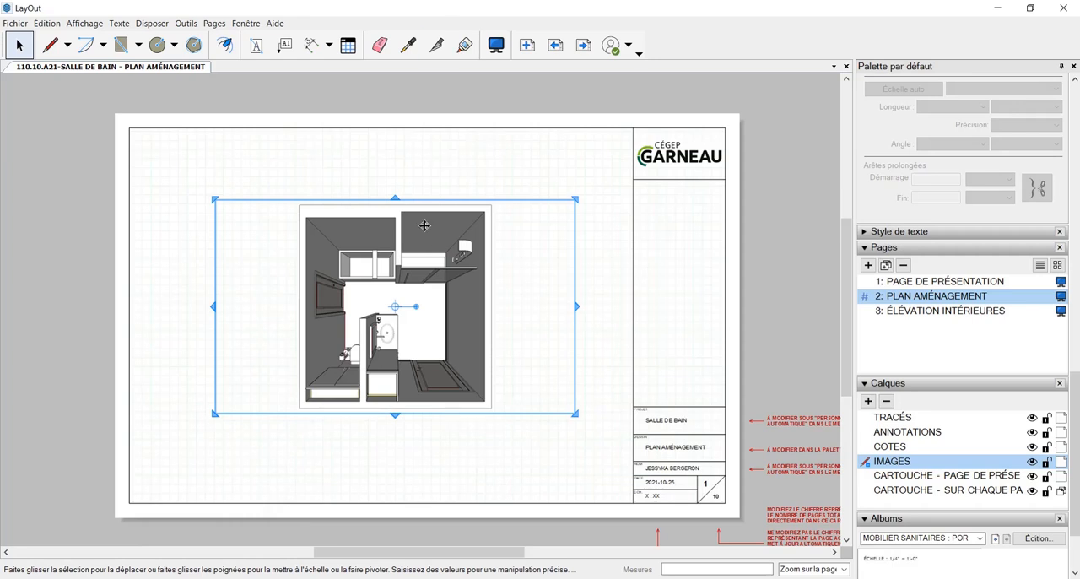
{"action": "right_click", "coordinate": [424, 225]}
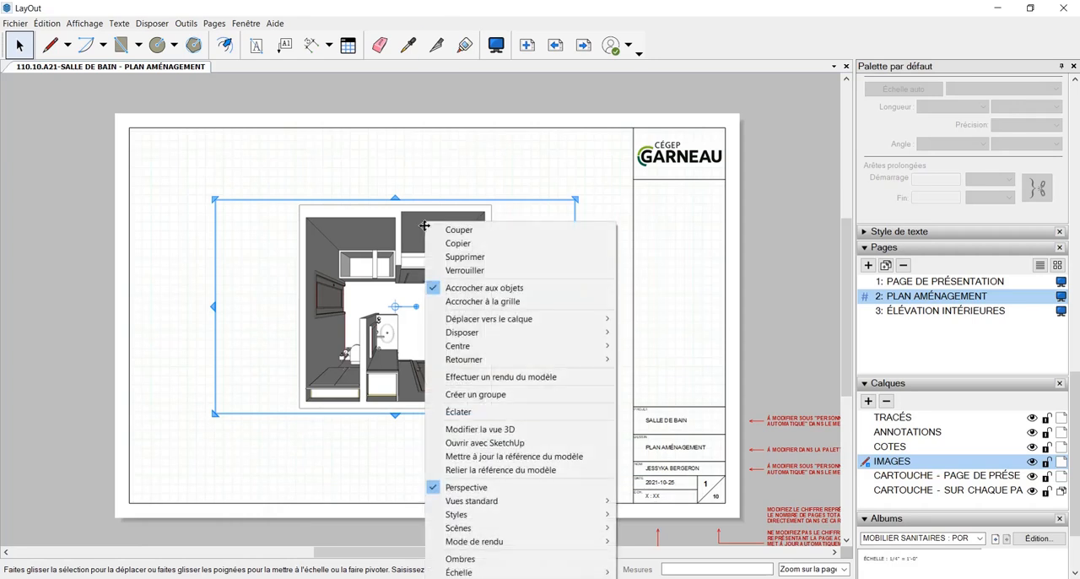
{"action": "left_click", "coordinate": [535, 457]}
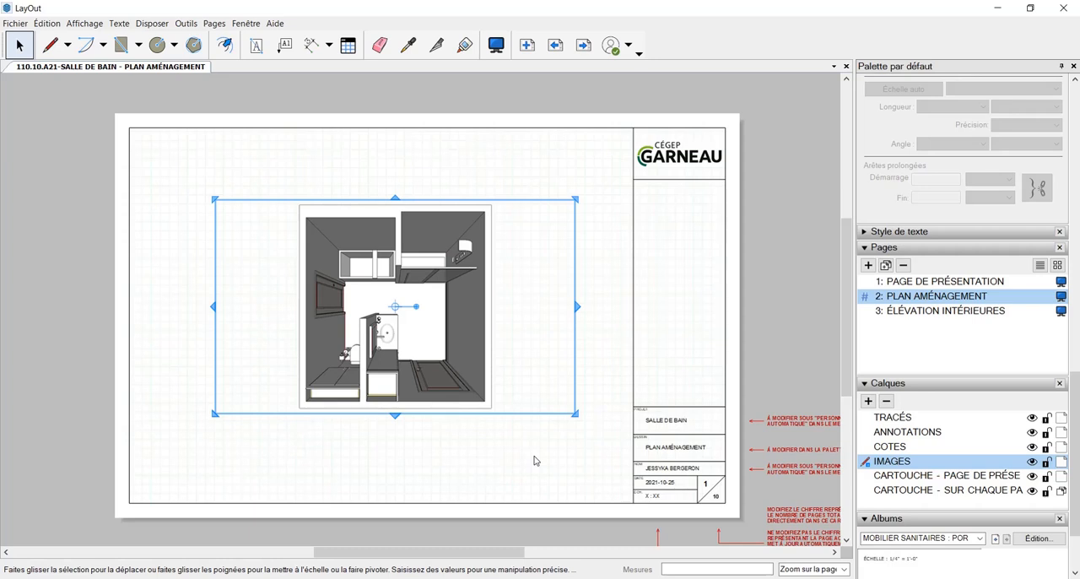
Assign the PLAN AMEN scene to the plan viewport
{"action": "right_click", "coordinate": [483, 348]}
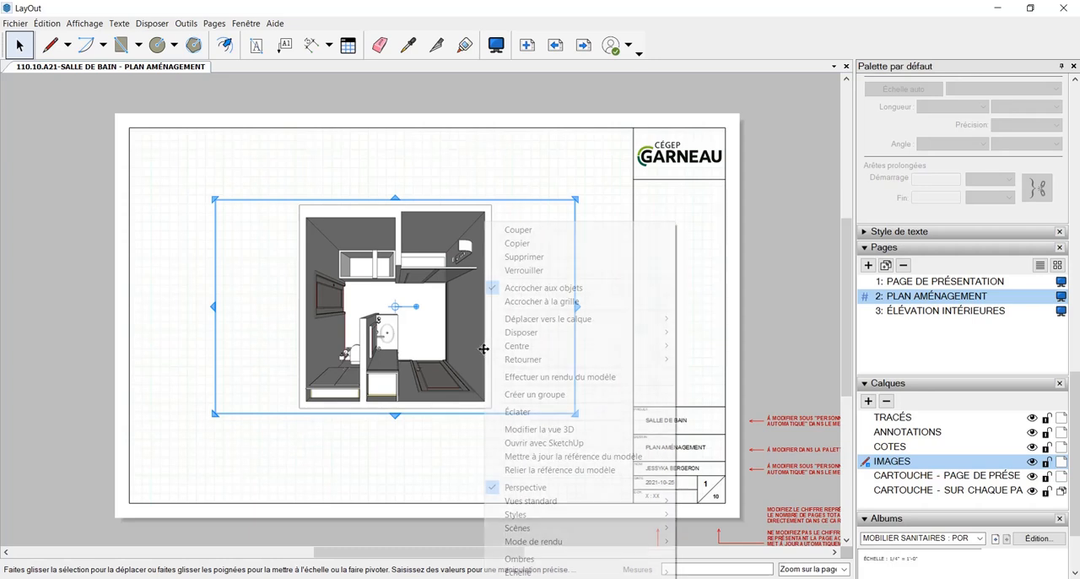
{"action": "mouse_move", "coordinate": [614, 529]}
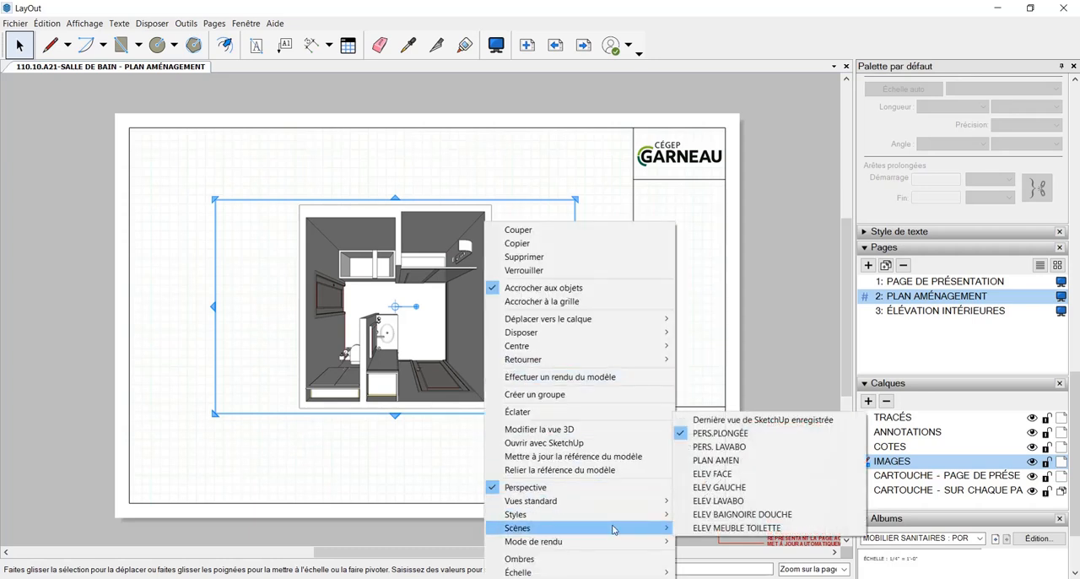
{"action": "left_click", "coordinate": [717, 460]}
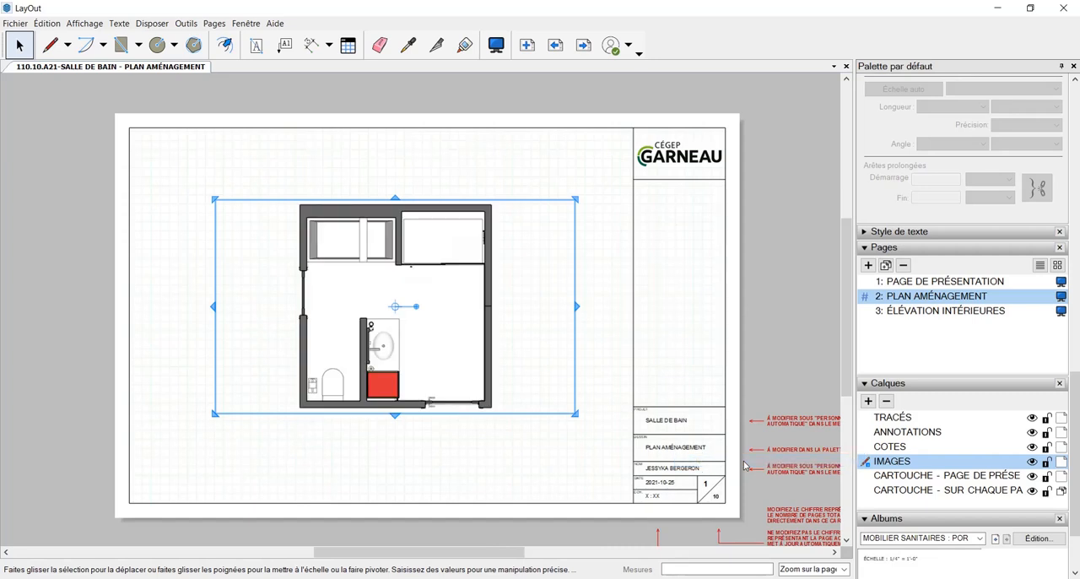
Try the 1mm:50mm (1:50) scale on the plan viewport
{"action": "scroll", "coordinate": [916, 363], "scroll_direction": "up", "scroll_amount": 5}
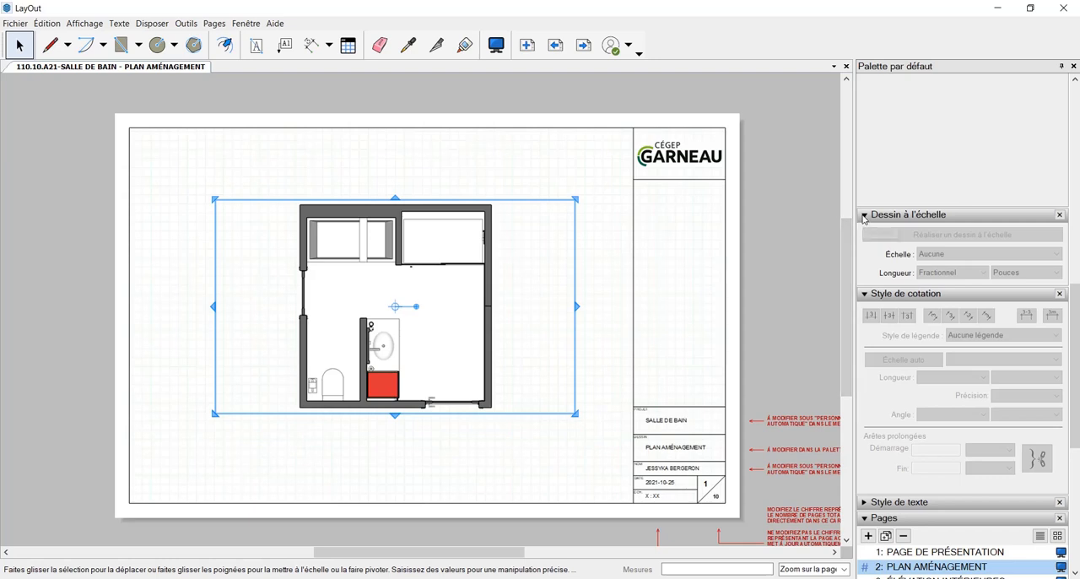
{"action": "scroll", "coordinate": [1039, 379], "scroll_direction": "up", "scroll_amount": 5}
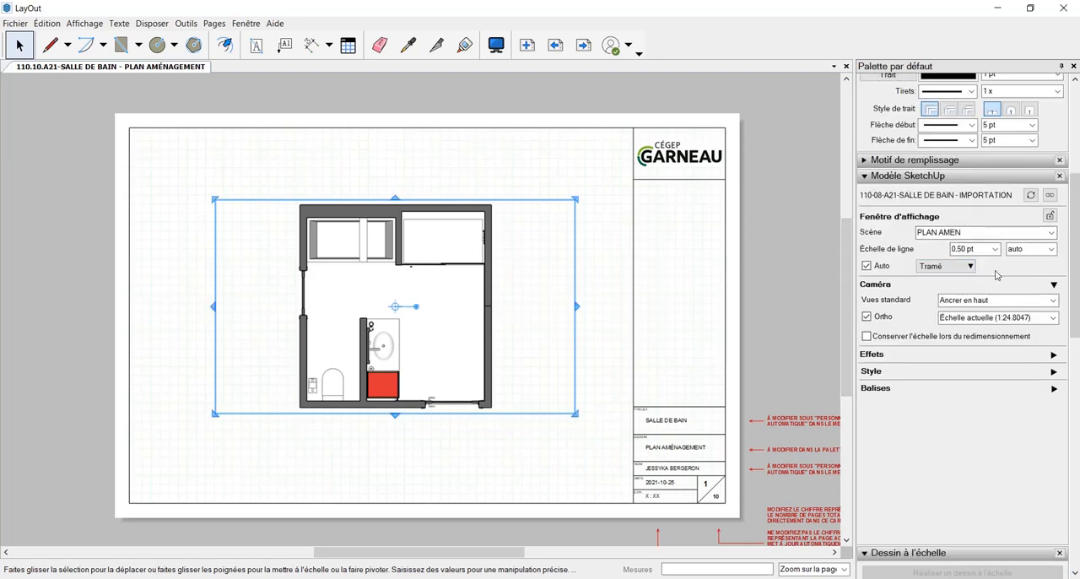
{"action": "left_click", "coordinate": [1053, 318]}
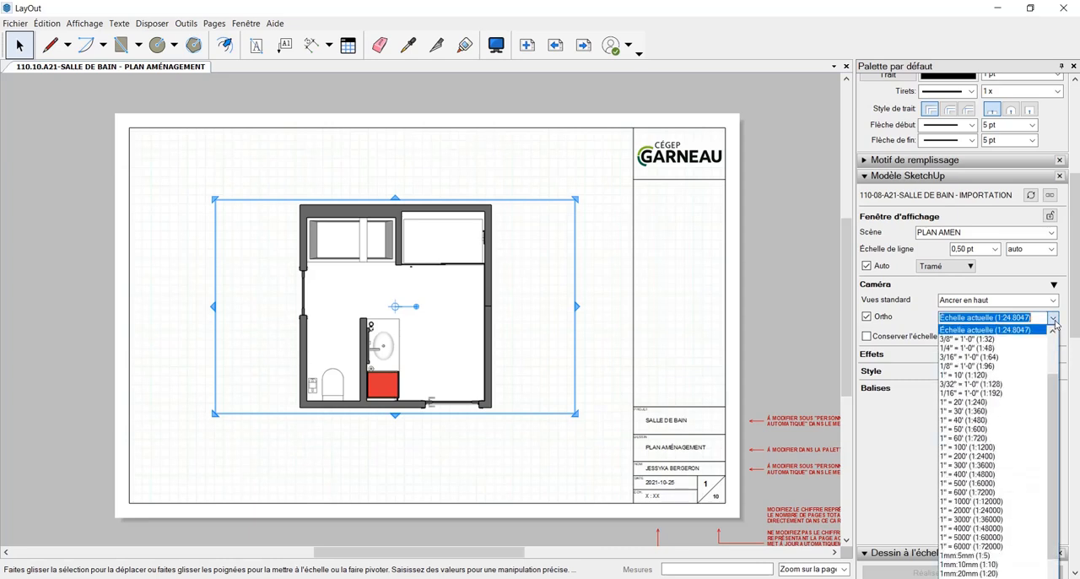
{"action": "scroll", "coordinate": [1013, 515], "scroll_direction": "up", "scroll_amount": 2}
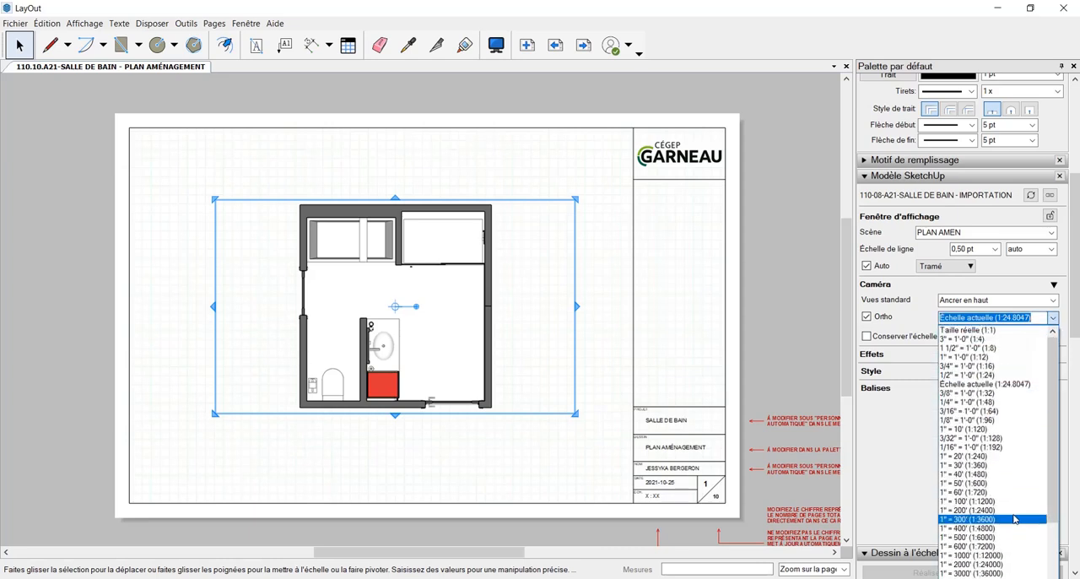
{"action": "scroll", "coordinate": [1013, 519], "scroll_direction": "down", "scroll_amount": 3}
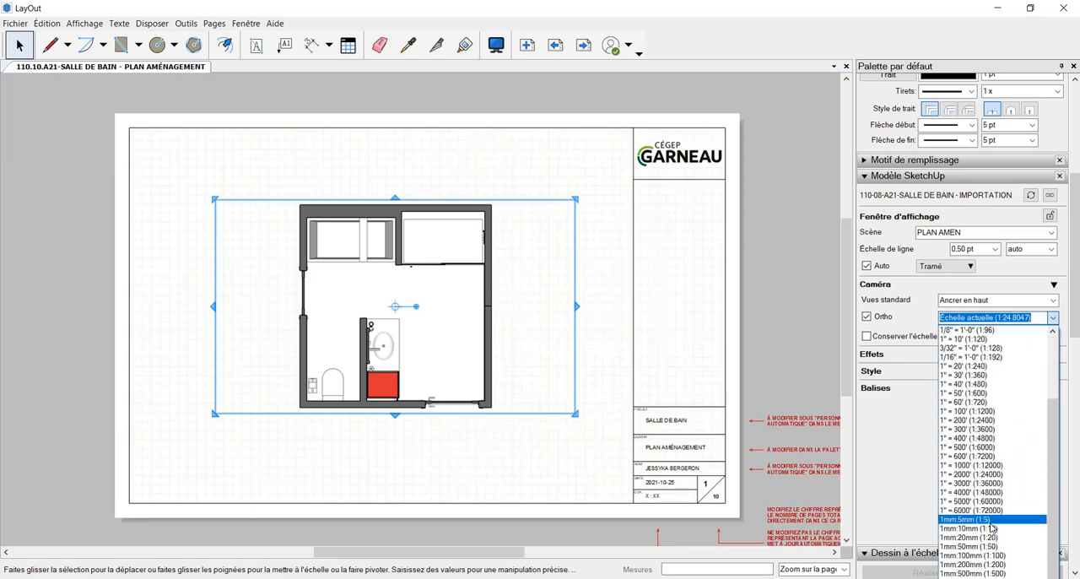
{"action": "left_click", "coordinate": [992, 546]}
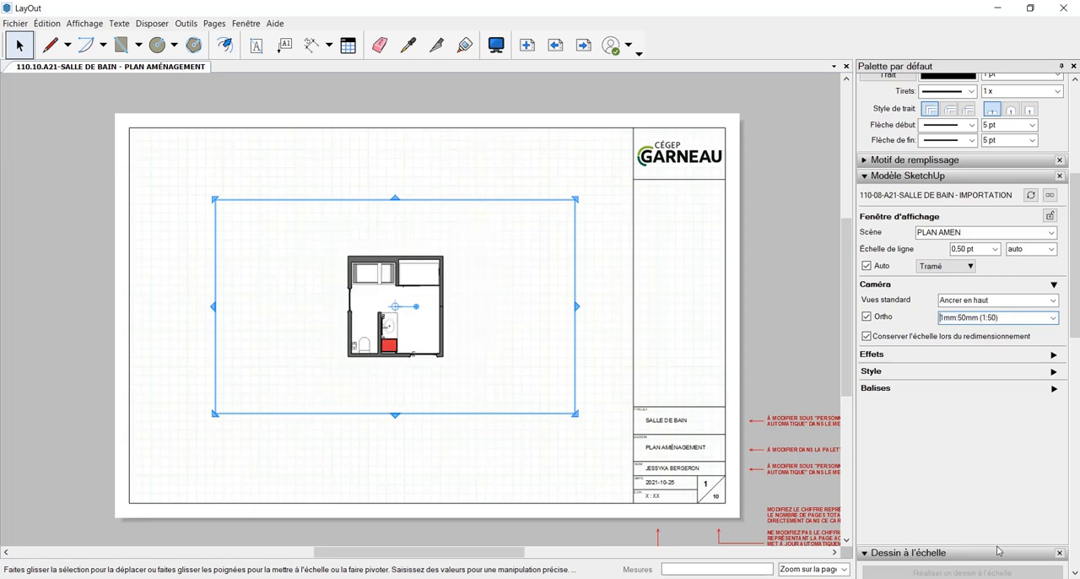
Set the plan viewport's scale to 1mm:20mm (1:20) and enlarge its frame downward, upward and sideways to fit the whole plan
{"action": "left_click", "coordinate": [1053, 317]}
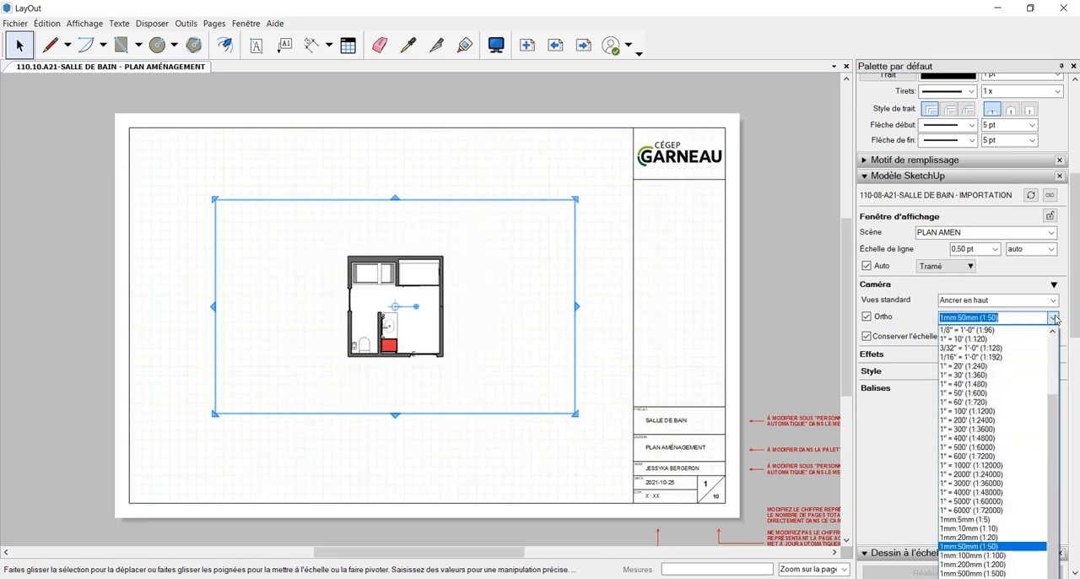
{"action": "left_click", "coordinate": [1007, 538]}
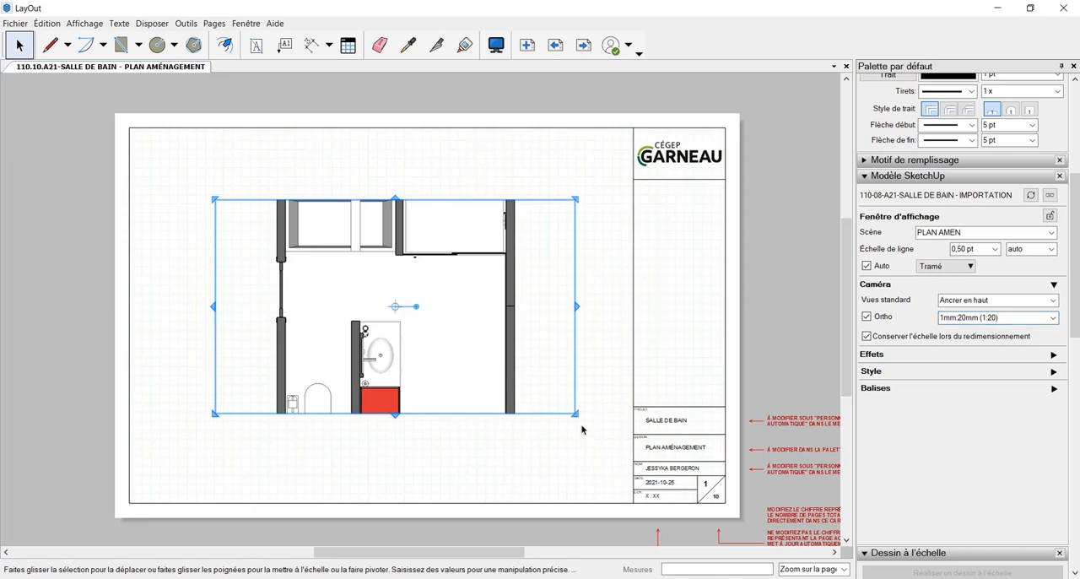
{"action": "left_click_drag", "start_coordinate": [576, 413], "coordinate": [588, 460]}
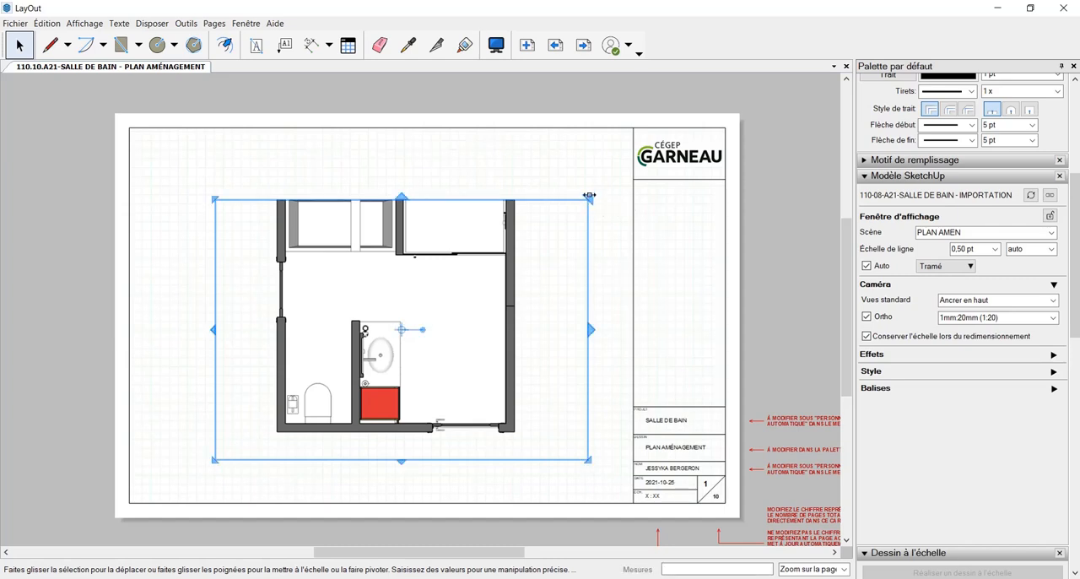
{"action": "left_click_drag", "start_coordinate": [588, 195], "coordinate": [598, 155]}
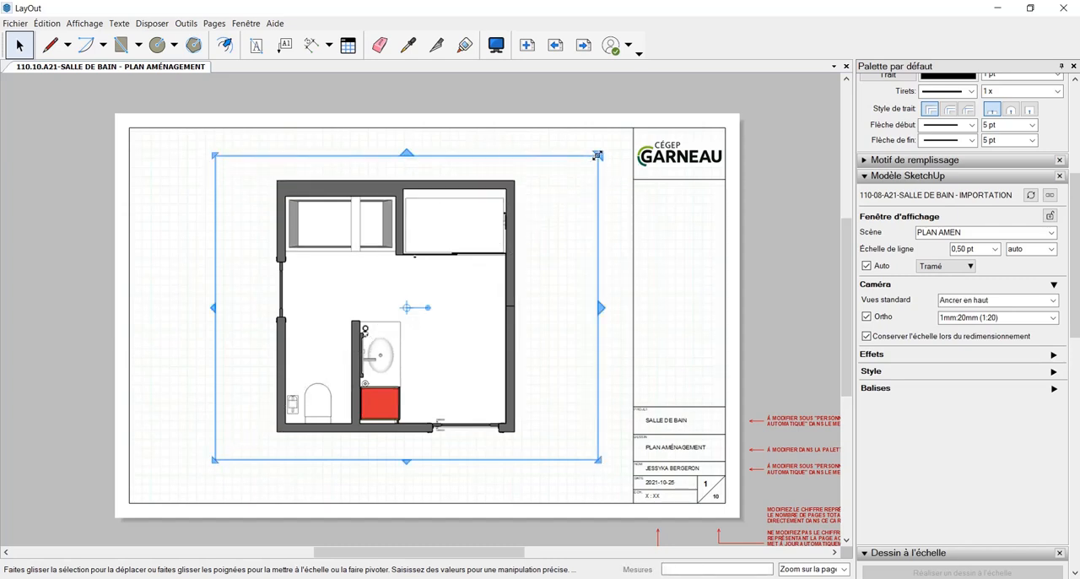
{"action": "left_click", "coordinate": [616, 277]}
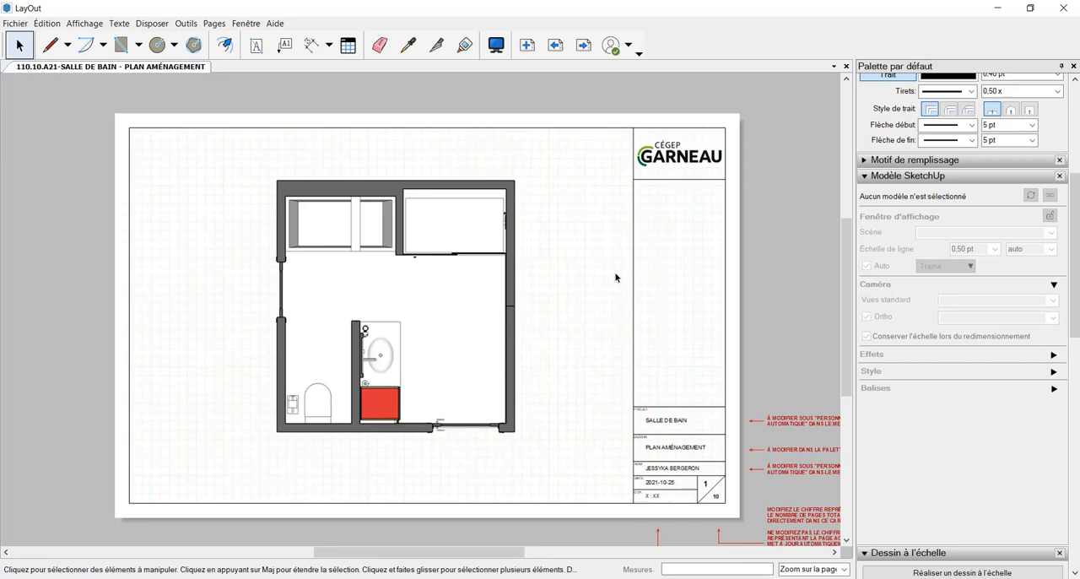
Nudge the plan viewport left and slightly down to centre the plan in the sheet's drawing area
{"action": "left_click", "coordinate": [431, 404]}
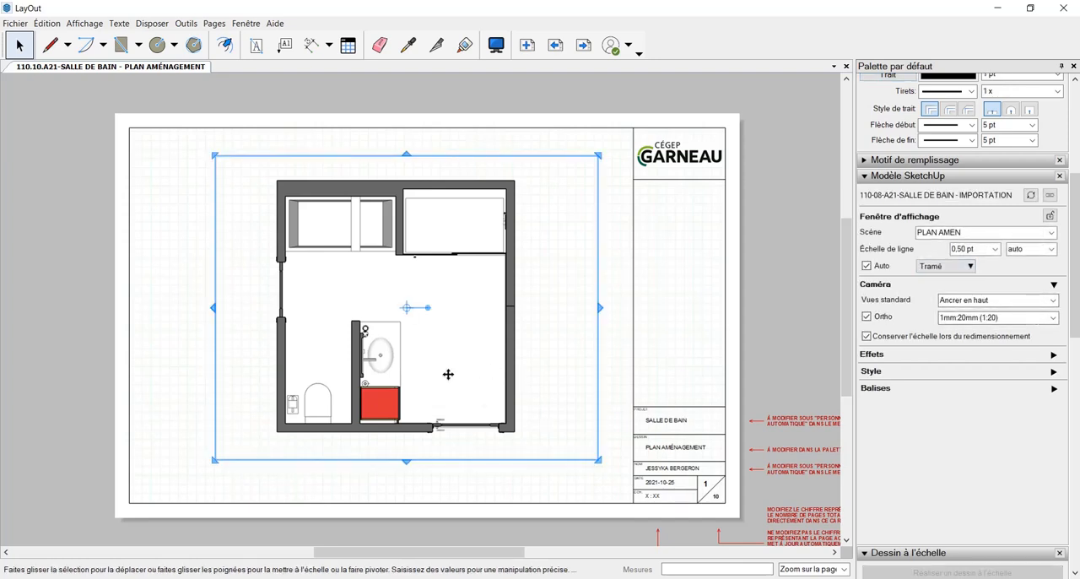
{"action": "key", "text": "Down"}
{"action": "key", "text": "Down"}
{"action": "key", "text": "Down"}
{"action": "key", "text": "Down"}
{"action": "key", "text": "Down"}
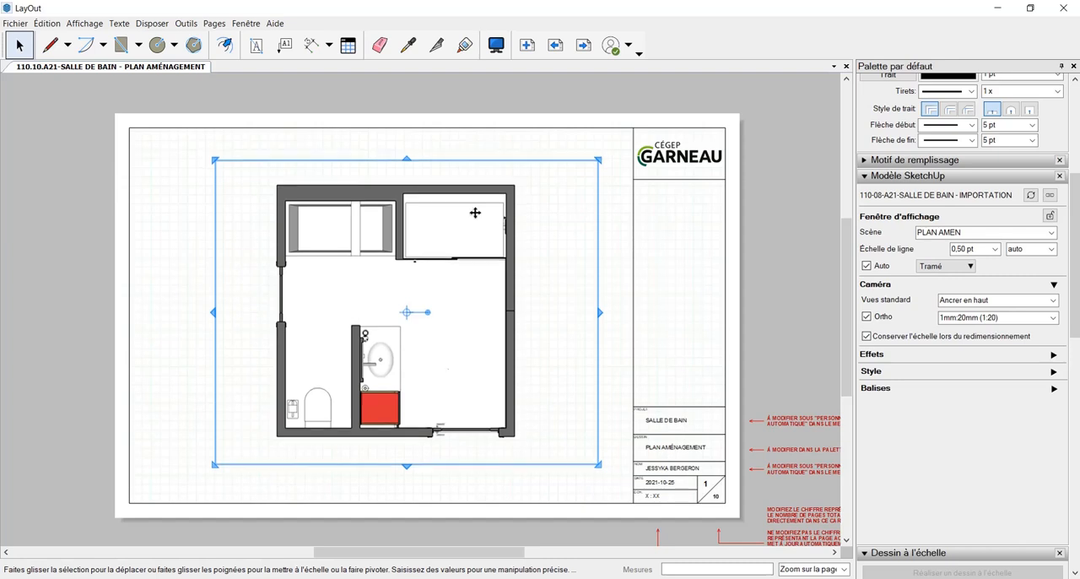
{"action": "key", "text": "Left"}
{"action": "key", "text": "Left"}
{"action": "key", "text": "Left"}
{"action": "key", "text": "Left"}
{"action": "key", "text": "Left"}
{"action": "key", "text": "Left"}
{"action": "key", "text": "Left"}
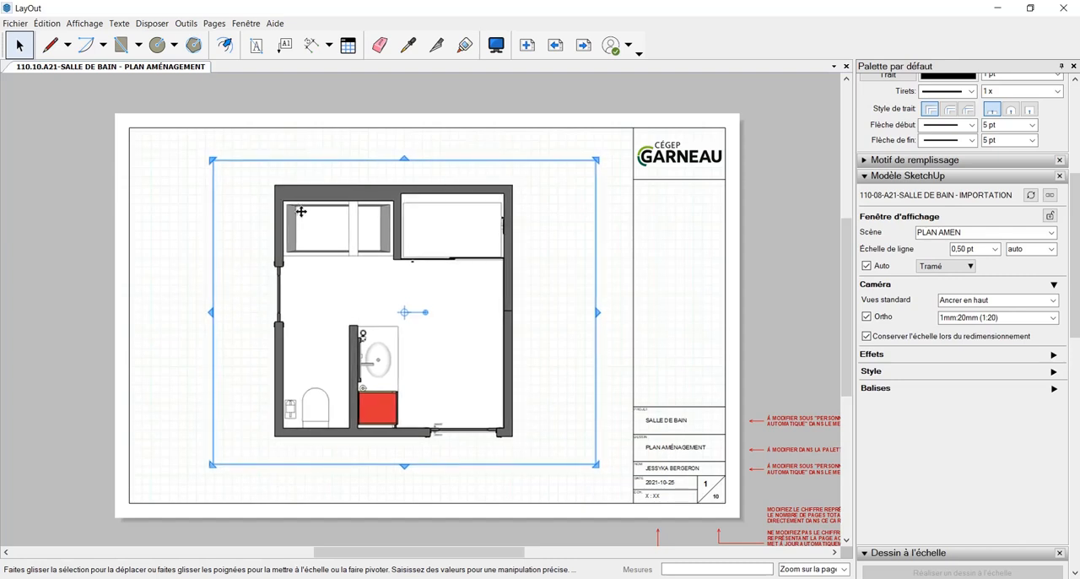
{"action": "key", "text": "Left"}
{"action": "key", "text": "Left"}
{"action": "key", "text": "Left"}
{"action": "key", "text": "Left"}
{"action": "key", "text": "Left"}
{"action": "key", "text": "Left"}
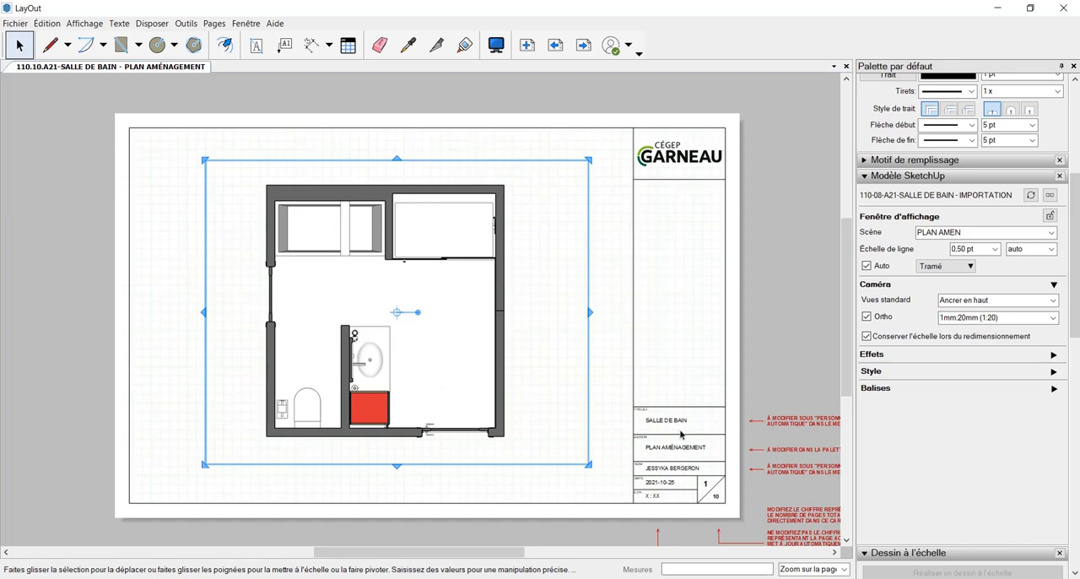
{"action": "left_click", "coordinate": [720, 357]}
{"action": "left_click", "coordinate": [445, 407]}
{"action": "key", "text": "Down"}
{"action": "key", "text": "Down"}
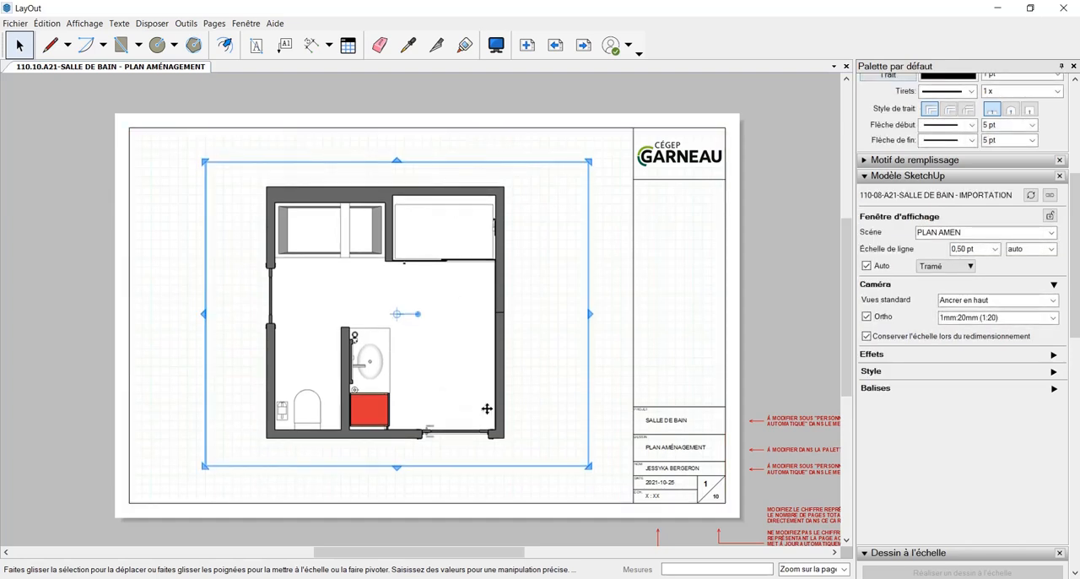
{"action": "key", "text": "Down"}
{"action": "key", "text": "Down"}
{"action": "key", "text": "Down"}
{"action": "key", "text": "Down"}
{"action": "key", "text": "Down"}
{"action": "left_click", "coordinate": [675, 357]}
{"action": "left_click", "coordinate": [416, 371]}
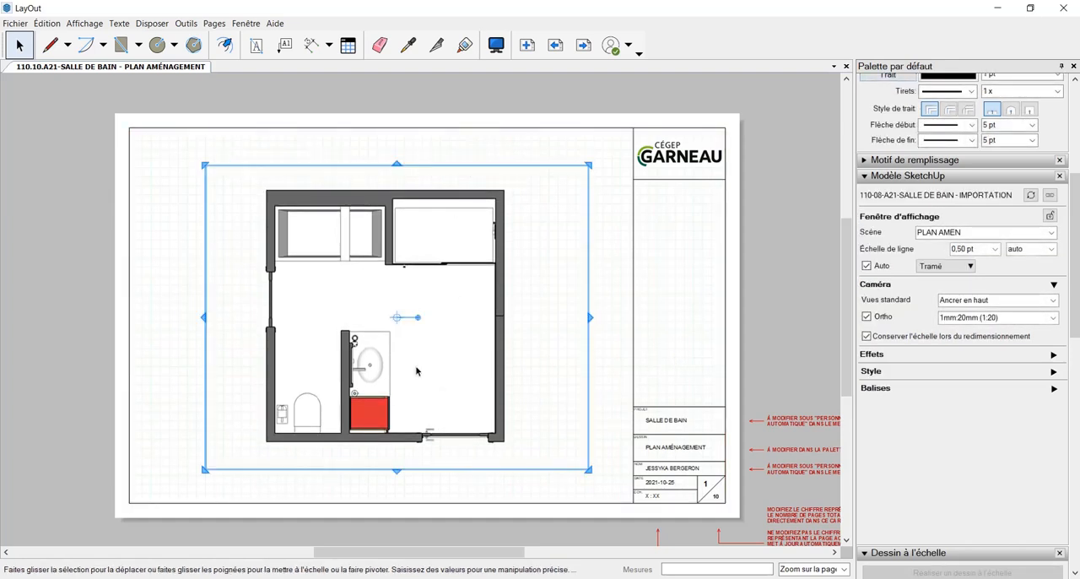
{"action": "key", "text": "Up"}
{"action": "key", "text": "Up"}
{"action": "key", "text": "Up"}
{"action": "left_click", "coordinate": [698, 358]}
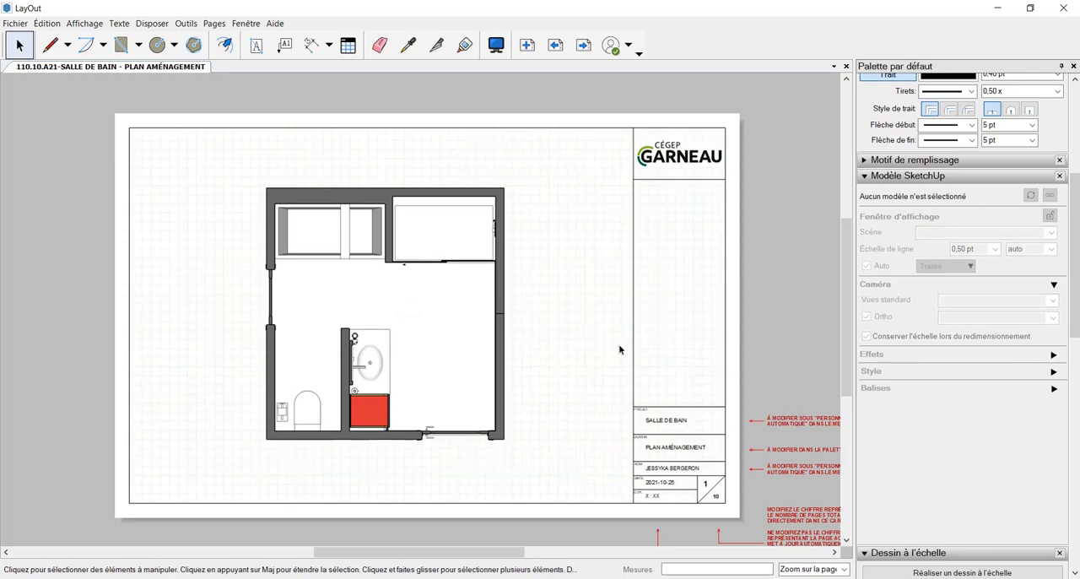
Open the "Symboles - TITRE" page of the GARNEAU album
{"action": "scroll", "coordinate": [1037, 501], "scroll_direction": "down", "scroll_amount": 10}
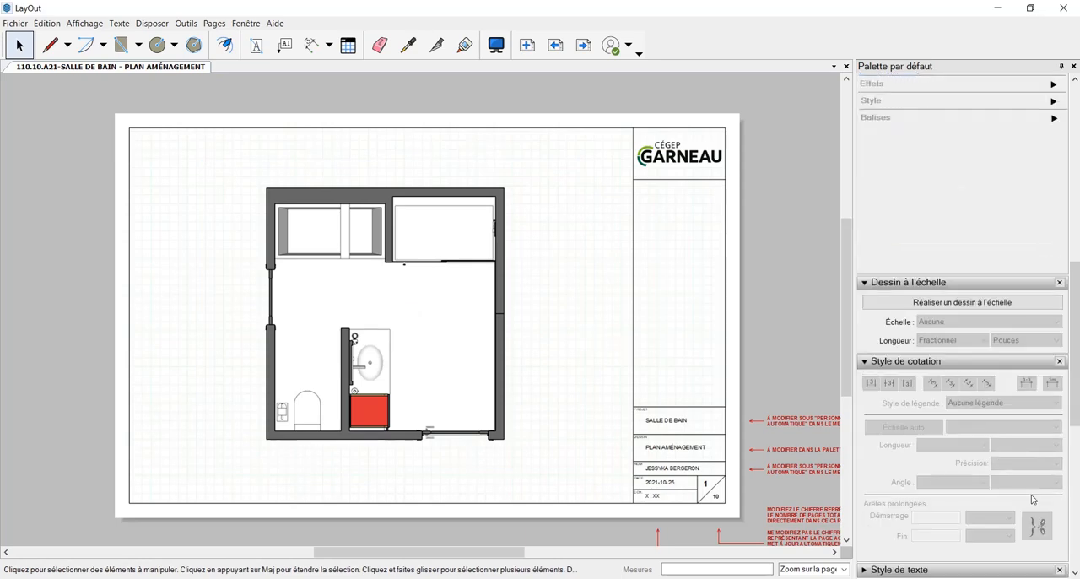
{"action": "scroll", "coordinate": [1039, 504], "scroll_direction": "down", "scroll_amount": 5}
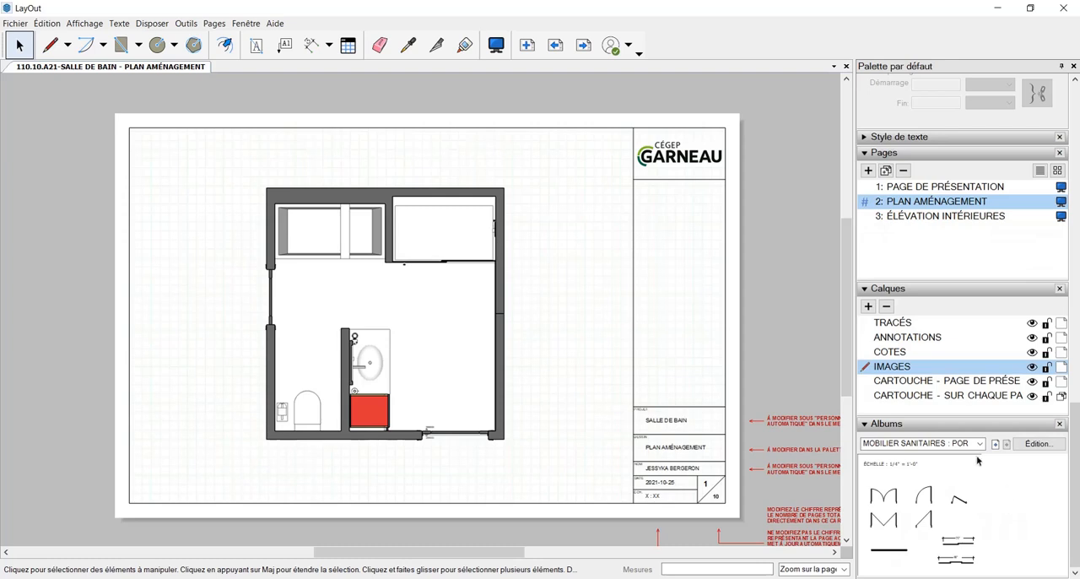
{"action": "left_click", "coordinate": [980, 445]}
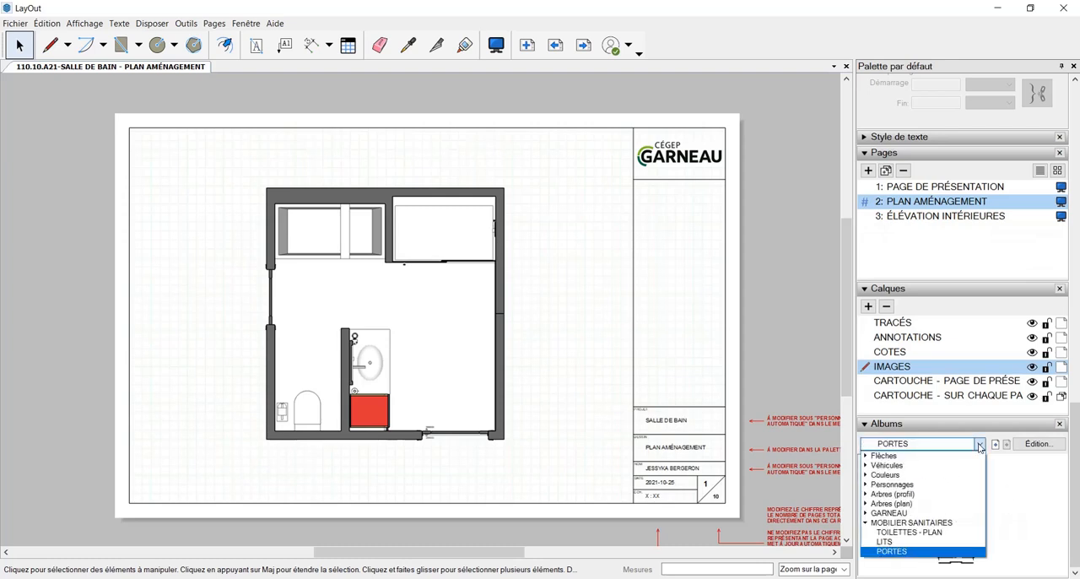
{"action": "left_click", "coordinate": [956, 513]}
{"action": "scroll", "coordinate": [945, 495], "scroll_direction": "up", "scroll_amount": 1}
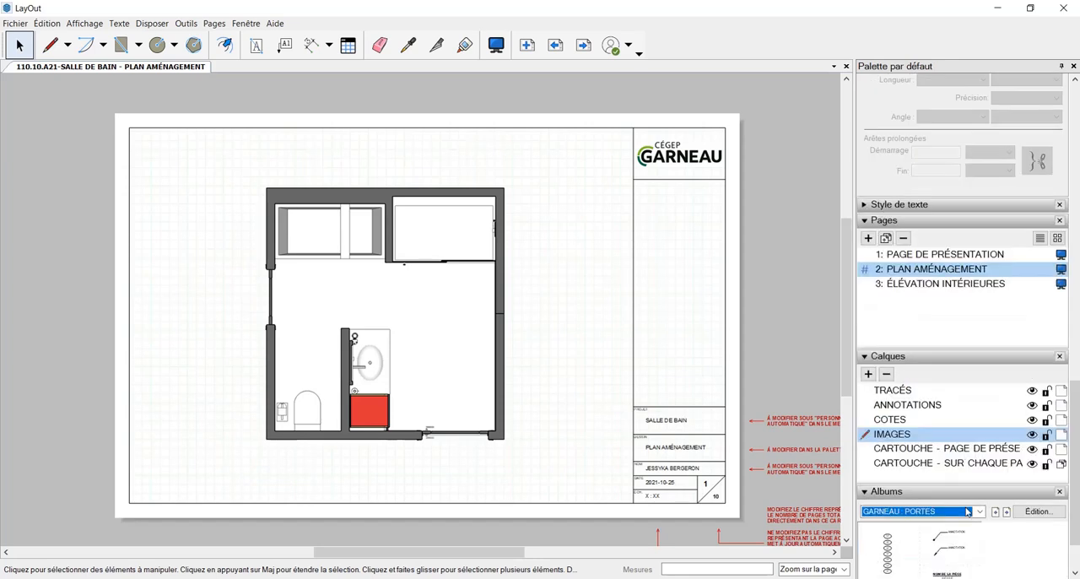
{"action": "left_click", "coordinate": [996, 514]}
{"action": "scroll", "coordinate": [999, 523], "scroll_direction": "down", "scroll_amount": 1}
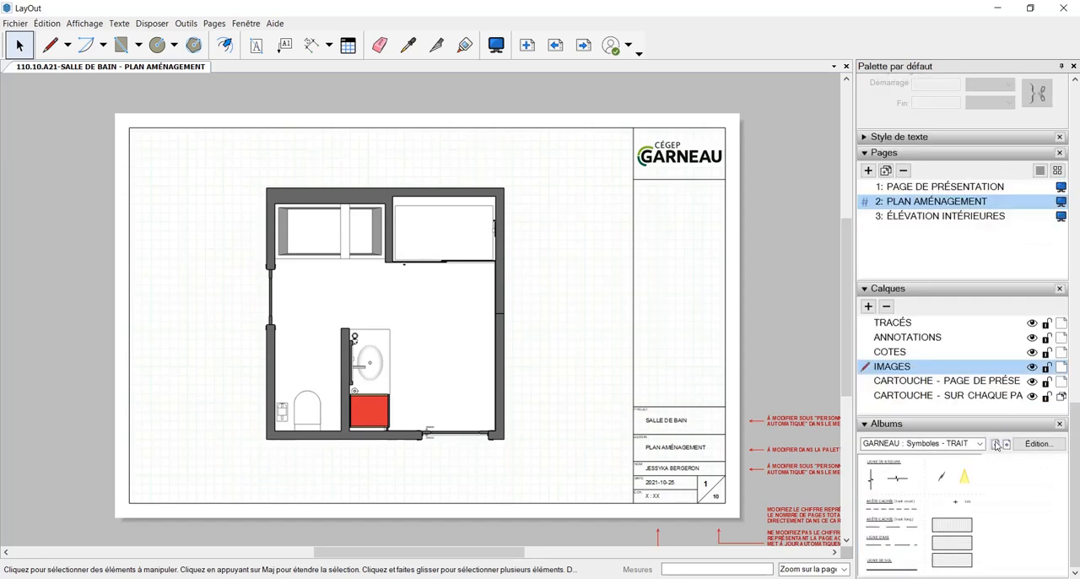
{"action": "left_click", "coordinate": [996, 444]}
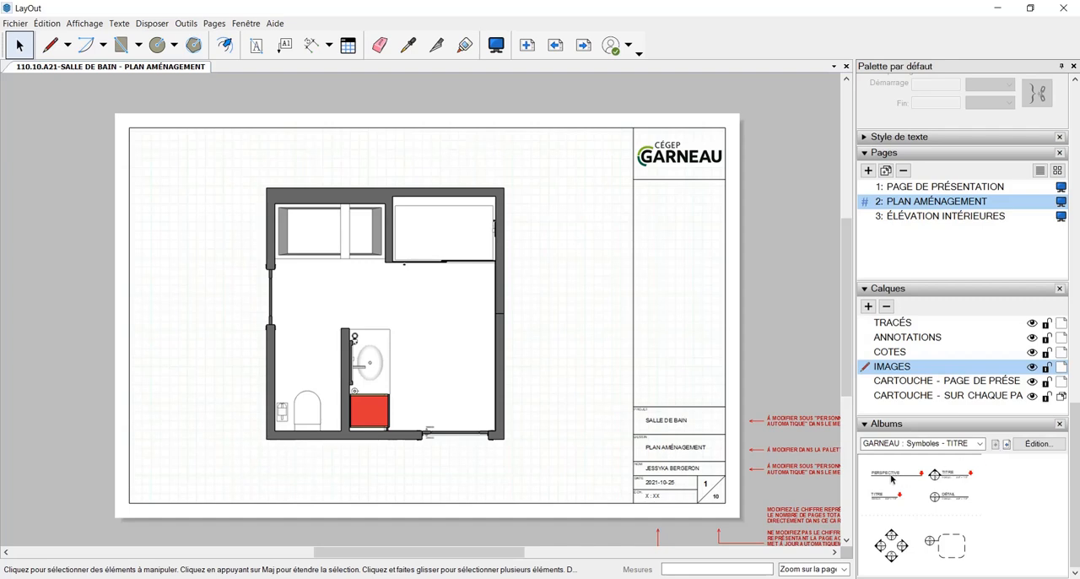
Place the plain TITRE symbol with a scale line below the plan, aligned with the outer face of its left wall
{"action": "left_click_drag", "start_coordinate": [883, 498], "coordinate": [280, 471]}
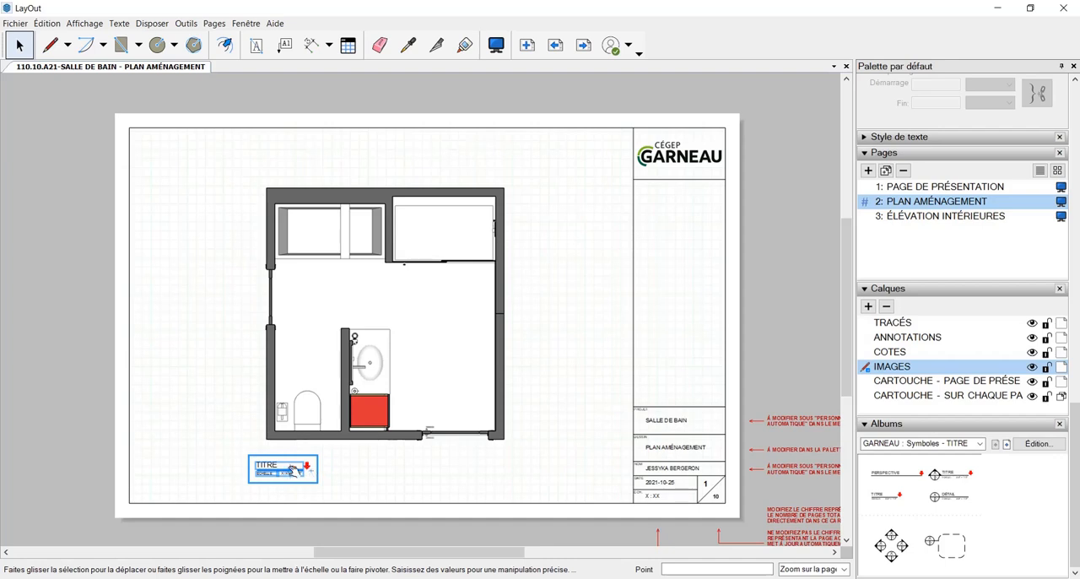
{"action": "scroll", "coordinate": [295, 469], "scroll_direction": "up", "scroll_amount": 3}
{"action": "left_click_drag", "start_coordinate": [297, 466], "coordinate": [357, 467]}
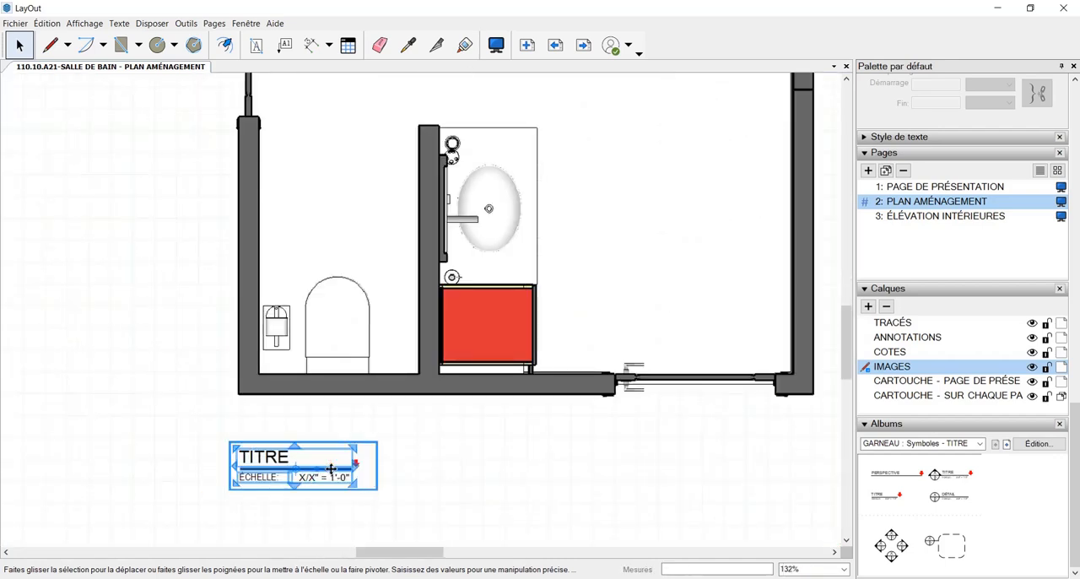
{"action": "left_click", "coordinate": [454, 477]}
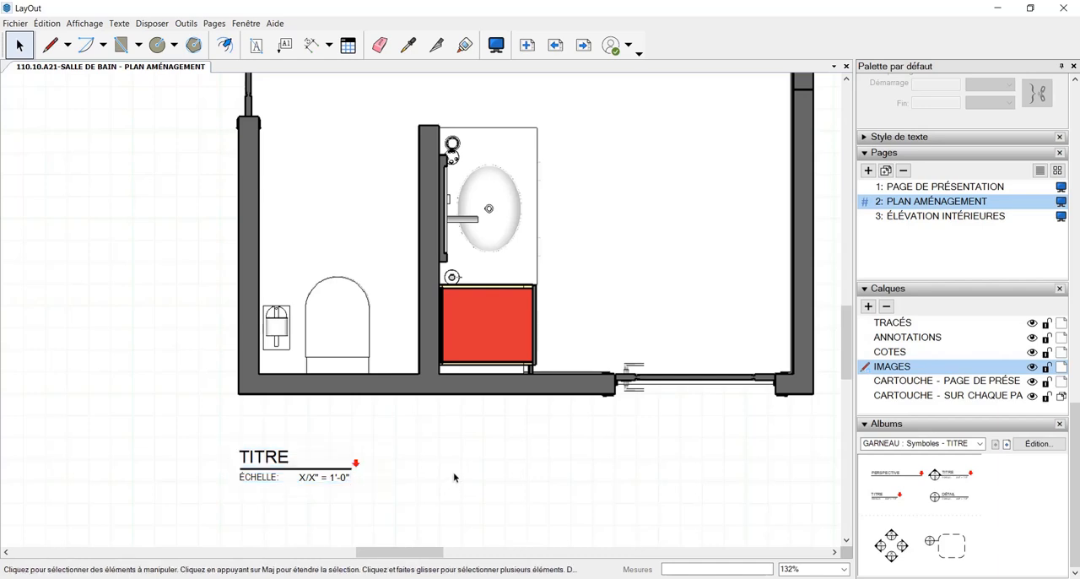
Replace the TITRE text of the title symbol below the plan with PLAN AMÉNAGEMENT
{"action": "scroll", "coordinate": [284, 466], "scroll_direction": "up", "scroll_amount": 1}
{"action": "left_click", "coordinate": [275, 452]}
{"action": "double_click", "coordinate": [273, 456]}
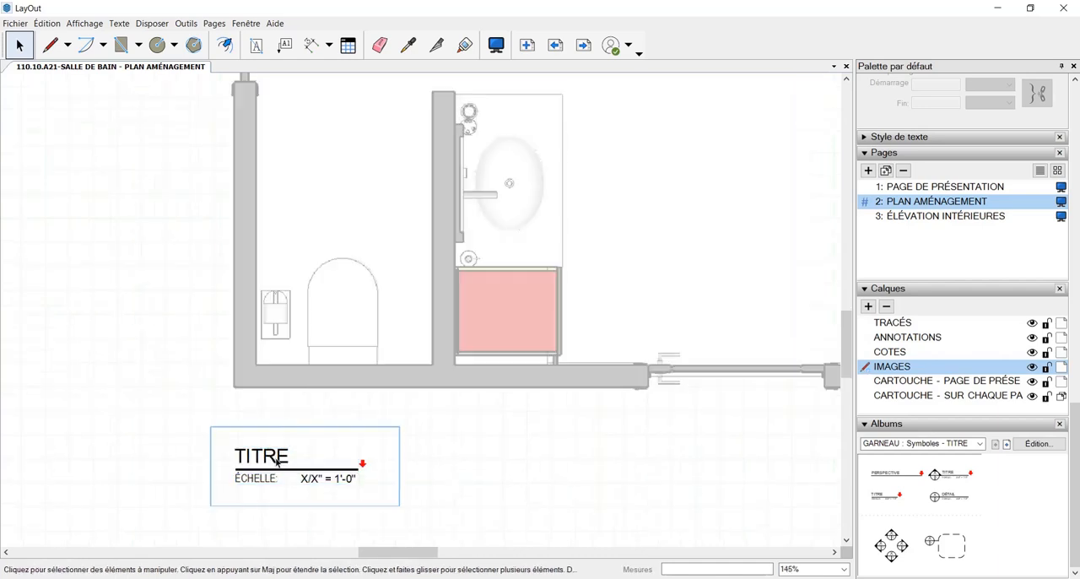
{"action": "left_click", "coordinate": [288, 457]}
{"action": "double_click", "coordinate": [288, 456]}
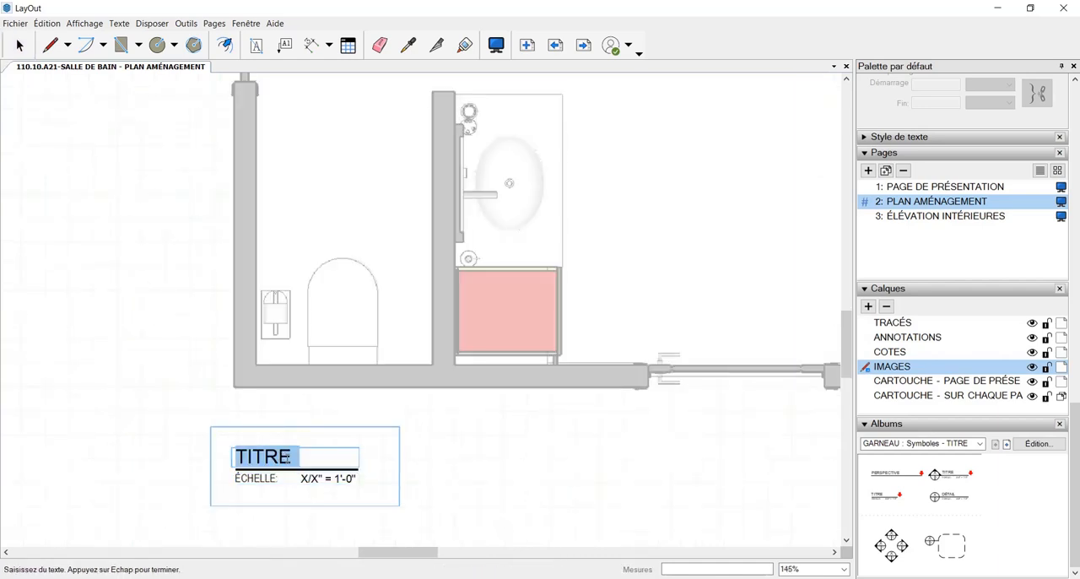
{"action": "left_click_drag", "start_coordinate": [287, 456], "coordinate": [215, 465]}
{"action": "type", "text": "pl"}
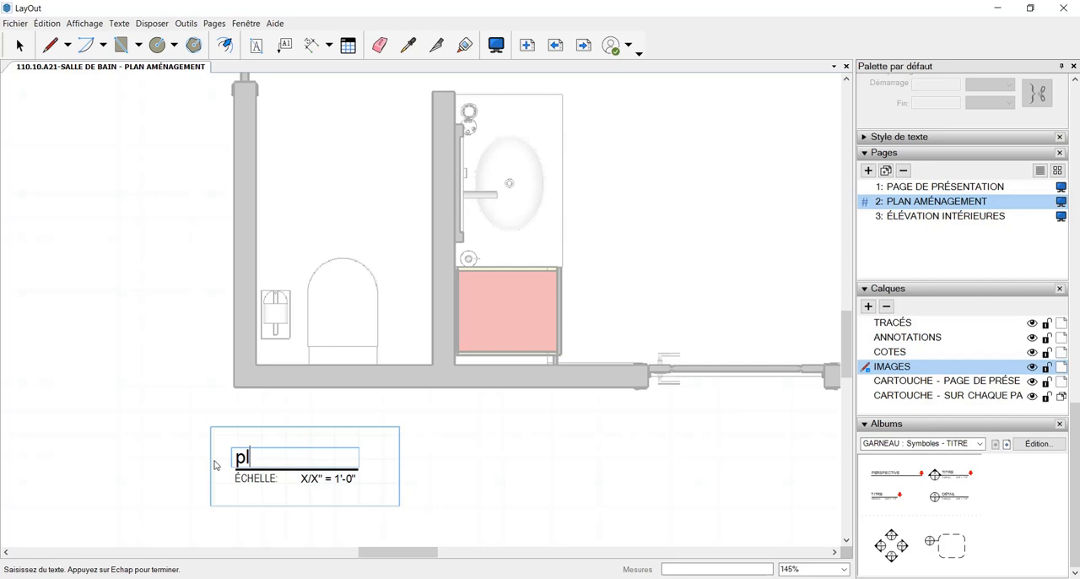
{"action": "key", "text": "BackSpace"}
{"action": "key", "text": "BackSpace"}
{"action": "type", "text": "PLAN AM."}
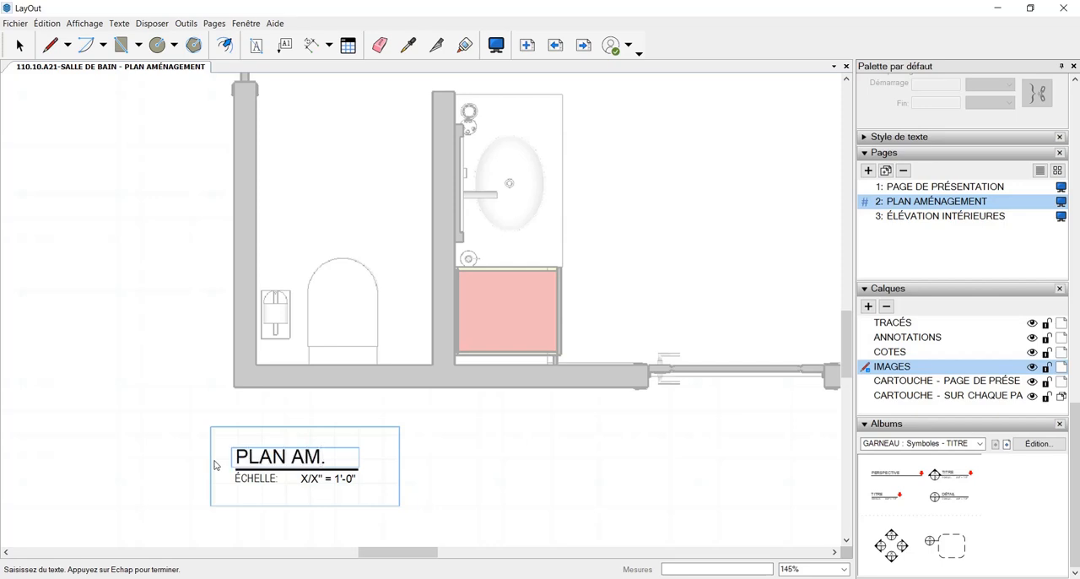
{"action": "key", "text": "BackSpace"}
{"action": "type", "text": "ÉNAGEMENT"}
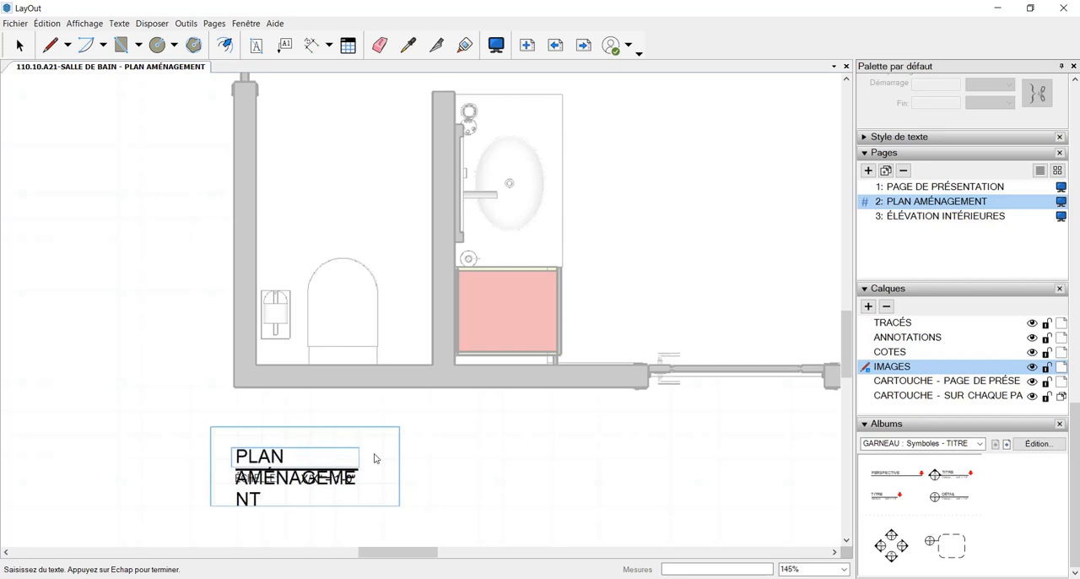
{"action": "key", "text": "Escape"}
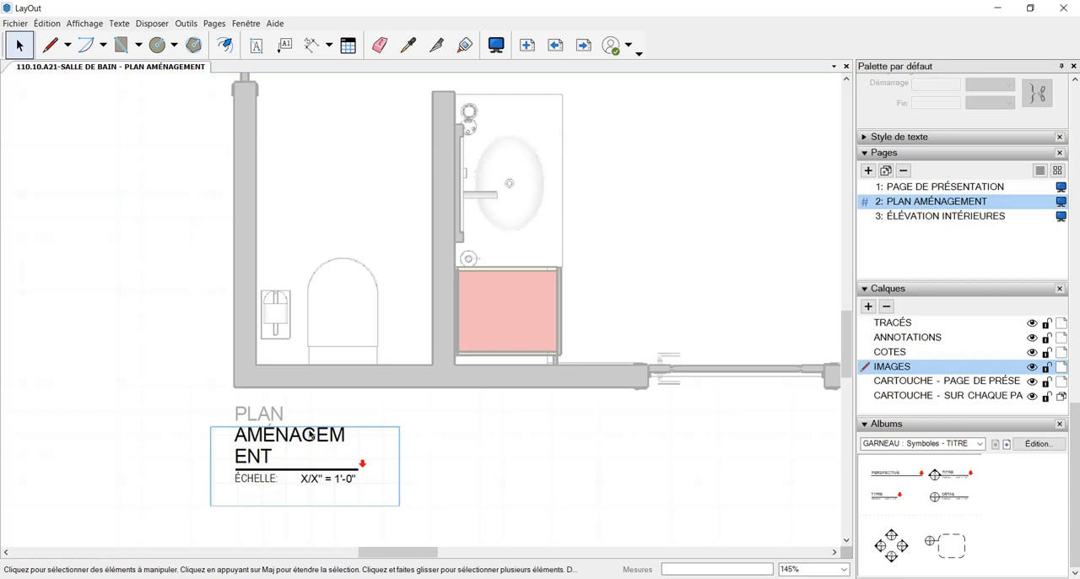
{"action": "key", "text": "Escape"}
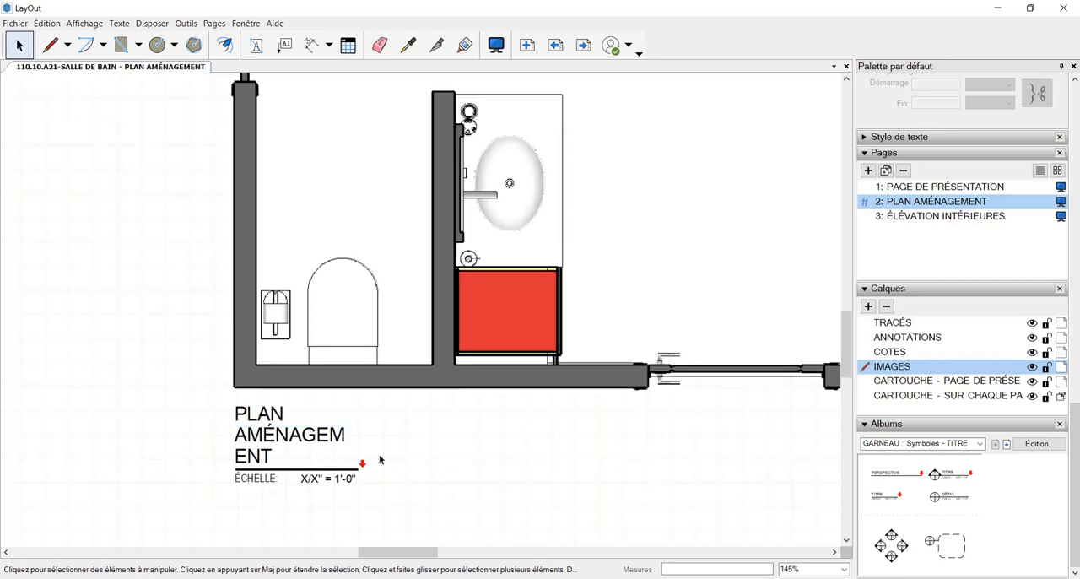
Widen the title's text box inside the symbol so that PLAN AMÉNAGEMENT fits on a single line
{"action": "scroll", "coordinate": [443, 458], "scroll_direction": "down", "scroll_amount": 1}
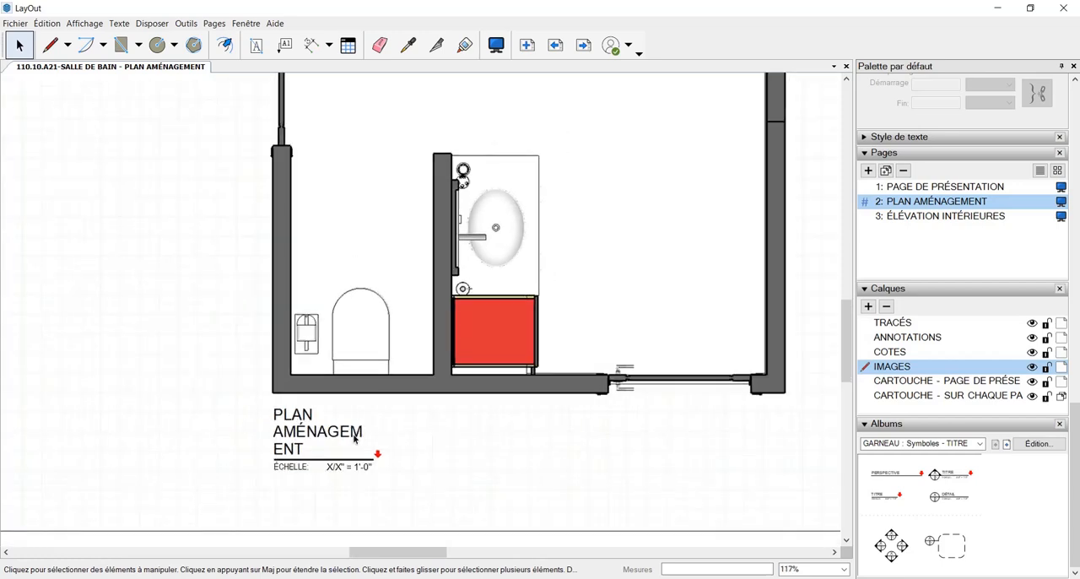
{"action": "left_click", "coordinate": [319, 459]}
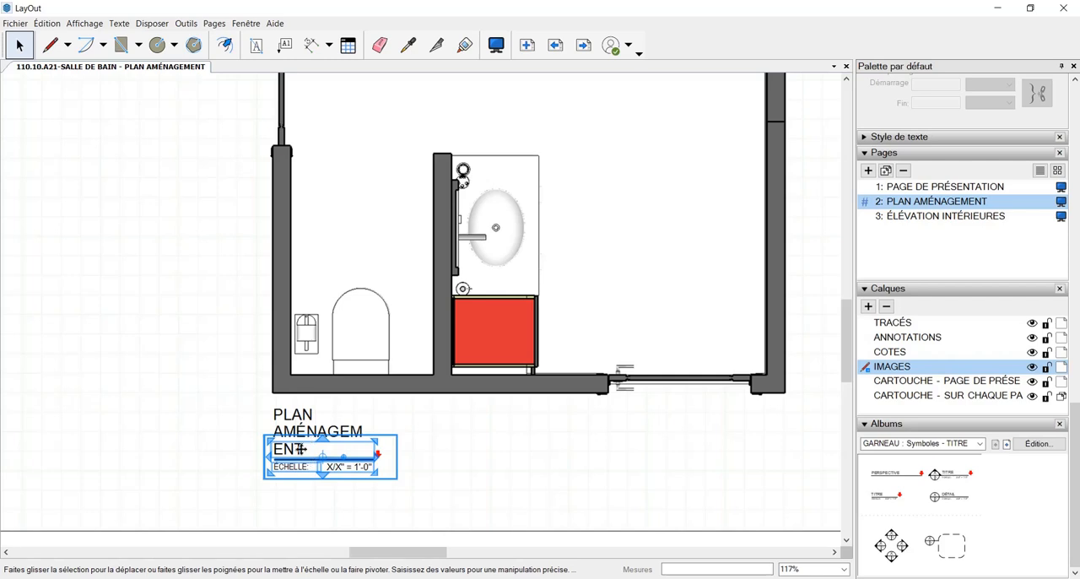
{"action": "double_click", "coordinate": [298, 454]}
{"action": "left_click", "coordinate": [299, 454]}
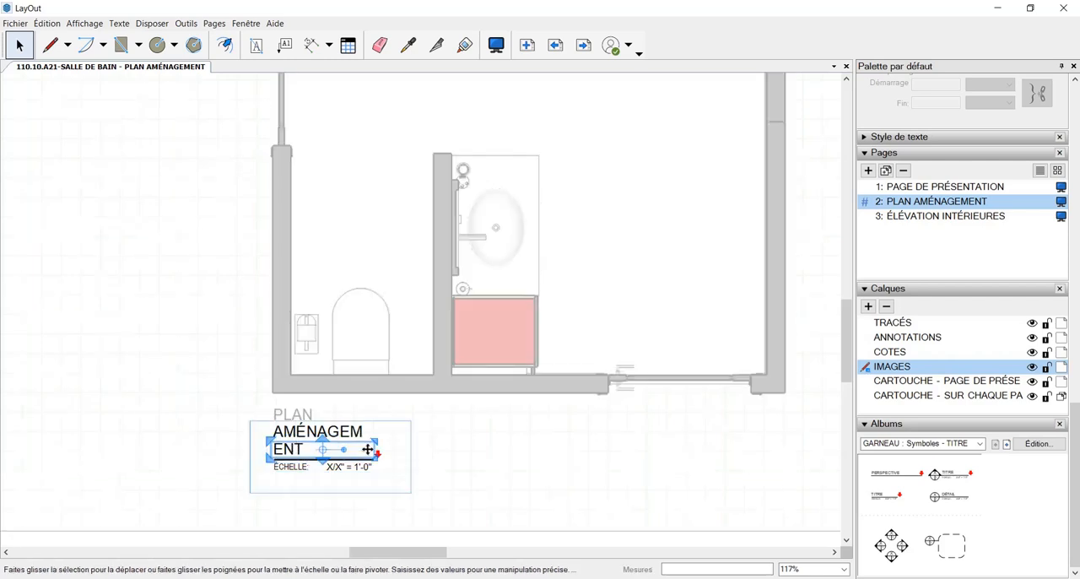
{"action": "left_click_drag", "start_coordinate": [377, 441], "coordinate": [526, 442]}
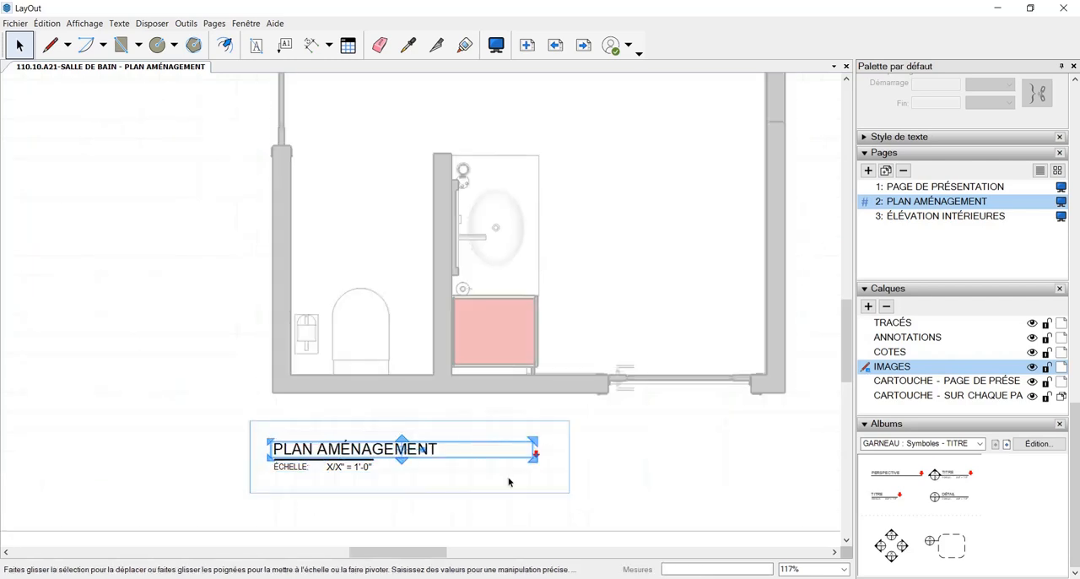
Lengthen the line under the title to the end of the PLAN AMÉNAGEMENT text
{"action": "left_click", "coordinate": [379, 465]}
{"action": "scroll", "coordinate": [372, 463], "scroll_direction": "up", "scroll_amount": 1}
{"action": "left_click", "coordinate": [371, 462]}
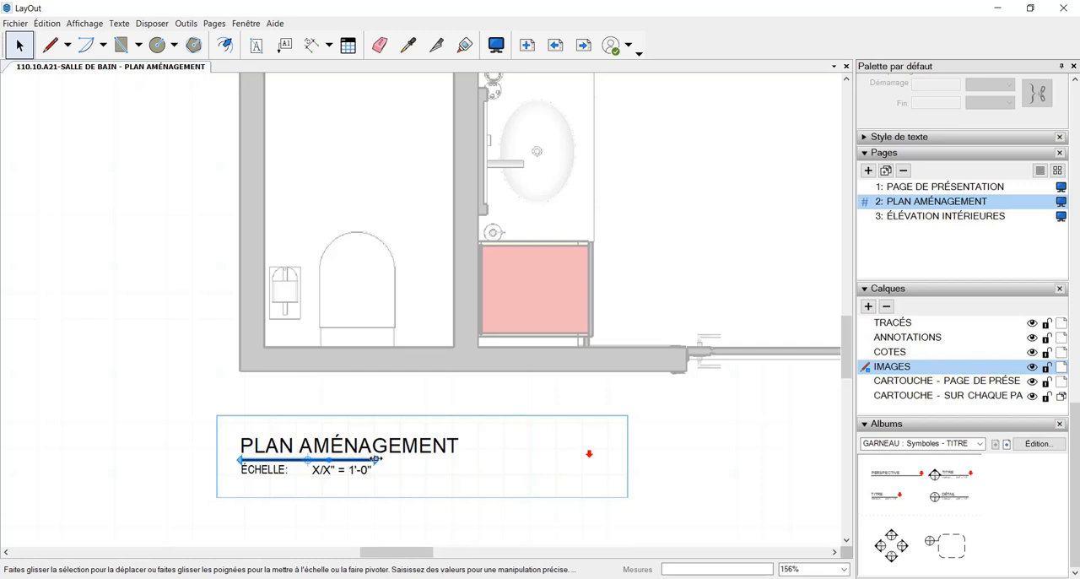
{"action": "left_click_drag", "start_coordinate": [377, 458], "coordinate": [454, 449]}
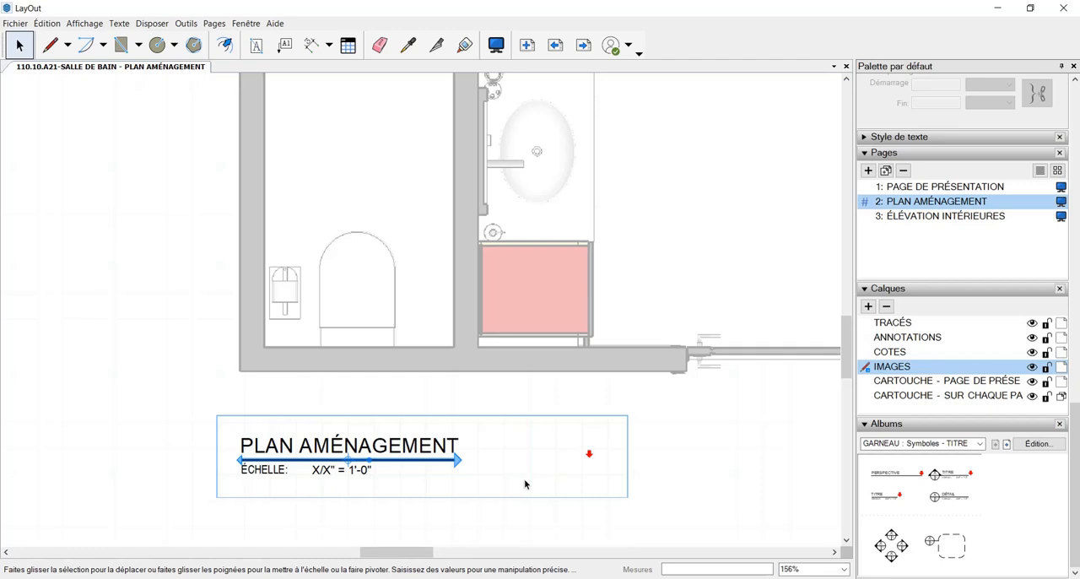
{"action": "left_click", "coordinate": [691, 490]}
Replace the X/X" part of the title symbol's scale text with 1:20
{"action": "left_click", "coordinate": [319, 470]}
{"action": "double_click", "coordinate": [321, 470]}
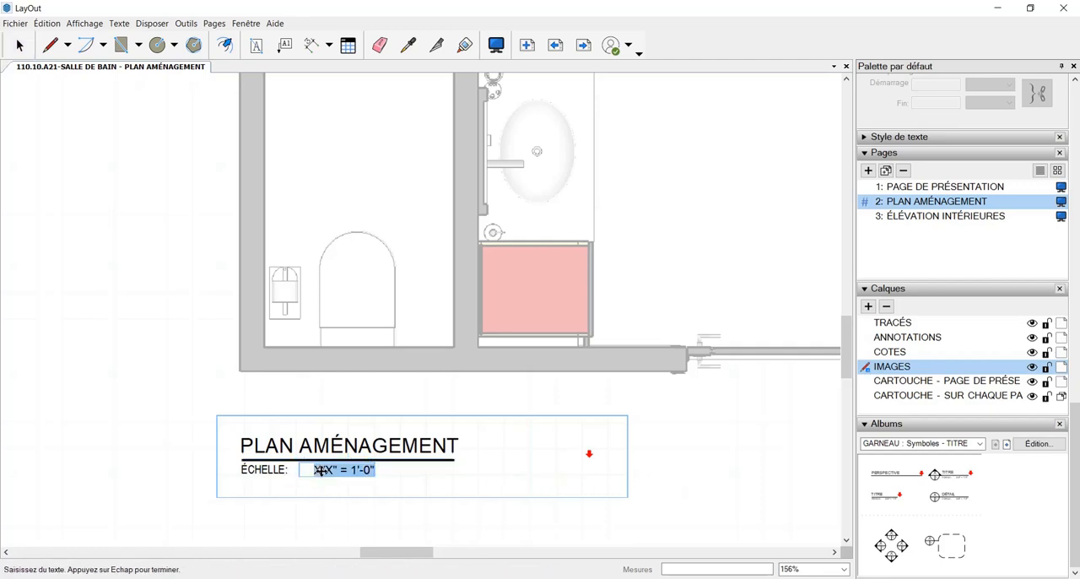
{"action": "left_click_drag", "start_coordinate": [340, 470], "coordinate": [322, 470]}
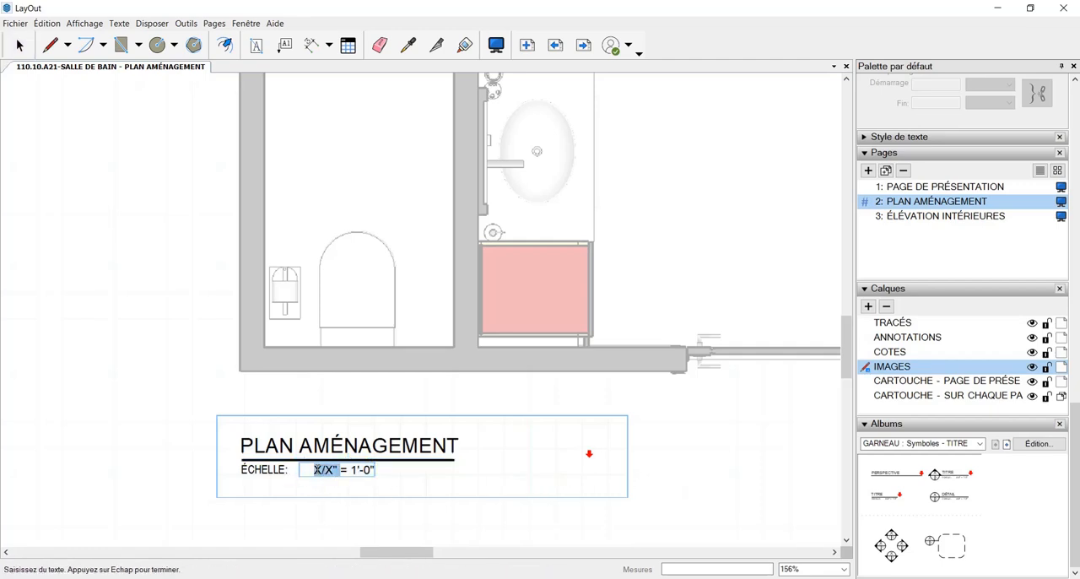
{"action": "type", "text": "1:20"}
Delete the "= 1'-0"" ending of the scale text and leave the title symbol
{"action": "left_click_drag", "start_coordinate": [340, 469], "coordinate": [379, 476]}
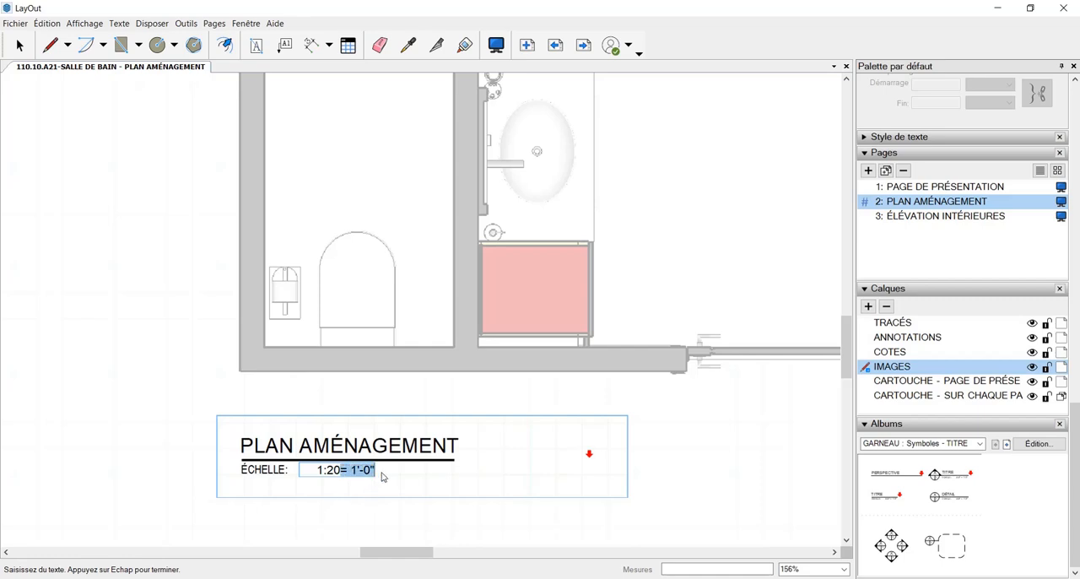
{"action": "key", "text": "BackSpace"}
{"action": "key", "text": "Escape"}
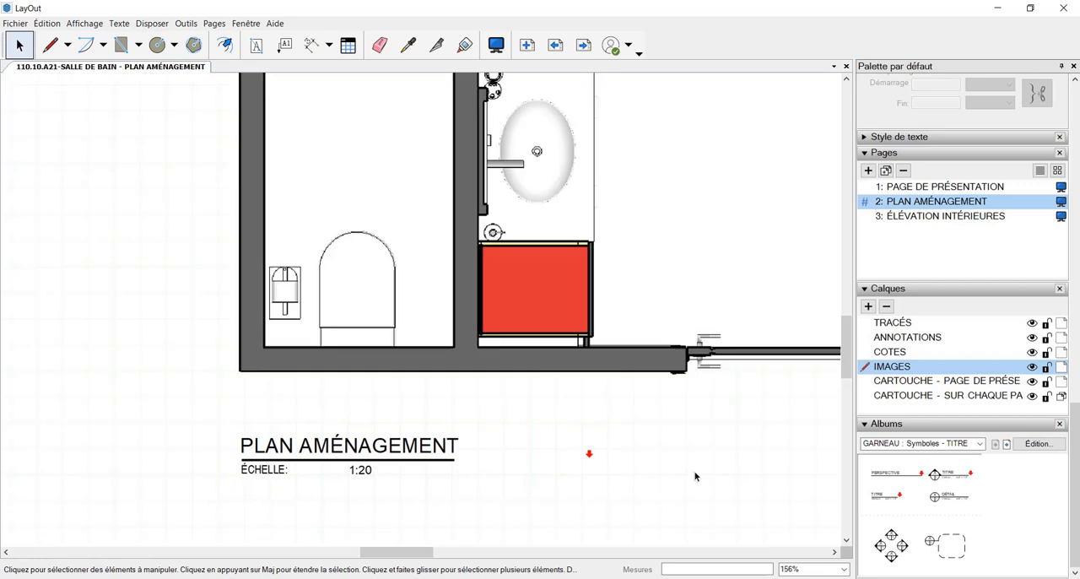
Undo the deletion of the "= 1'-0"" ending in the scale text and leave the title symbol
{"action": "left_click", "coordinate": [357, 468]}
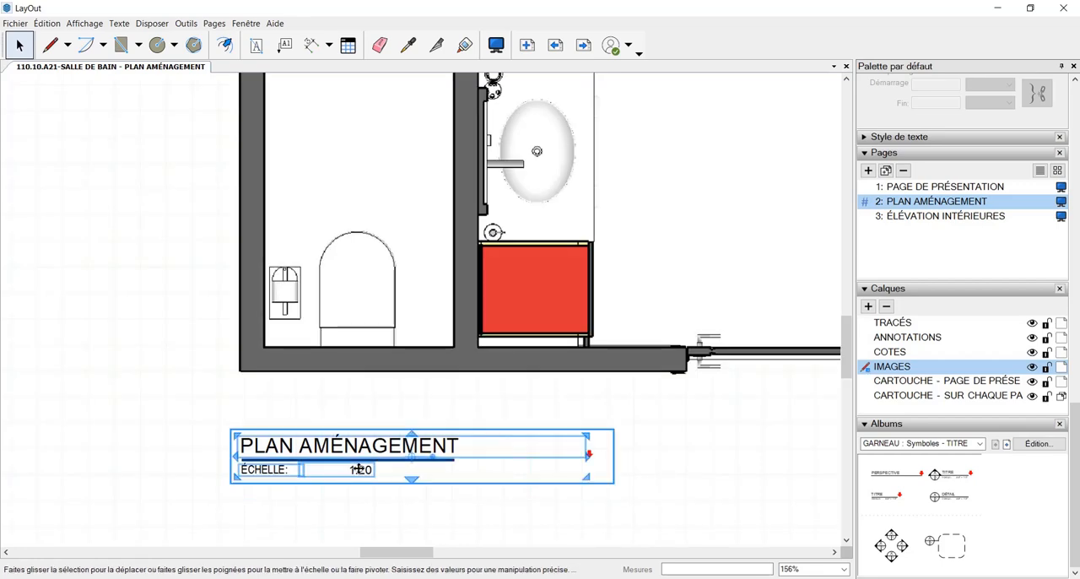
{"action": "double_click", "coordinate": [352, 473]}
{"action": "double_click", "coordinate": [351, 471]}
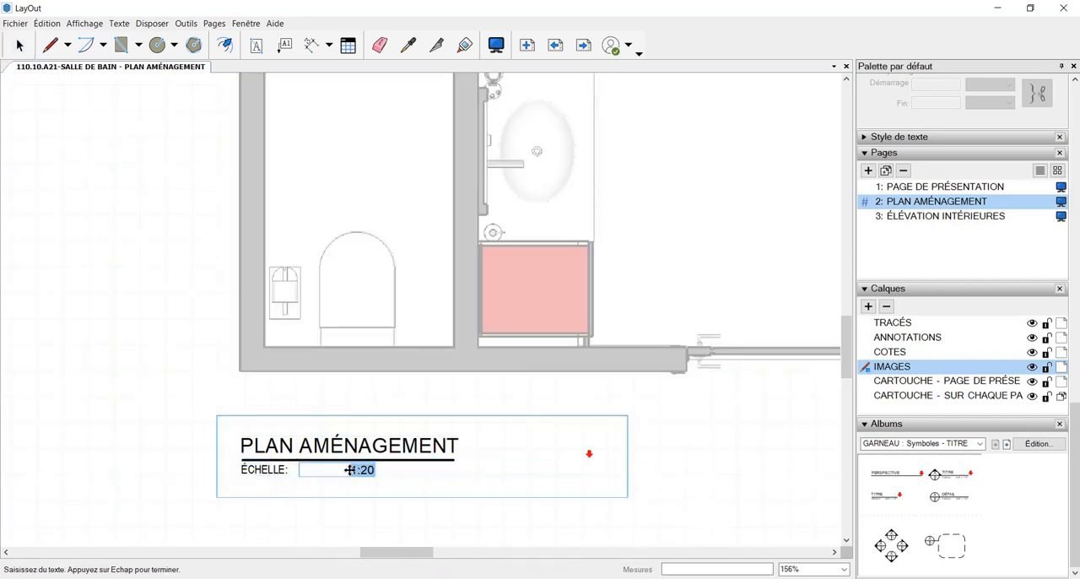
{"action": "left_click", "coordinate": [353, 470]}
{"action": "key", "text": "ctrl+z"}
{"action": "left_click", "coordinate": [715, 461]}
{"action": "scroll", "coordinate": [662, 470], "scroll_direction": "down", "scroll_amount": 2}
{"action": "scroll", "coordinate": [661, 473], "scroll_direction": "down", "scroll_amount": 2}
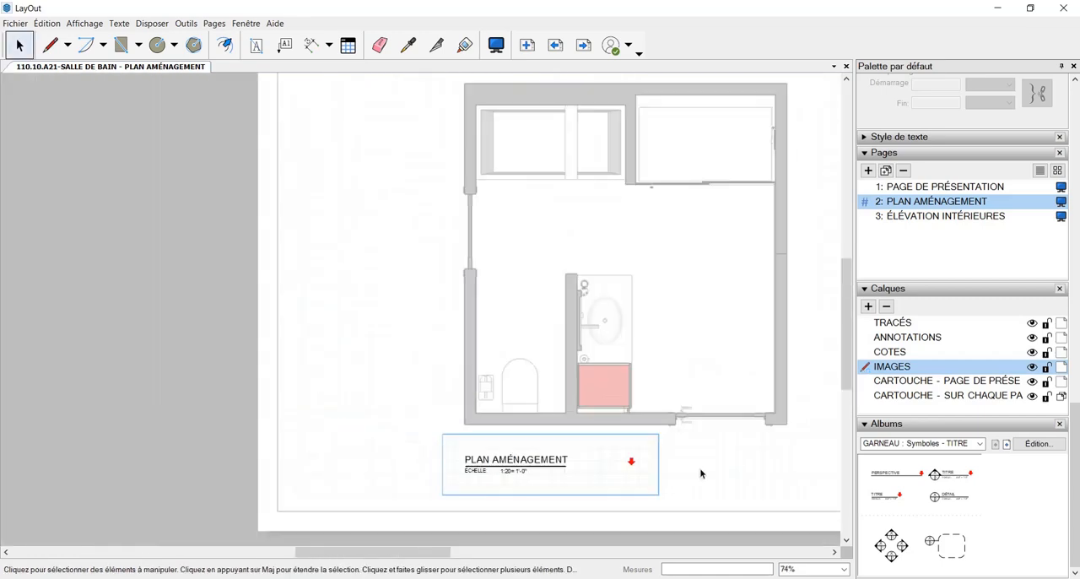
{"action": "left_click", "coordinate": [661, 506]}
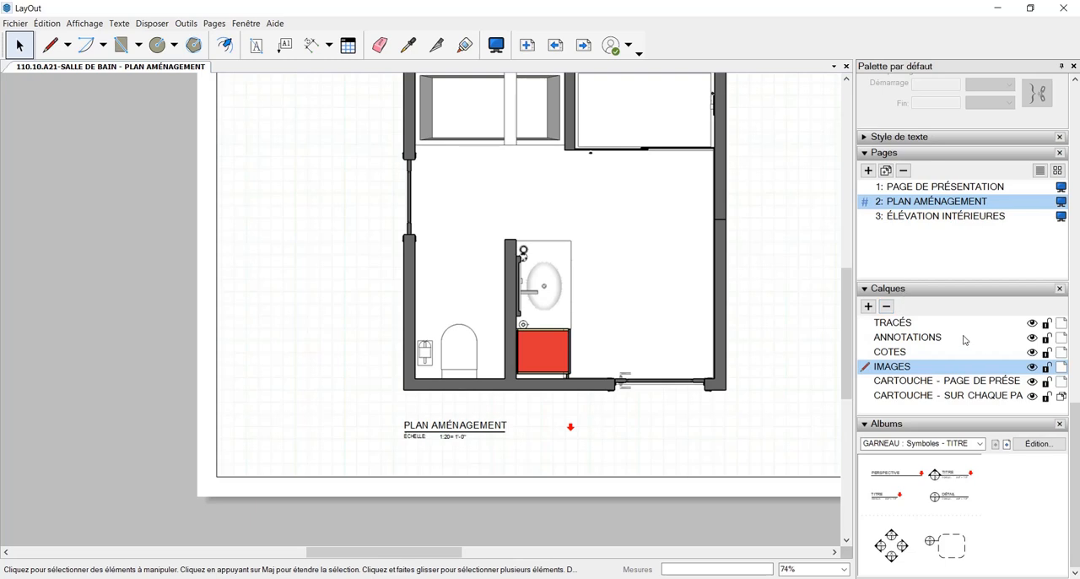
Open the ÉLÉVATION INTÉRIEURES page and check which scale the sink elevation viewport uses
{"action": "scroll", "coordinate": [915, 375], "scroll_direction": "up", "scroll_amount": 1}
{"action": "scroll", "coordinate": [926, 451], "scroll_direction": "up", "scroll_amount": 2}
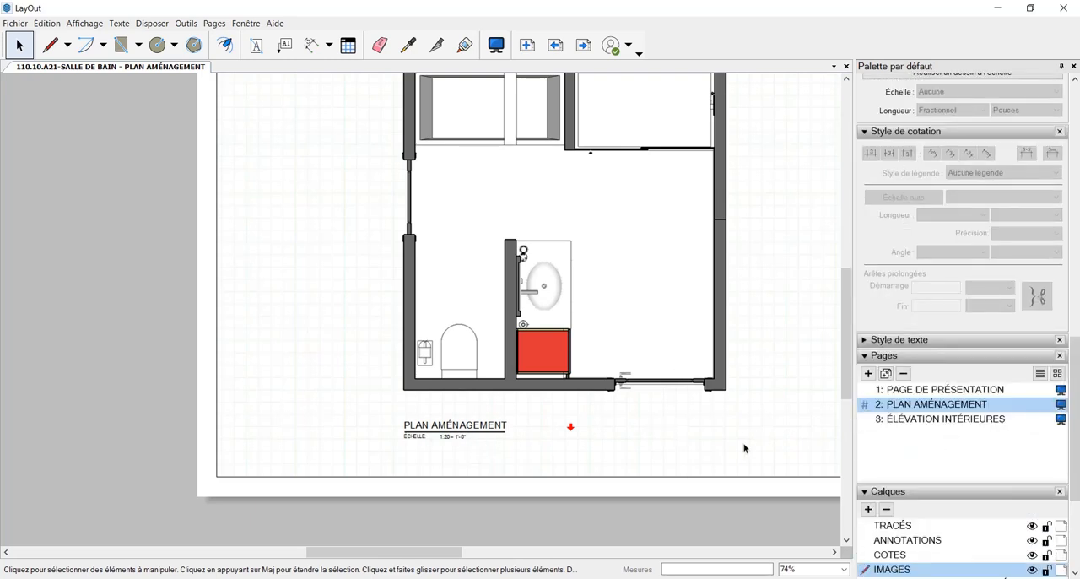
{"action": "left_click", "coordinate": [932, 419]}
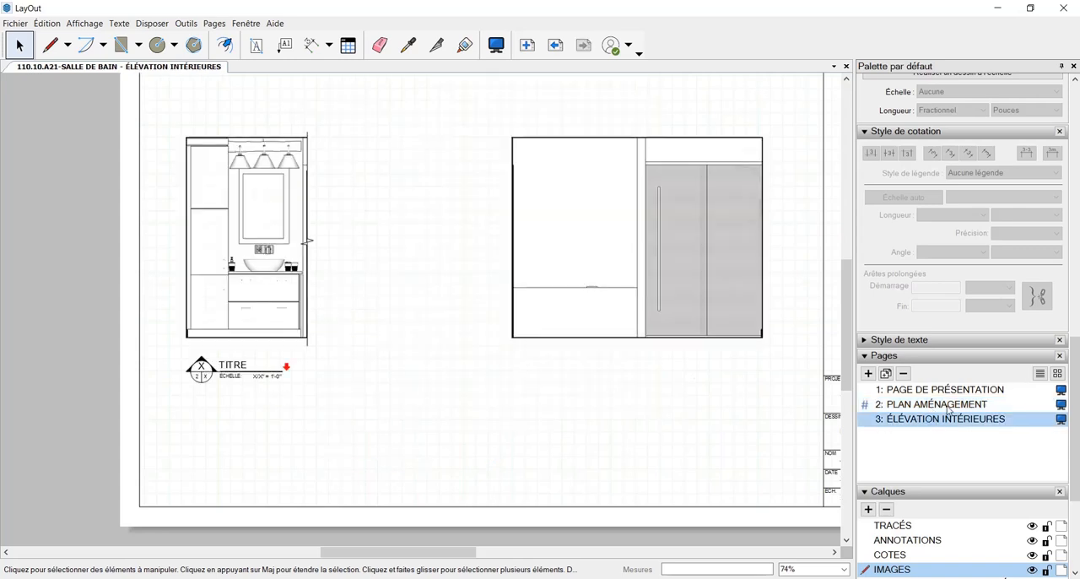
{"action": "left_click", "coordinate": [275, 275]}
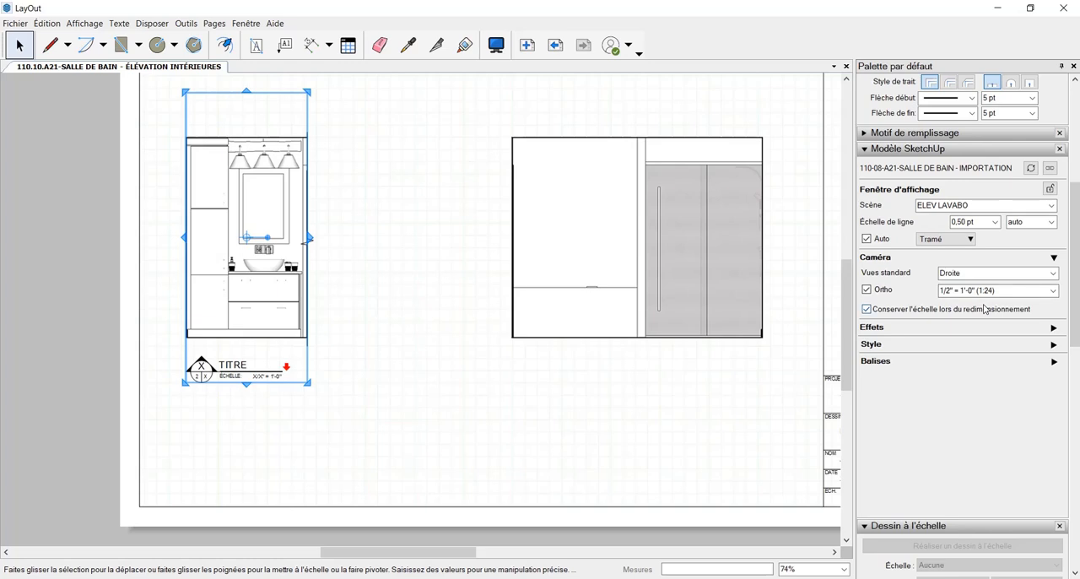
{"action": "scroll", "coordinate": [985, 309], "scroll_direction": "down", "scroll_amount": 5}
{"action": "scroll", "coordinate": [509, 466], "scroll_direction": "down", "scroll_amount": 1}
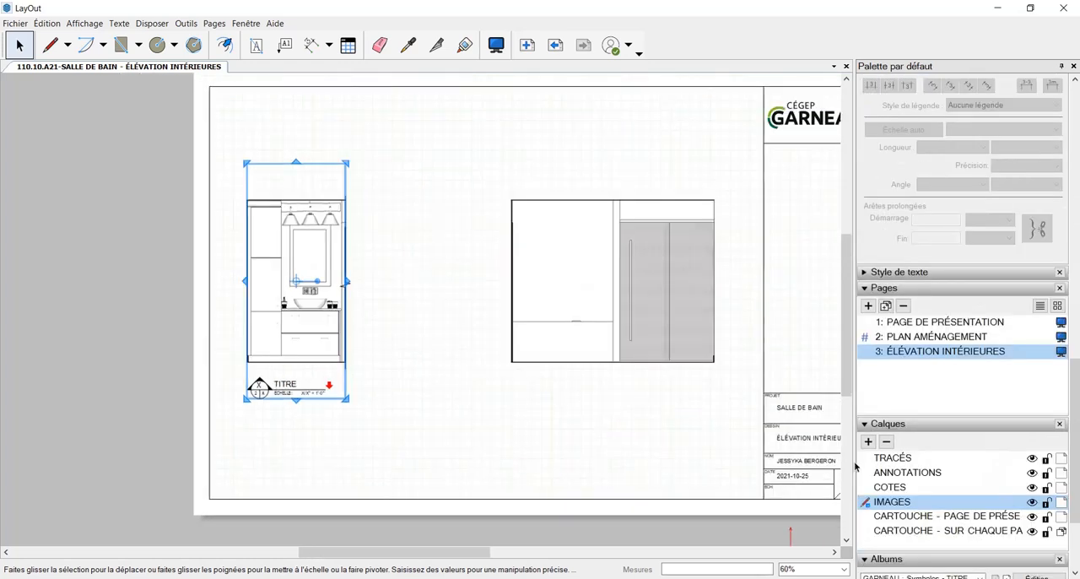
On the PLAN AMÉNAGEMENT page, try the plan viewport at 1/4" = 1'-0" (1:48), and settle on 1/2" = 1'-0" (1:24)
{"action": "left_click", "coordinate": [922, 338]}
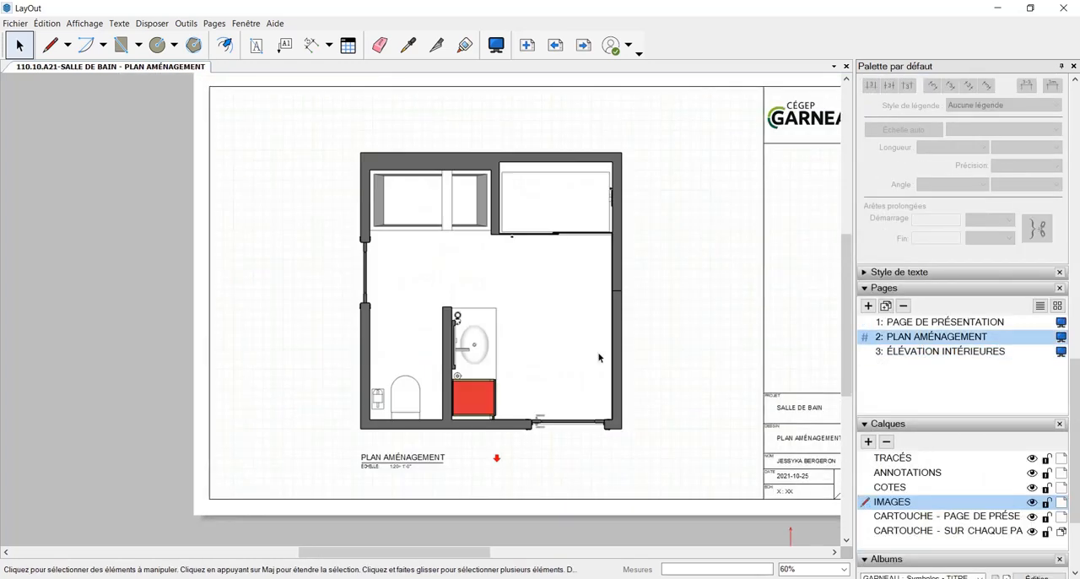
{"action": "left_click", "coordinate": [580, 360]}
{"action": "scroll", "coordinate": [996, 323], "scroll_direction": "up", "scroll_amount": 8}
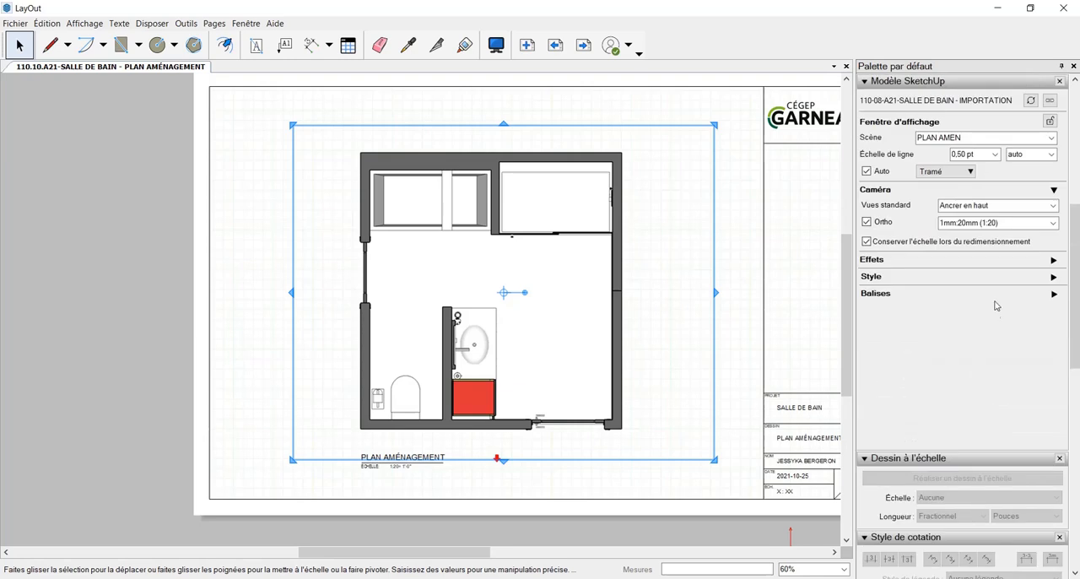
{"action": "left_click", "coordinate": [1052, 290]}
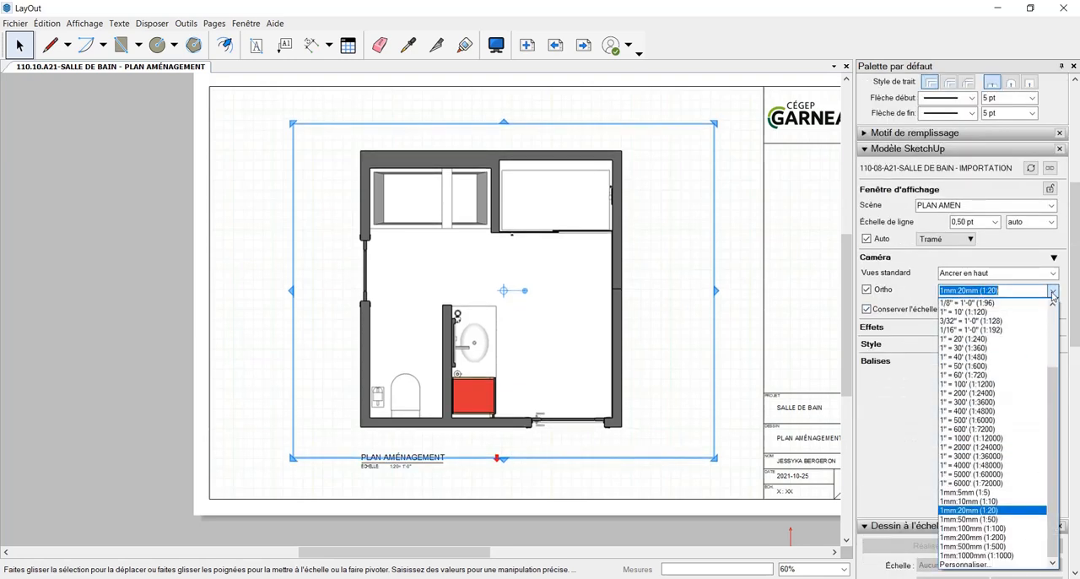
{"action": "scroll", "coordinate": [1040, 319], "scroll_direction": "up", "scroll_amount": 3}
{"action": "left_click", "coordinate": [1013, 338]}
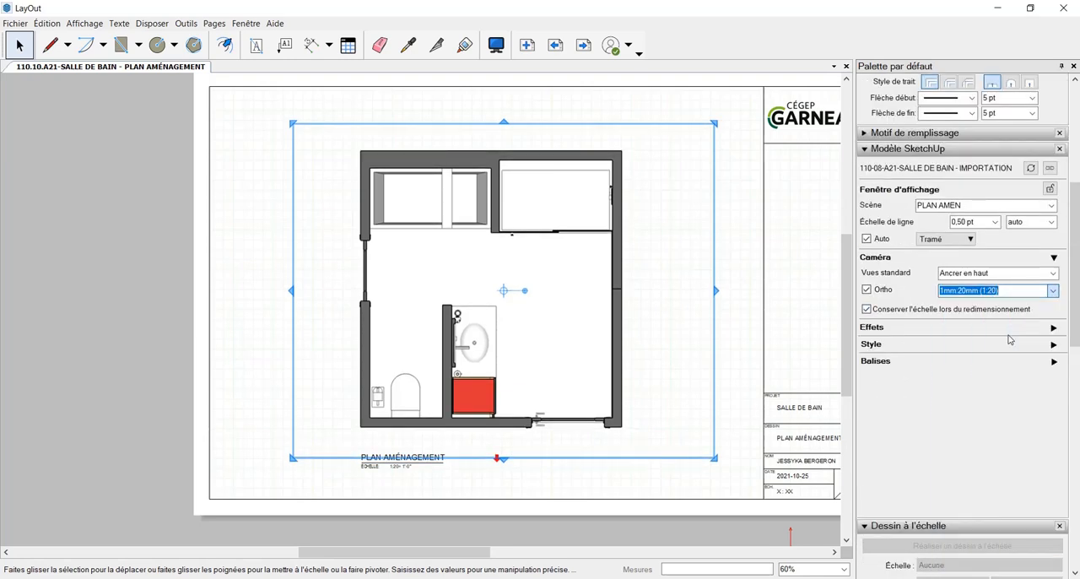
{"action": "left_click", "coordinate": [1047, 290]}
{"action": "scroll", "coordinate": [1017, 344], "scroll_direction": "up", "scroll_amount": 2}
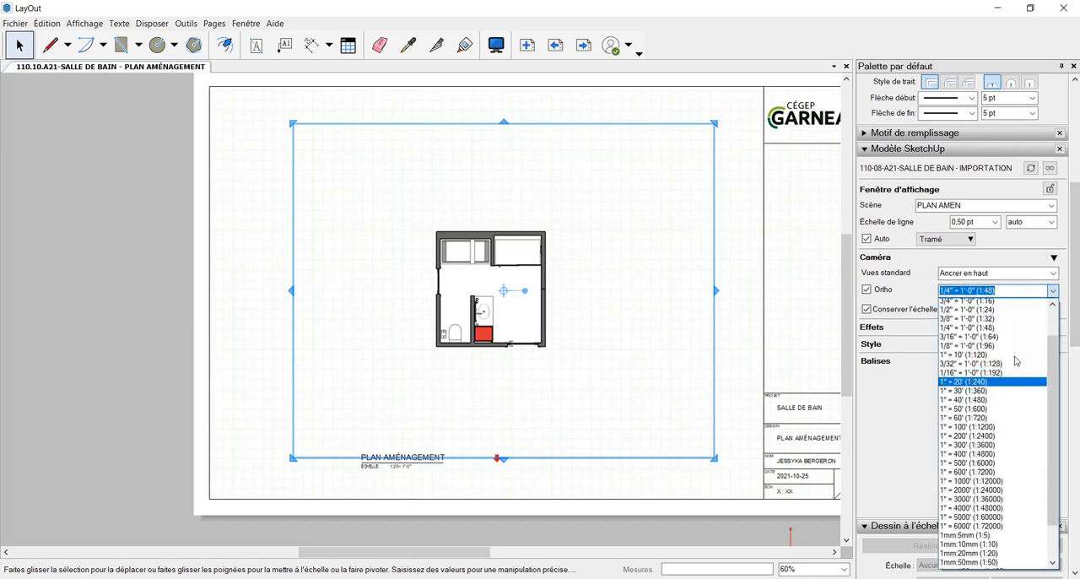
{"action": "left_click", "coordinate": [1007, 343]}
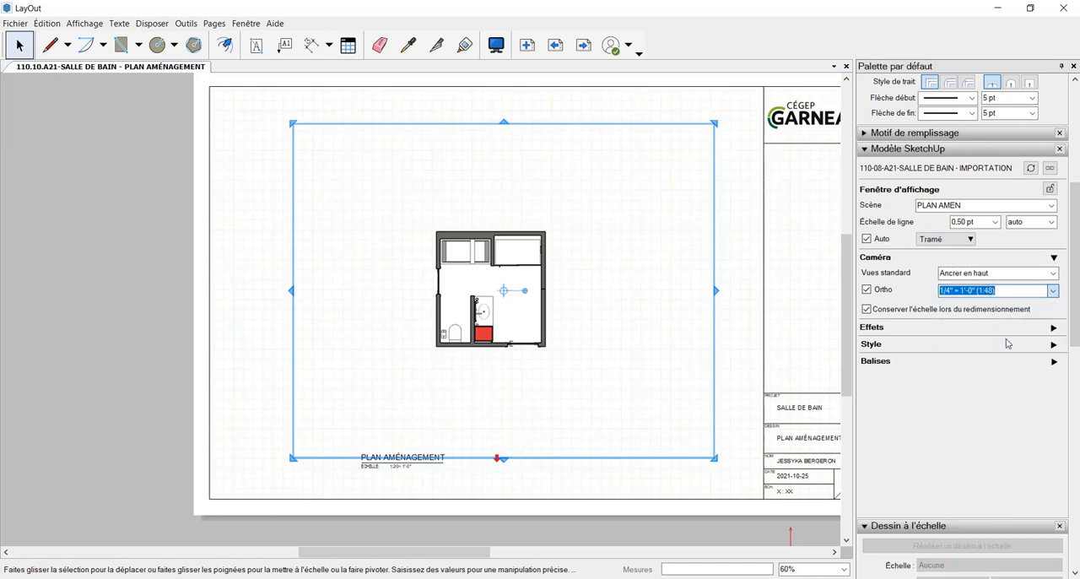
{"action": "left_click", "coordinate": [594, 486]}
Change the scale value under the PLAN AMÉNAGEMENT title to 1/2"= 1'-0"
{"action": "scroll", "coordinate": [438, 499], "scroll_direction": "up", "scroll_amount": 2}
{"action": "scroll", "coordinate": [400, 471], "scroll_direction": "up", "scroll_amount": 2}
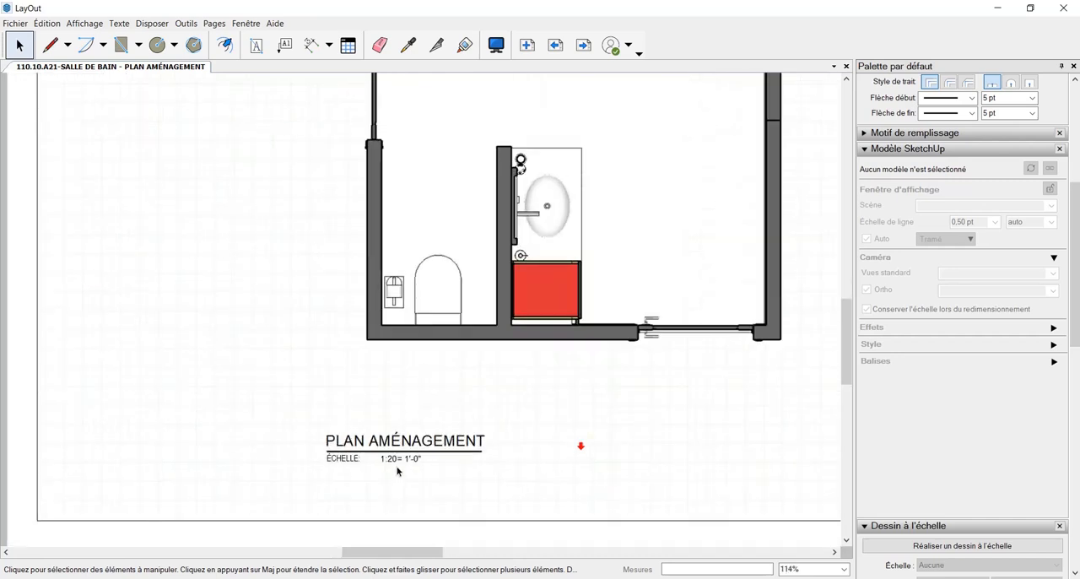
{"action": "double_click", "coordinate": [400, 460]}
{"action": "double_click", "coordinate": [400, 460]}
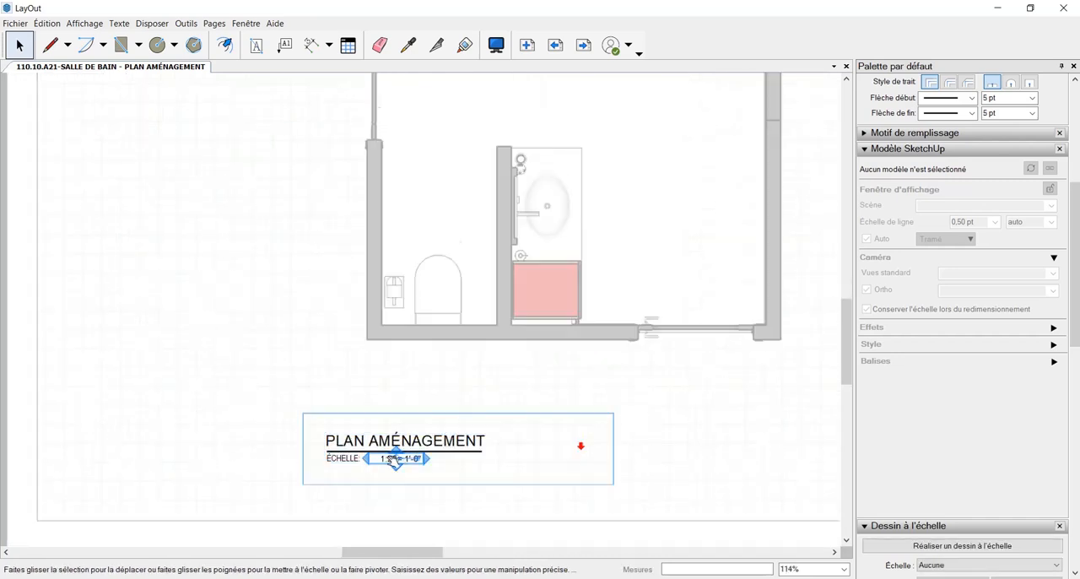
{"action": "scroll", "coordinate": [390, 460], "scroll_direction": "up", "scroll_amount": 2}
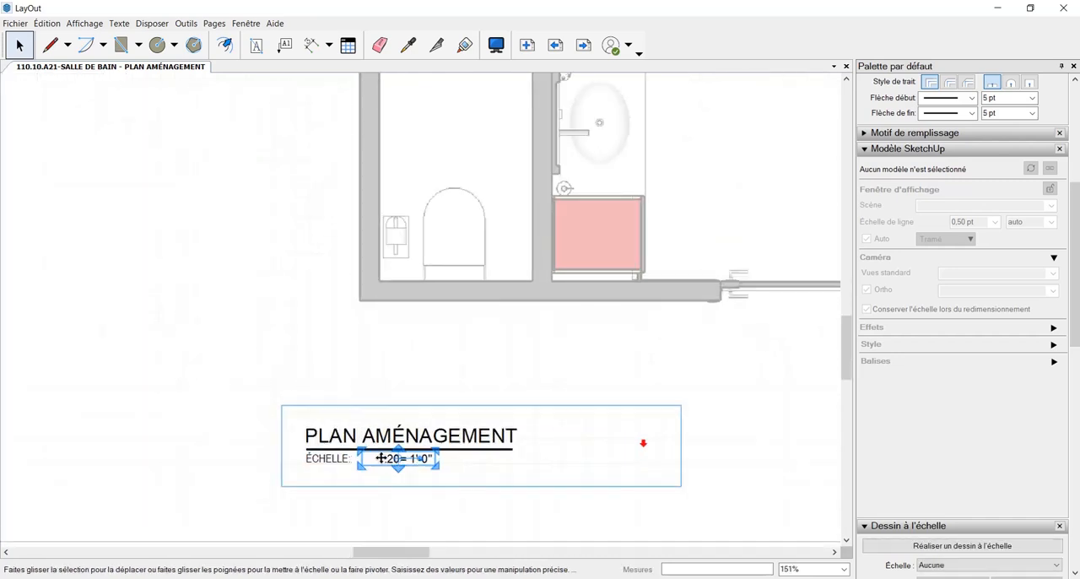
{"action": "left_click", "coordinate": [400, 459]}
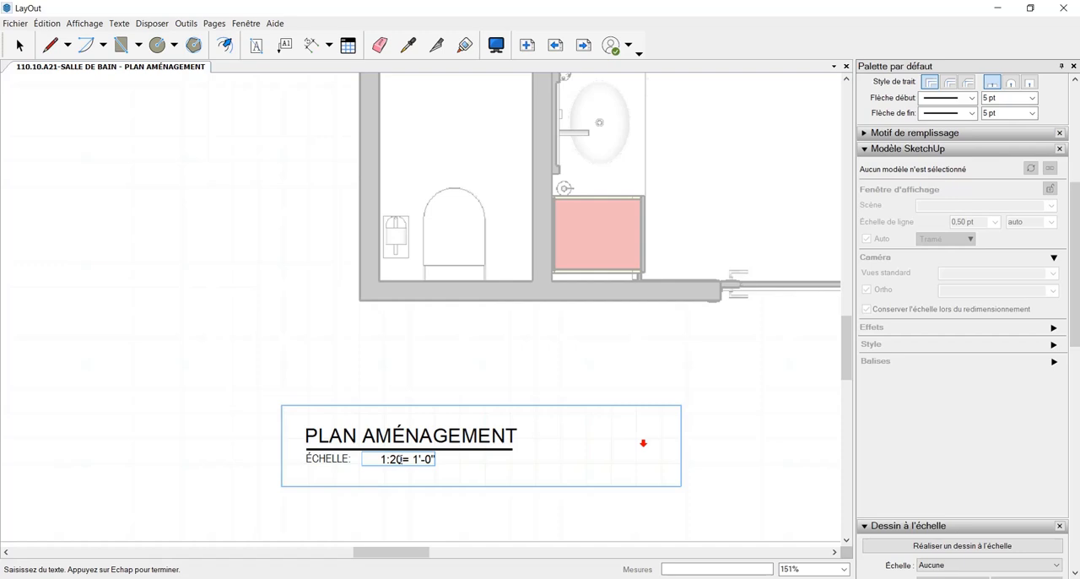
{"action": "key", "text": "BackSpace"}
{"action": "key", "text": "BackSpace"}
{"action": "key", "text": "BackSpace"}
{"action": "type", "text": "/2\""}
{"action": "key", "text": "Escape"}
{"action": "scroll", "coordinate": [731, 460], "scroll_direction": "down", "scroll_amount": 4}
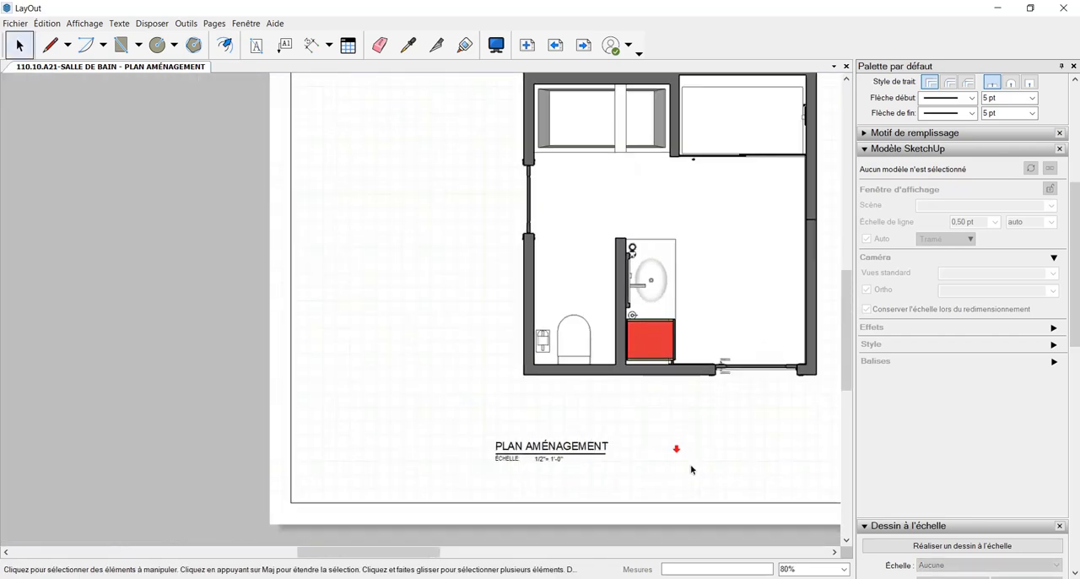
{"action": "scroll", "coordinate": [691, 470], "scroll_direction": "down", "scroll_amount": 2}
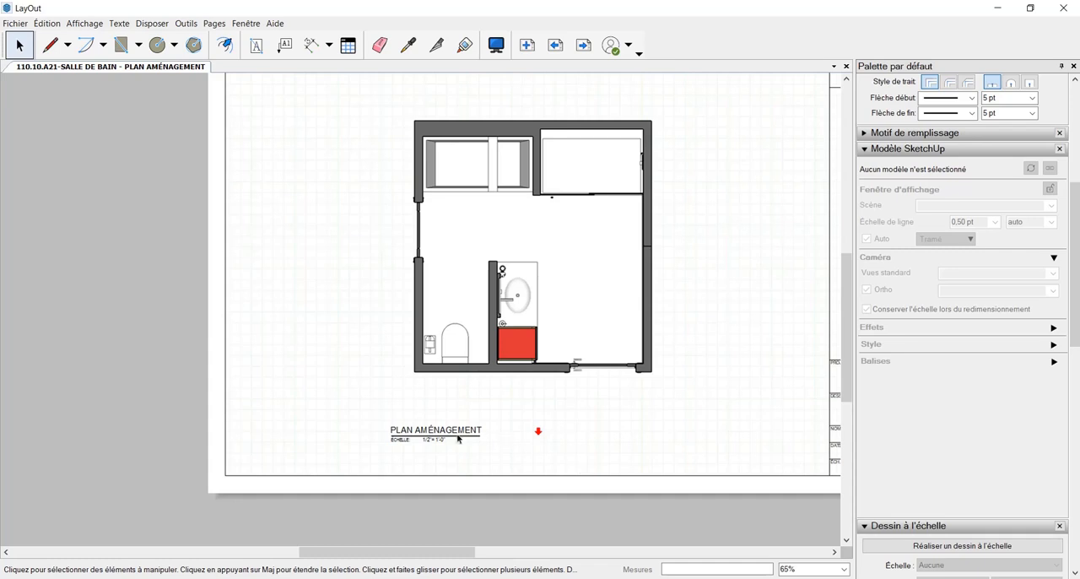
Move the PLAN AMÉNAGEMENT title symbol below the plan, aligning its start with the outer face of the plan's left wall
{"action": "left_click", "coordinate": [459, 439]}
{"action": "scroll", "coordinate": [568, 439], "scroll_direction": "down", "scroll_amount": 2}
{"action": "scroll", "coordinate": [547, 437], "scroll_direction": "up", "scroll_amount": 3}
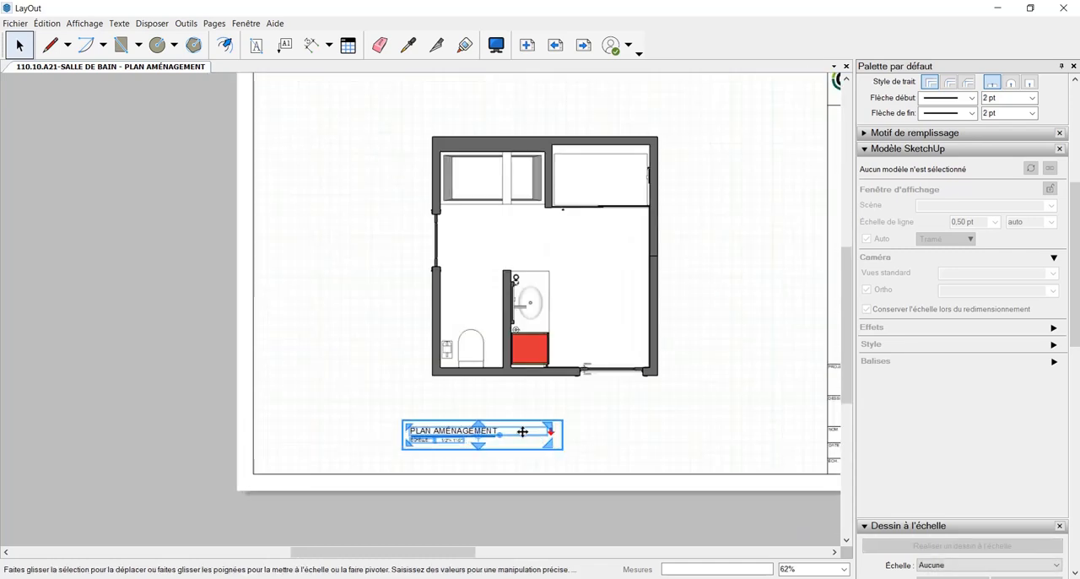
{"action": "left_click_drag", "start_coordinate": [540, 434], "coordinate": [494, 439]}
{"action": "scroll", "coordinate": [464, 426], "scroll_direction": "up", "scroll_amount": 3}
{"action": "key", "text": "Up"}
{"action": "key", "text": "Up"}
{"action": "key", "text": "Up"}
{"action": "key", "text": "Up"}
{"action": "key", "text": "Up"}
{"action": "key", "text": "Up"}
{"action": "key", "text": "Up"}
{"action": "key", "text": "Up"}
{"action": "key", "text": "Up"}
{"action": "key", "text": "Up"}
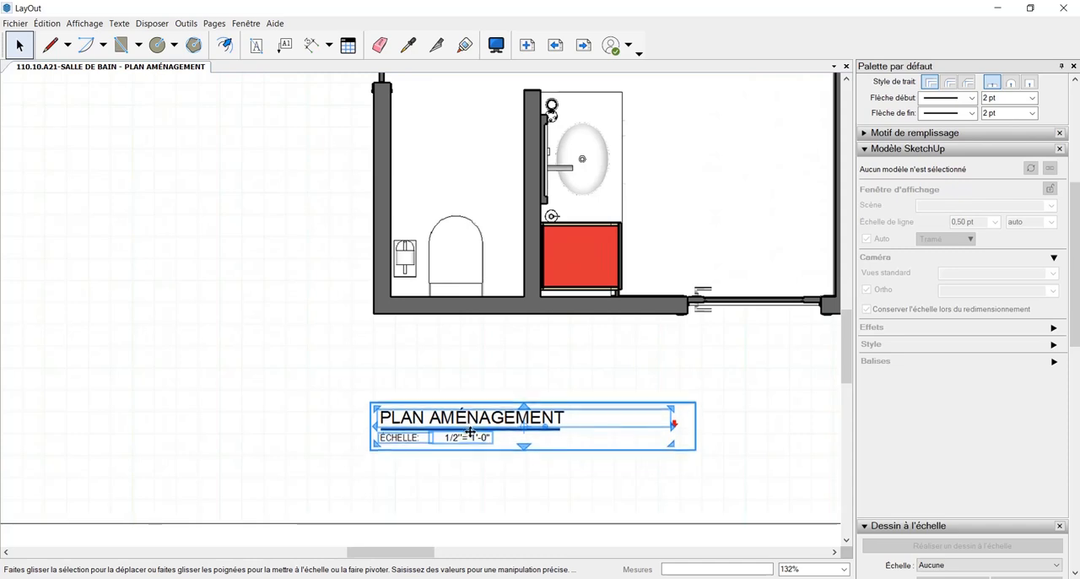
{"action": "key", "text": "Left"}
{"action": "key", "text": "Left"}
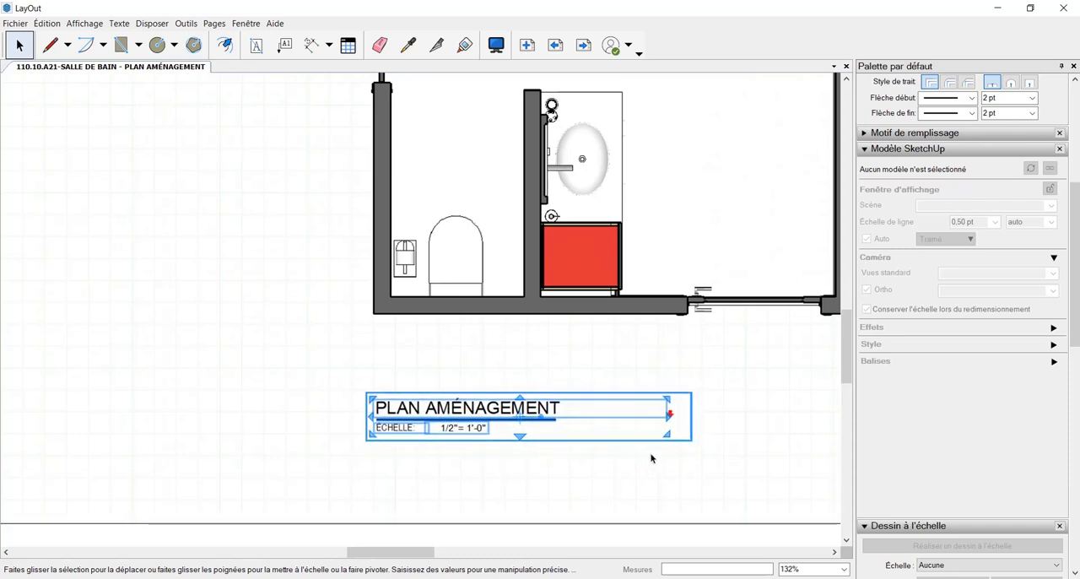
{"action": "left_click", "coordinate": [703, 466]}
{"action": "scroll", "coordinate": [704, 490], "scroll_direction": "down", "scroll_amount": 4}
{"action": "left_click", "coordinate": [618, 469]}
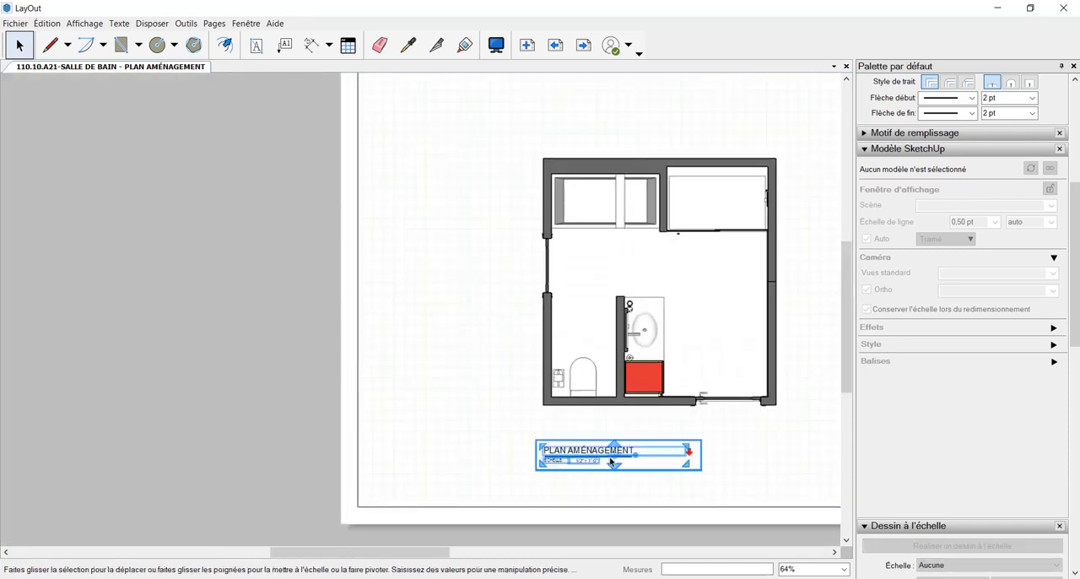
{"action": "left_click", "coordinate": [770, 465]}
{"action": "scroll", "coordinate": [769, 465], "scroll_direction": "down", "scroll_amount": 2}
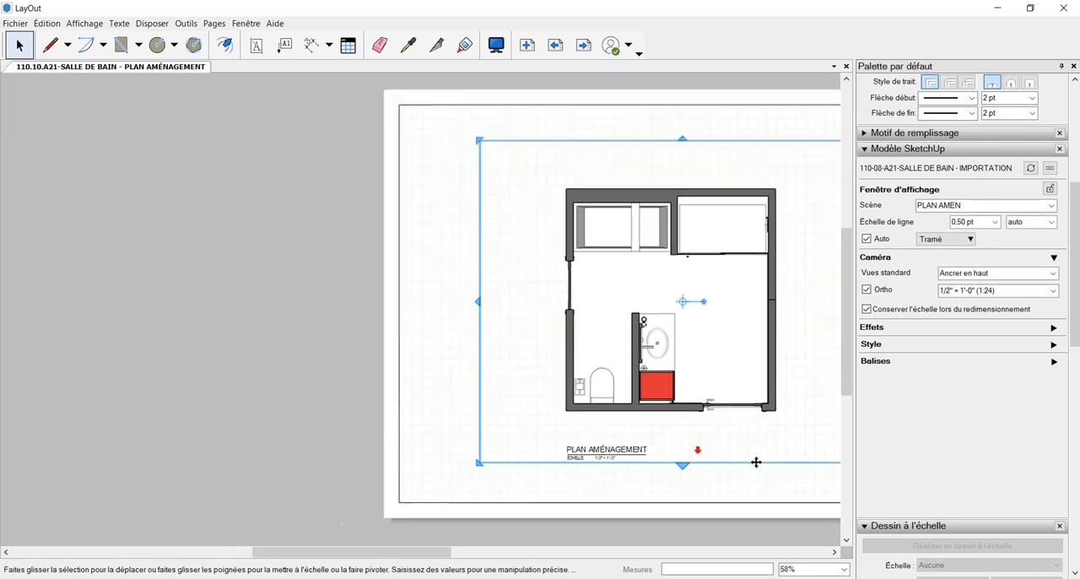
{"action": "left_click", "coordinate": [221, 496]}
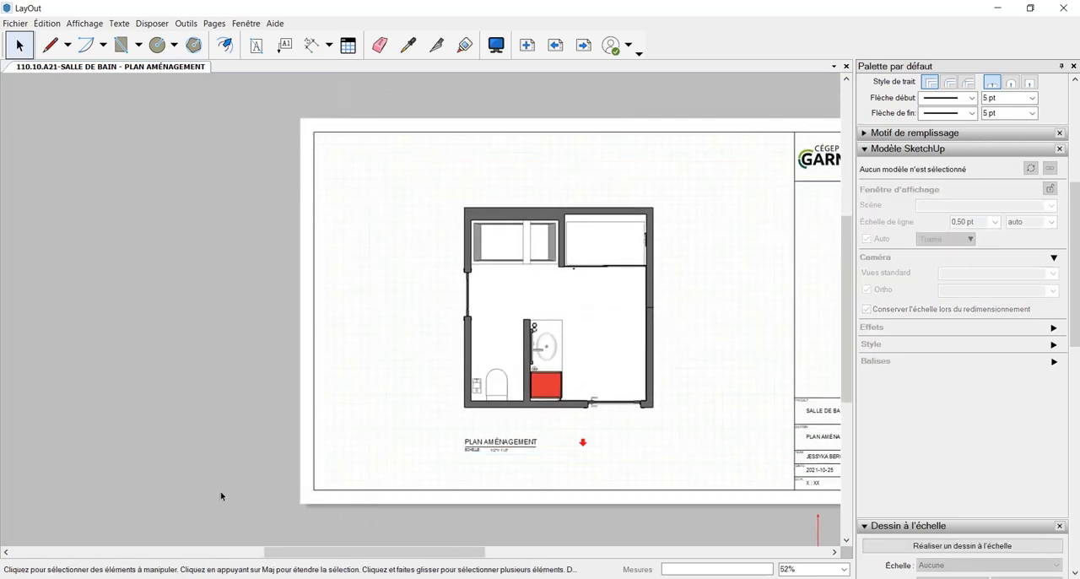
{"action": "middle_click_drag", "start_coordinate": [608, 443], "coordinate": [538, 452]}
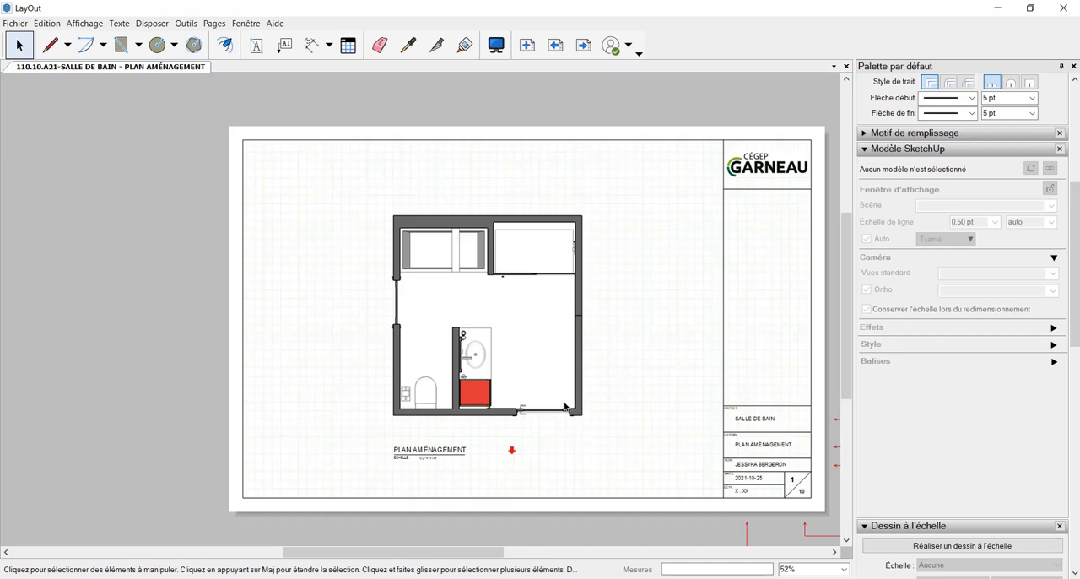
{"action": "scroll", "coordinate": [513, 392], "scroll_direction": "up", "scroll_amount": 1}
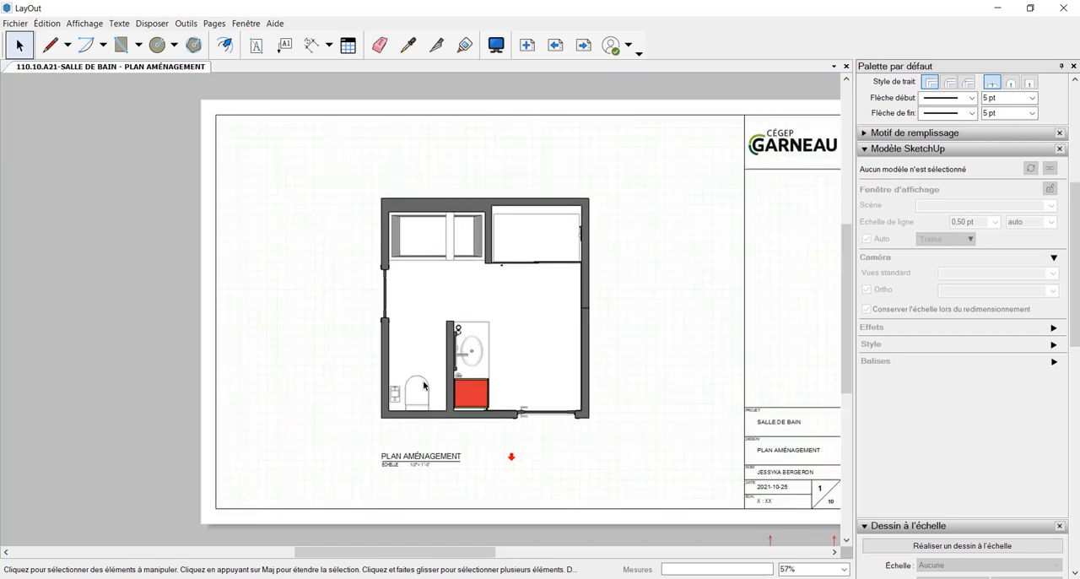
Insert the striped rectangle from the GARNEAU : Symboles - TRAIT album and resize it to cover the red cabinet beside the sink
{"action": "scroll", "coordinate": [890, 519], "scroll_direction": "down", "scroll_amount": 10}
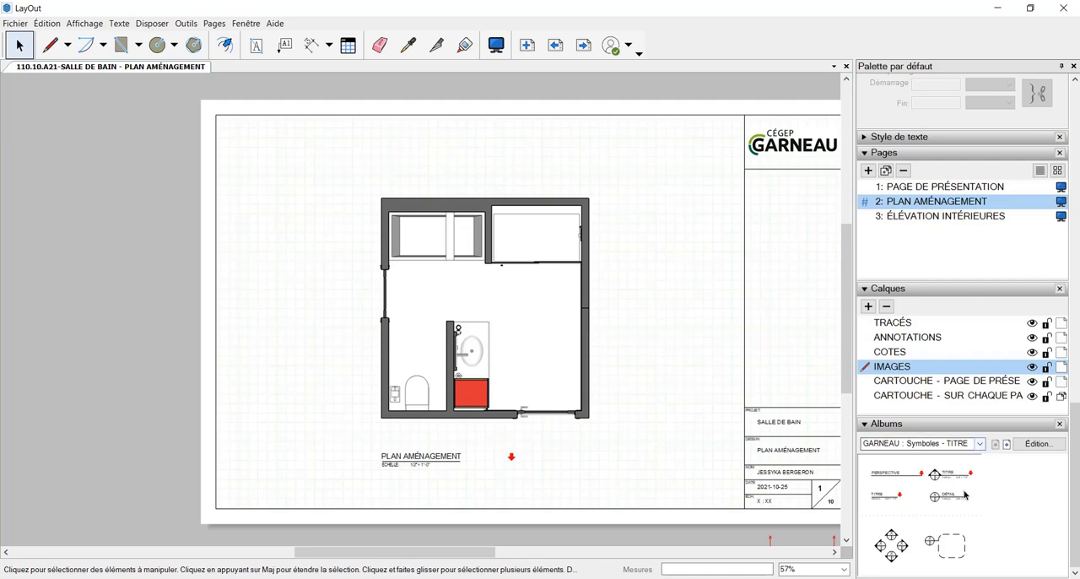
{"action": "left_click", "coordinate": [1006, 444]}
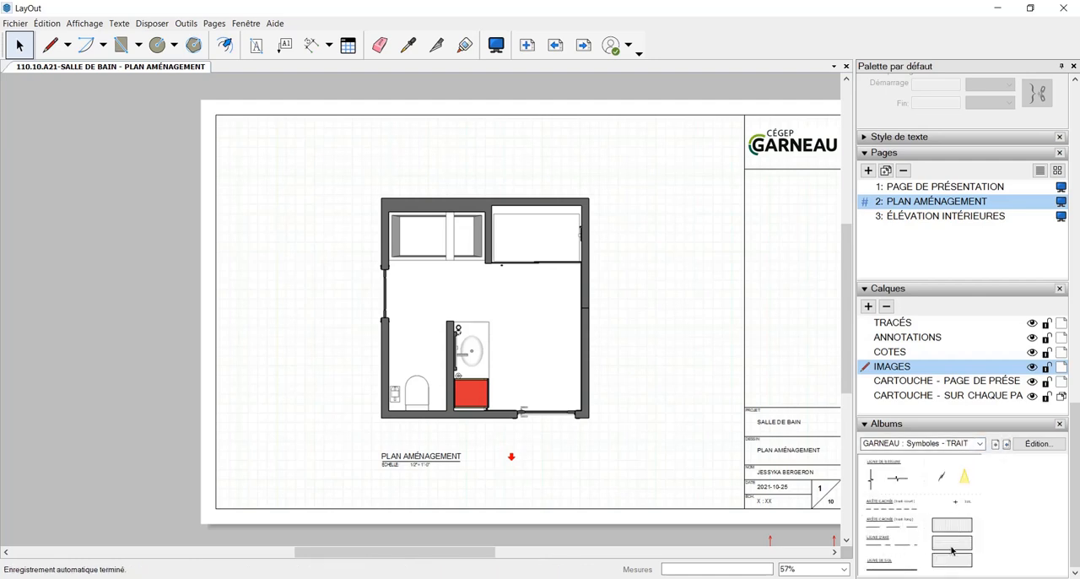
{"action": "mouse_move", "coordinate": [951, 551]}
{"action": "left_mouse_down"}
{"action": "mouse_move", "coordinate": [730, 518]}
{"action": "mouse_move", "coordinate": [542, 430]}
{"action": "mouse_move", "coordinate": [500, 379]}
{"action": "mouse_move", "coordinate": [549, 378]}
{"action": "mouse_move", "coordinate": [514, 335]}
{"action": "left_mouse_up"}
{"action": "scroll", "coordinate": [512, 397], "scroll_direction": "up", "scroll_amount": 2}
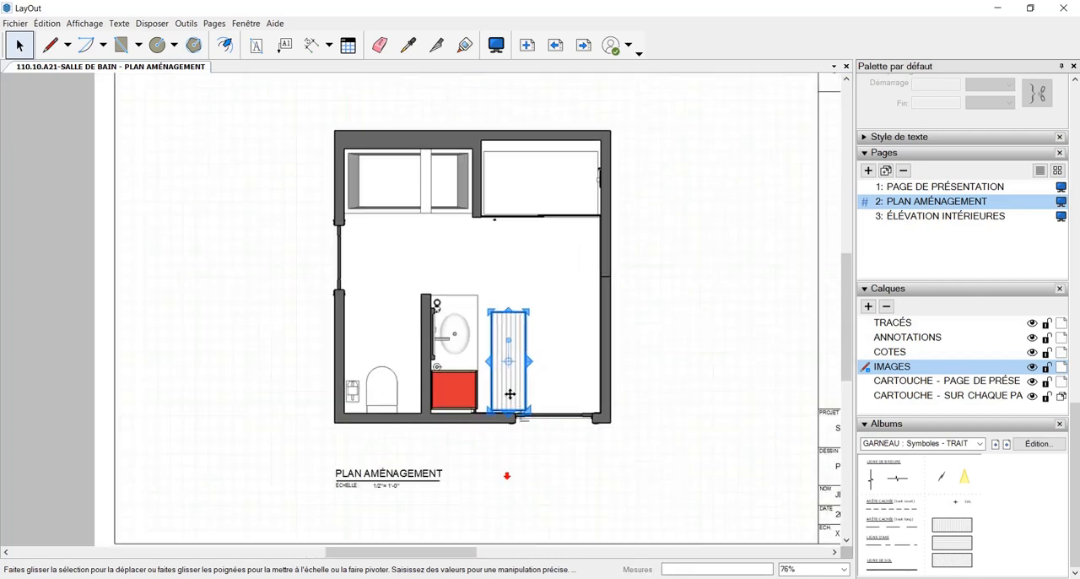
{"action": "left_click_drag", "start_coordinate": [509, 394], "coordinate": [448, 395]}
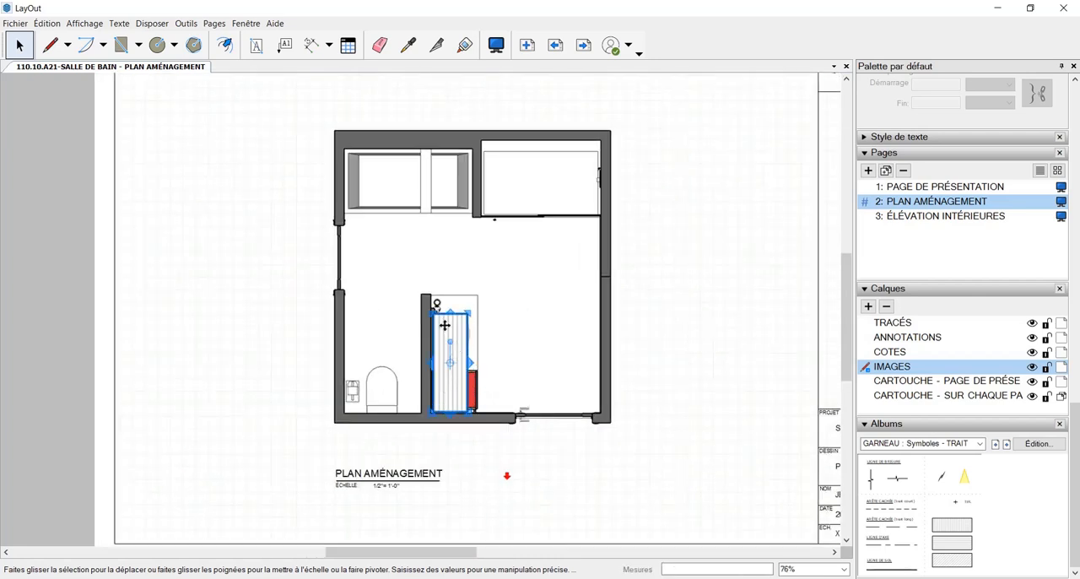
{"action": "mouse_move", "coordinate": [451, 314]}
{"action": "left_mouse_down"}
{"action": "mouse_move", "coordinate": [451, 369]}
{"action": "mouse_move", "coordinate": [494, 387]}
{"action": "mouse_move", "coordinate": [484, 386]}
{"action": "left_mouse_up"}
{"action": "scroll", "coordinate": [451, 368], "scroll_direction": "up", "scroll_amount": 4}
{"action": "left_click", "coordinate": [570, 373]}
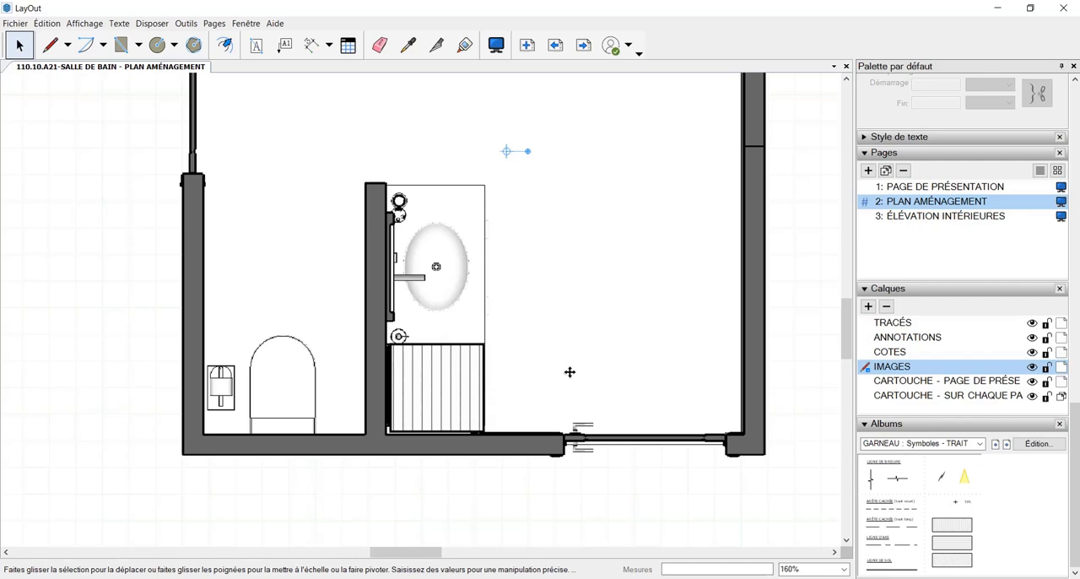
Extend the striped rectangle's left edge to the partition wall and nudge its lower edge toward the bottom wall
{"action": "left_click", "coordinate": [432, 395]}
{"action": "left_click_drag", "start_coordinate": [386, 388], "coordinate": [378, 388]}
{"action": "scroll", "coordinate": [438, 434], "scroll_direction": "up", "scroll_amount": 2}
{"action": "scroll", "coordinate": [438, 433], "scroll_direction": "up", "scroll_amount": 1}
{"action": "left_click_drag", "start_coordinate": [429, 431], "coordinate": [431, 434]}
{"action": "left_click", "coordinate": [634, 387]}
{"action": "scroll", "coordinate": [633, 386], "scroll_direction": "down", "scroll_amount": 4}
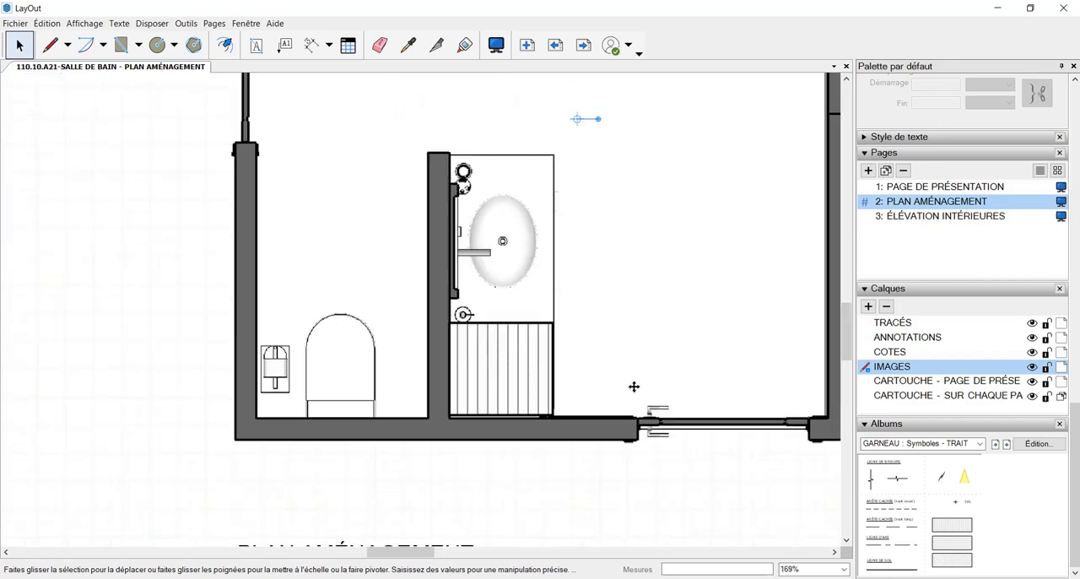
Stretch the striped rectangle's lower edge down to meet the bottom wall and deselect it
{"action": "scroll", "coordinate": [454, 404], "scroll_direction": "up", "scroll_amount": 7}
{"action": "left_click", "coordinate": [481, 403]}
{"action": "scroll", "coordinate": [535, 301], "scroll_direction": "up", "scroll_amount": 2}
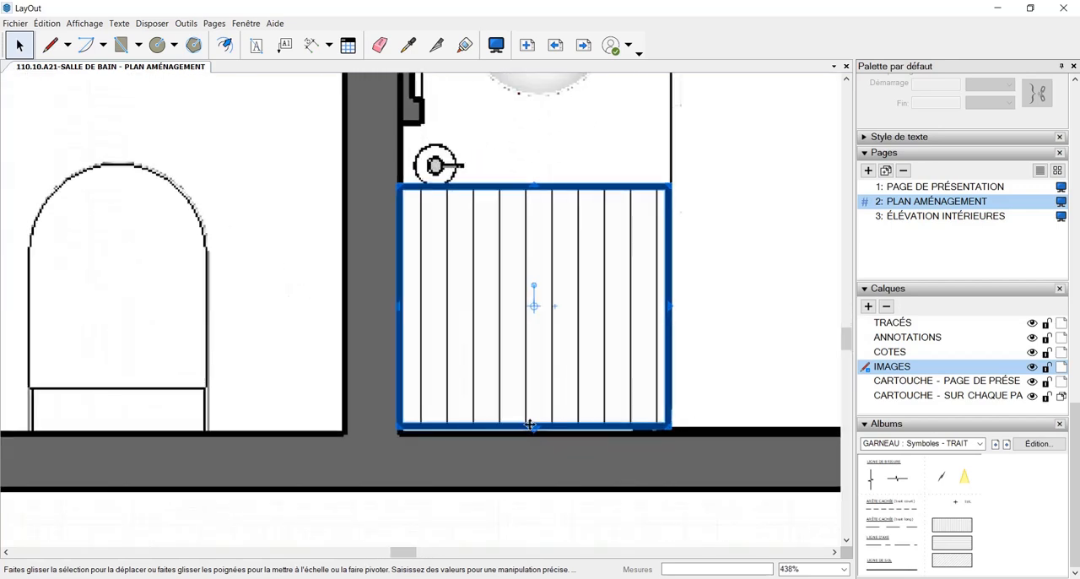
{"action": "left_click_drag", "start_coordinate": [533, 436], "coordinate": [533, 437]}
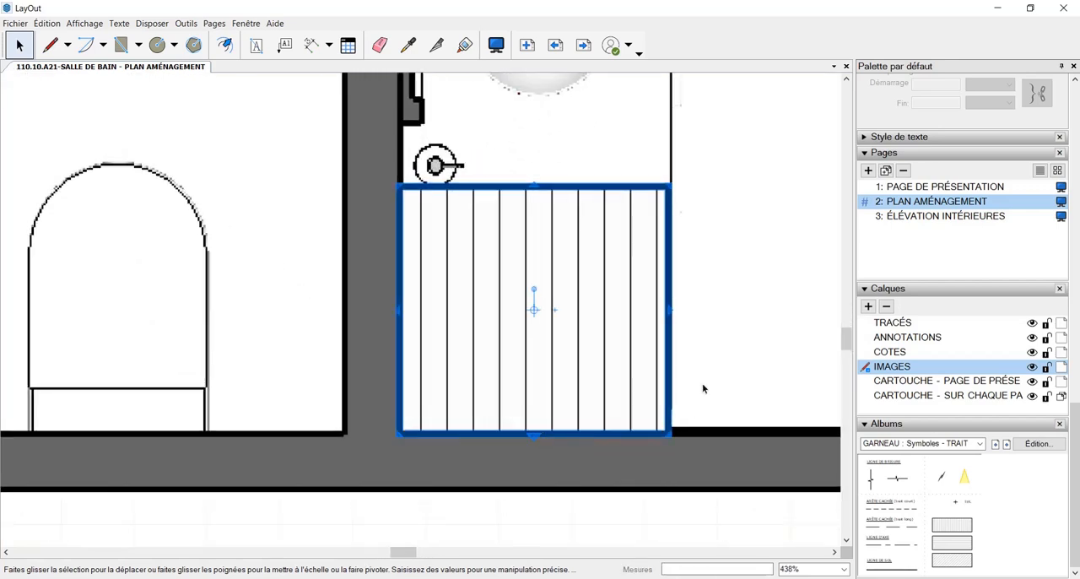
{"action": "left_click", "coordinate": [741, 381]}
{"action": "scroll", "coordinate": [701, 407], "scroll_direction": "down", "scroll_amount": 2}
{"action": "scroll", "coordinate": [701, 408], "scroll_direction": "down", "scroll_amount": 8}
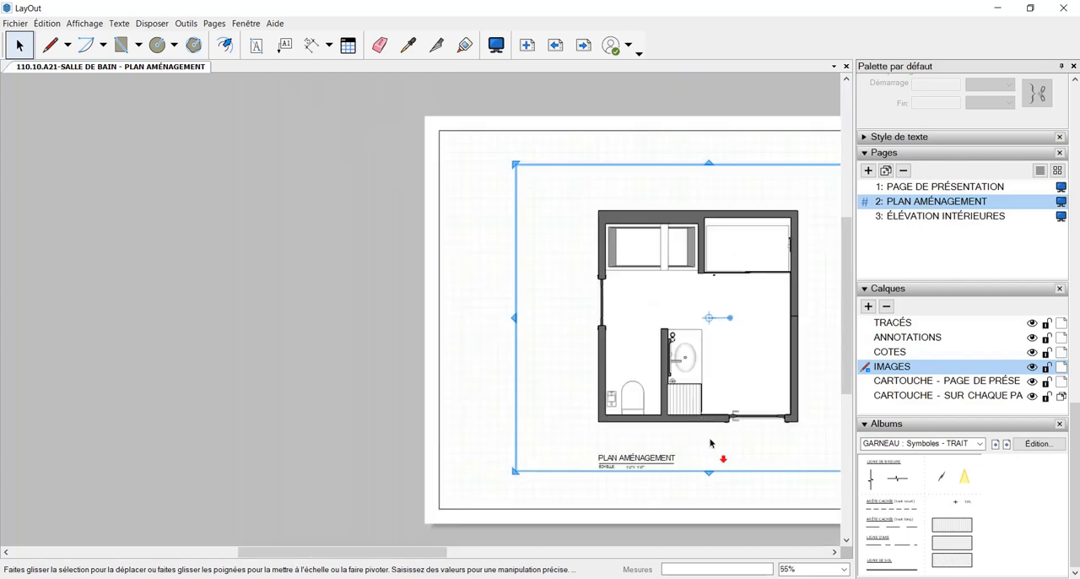
{"action": "left_click", "coordinate": [511, 438]}
{"action": "scroll", "coordinate": [466, 422], "scroll_direction": "up", "scroll_amount": 1}
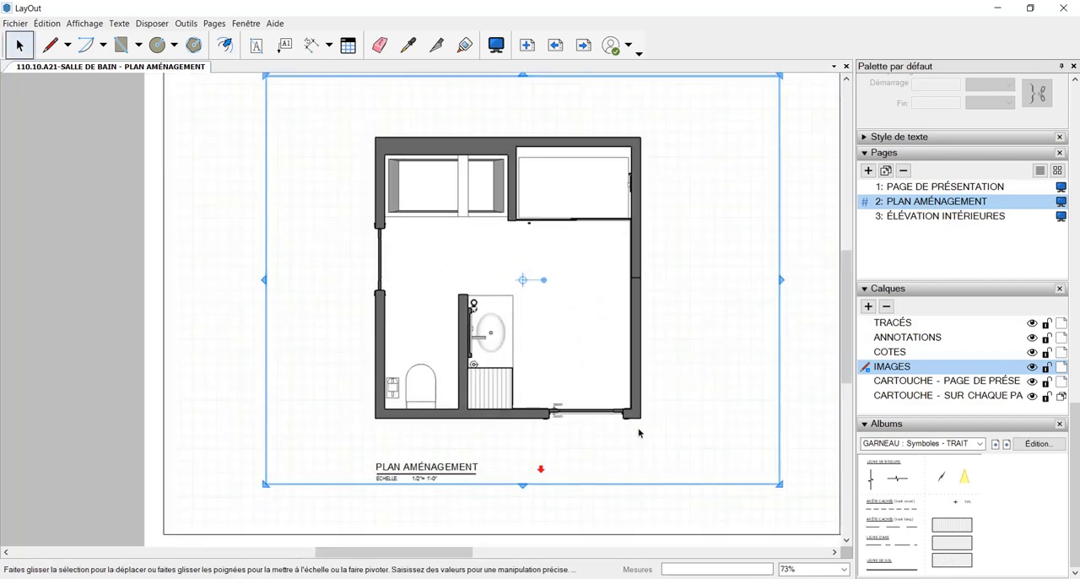
{"action": "middle_click_drag", "start_coordinate": [682, 441], "coordinate": [639, 441]}
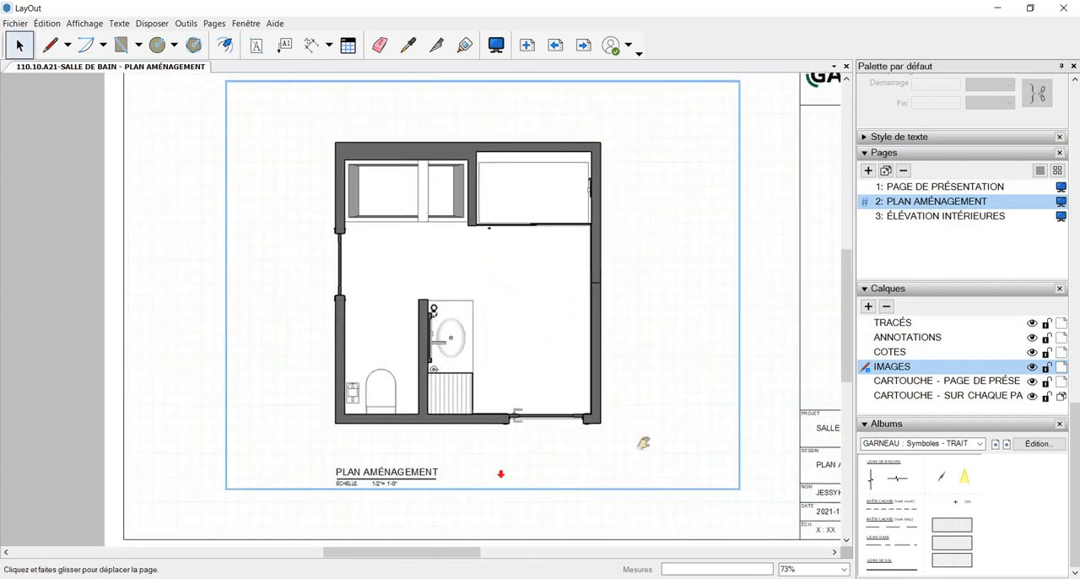
{"action": "left_click", "coordinate": [761, 451]}
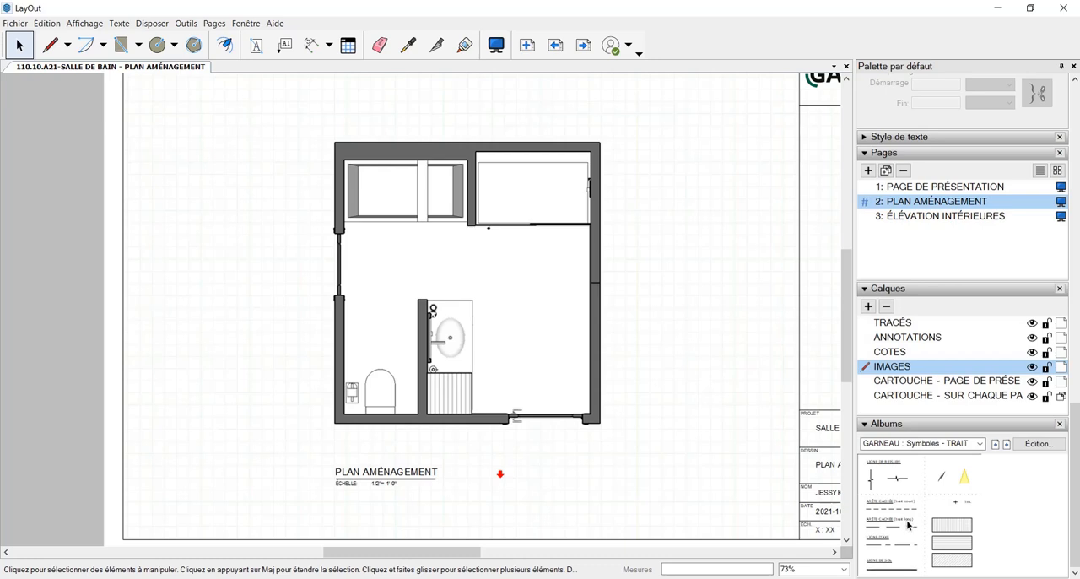
Place a dashed hidden-edge line (arête cachée) horizontally across the toilet and shorten it to span between the alcove's side walls
{"action": "left_click_drag", "start_coordinate": [907, 516], "coordinate": [428, 407]}
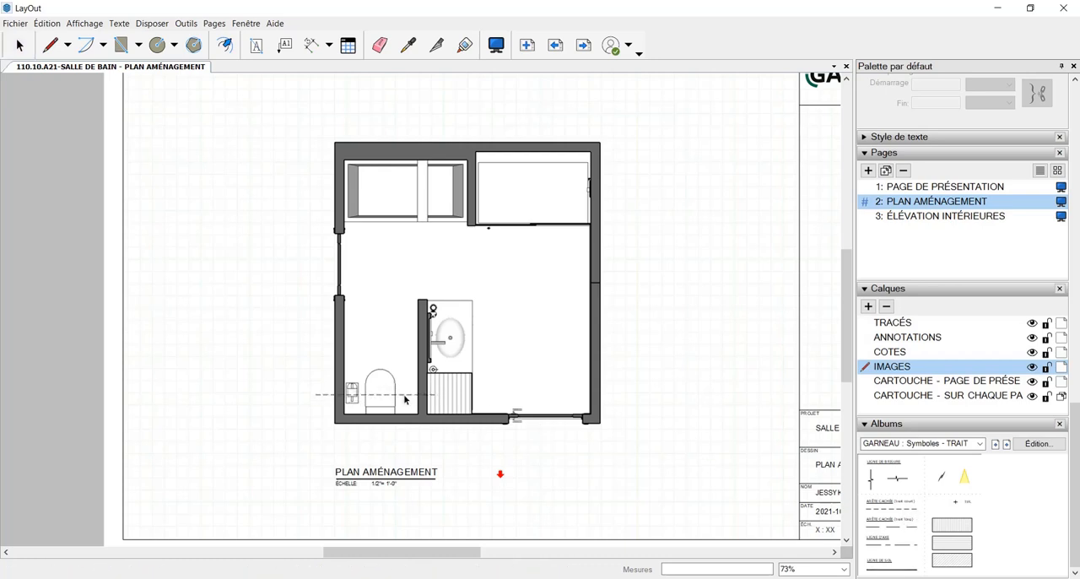
{"action": "scroll", "coordinate": [407, 397], "scroll_direction": "up", "scroll_amount": 2}
{"action": "scroll", "coordinate": [372, 397], "scroll_direction": "up", "scroll_amount": 1}
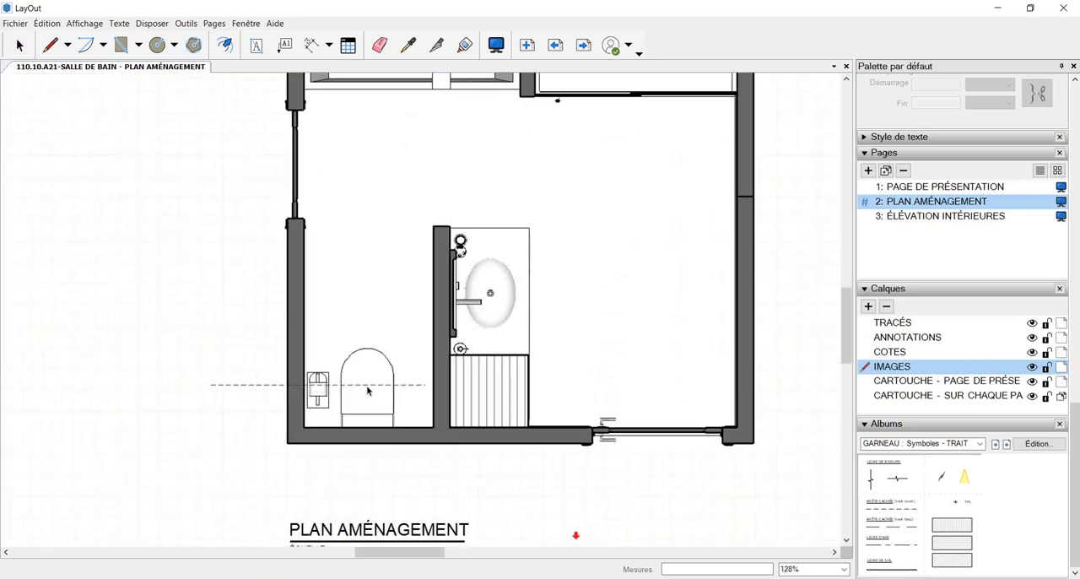
{"action": "left_click", "coordinate": [377, 393]}
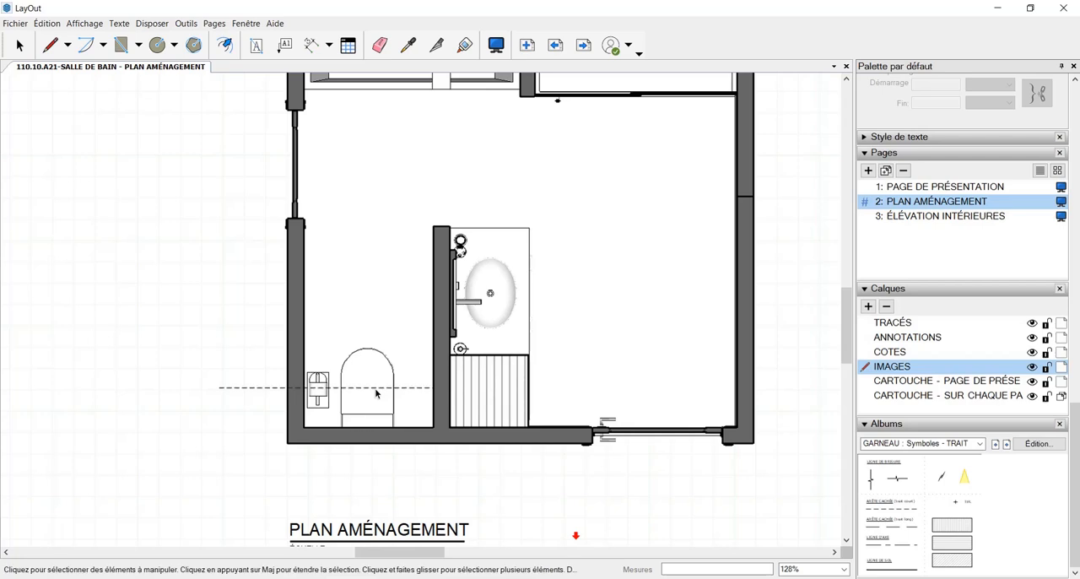
{"action": "left_click", "coordinate": [264, 389]}
{"action": "left_click_drag", "start_coordinate": [218, 389], "coordinate": [303, 387]}
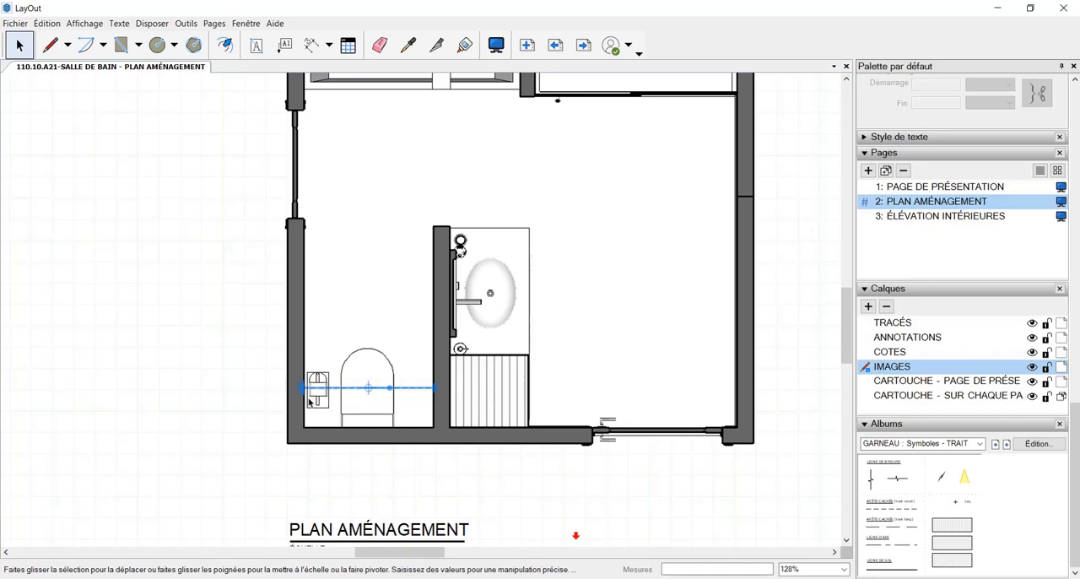
{"action": "left_click", "coordinate": [332, 460]}
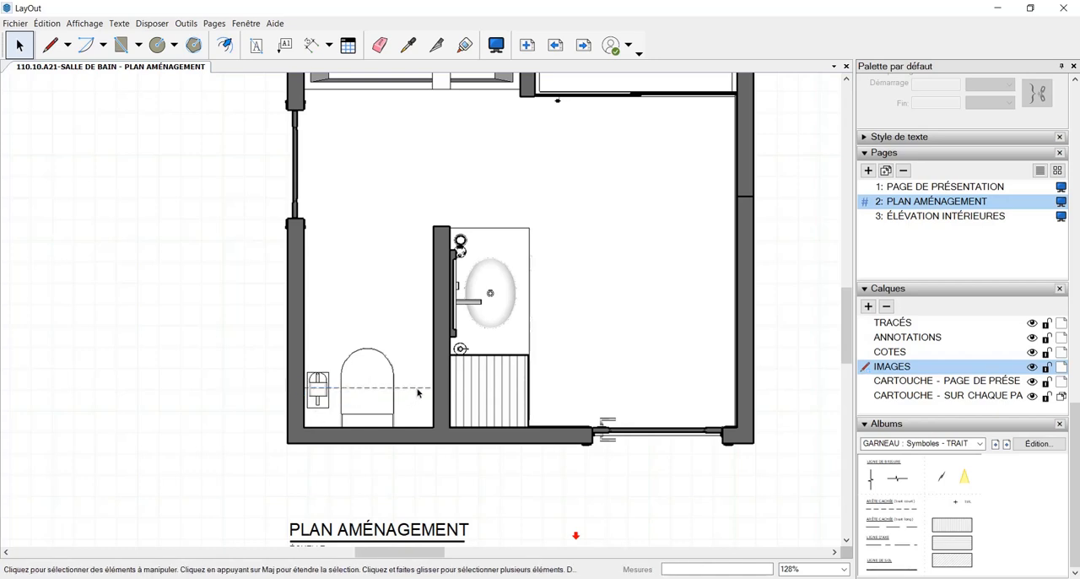
{"action": "scroll", "coordinate": [417, 392], "scroll_direction": "down", "scroll_amount": 3}
{"action": "scroll", "coordinate": [411, 407], "scroll_direction": "up", "scroll_amount": 1}
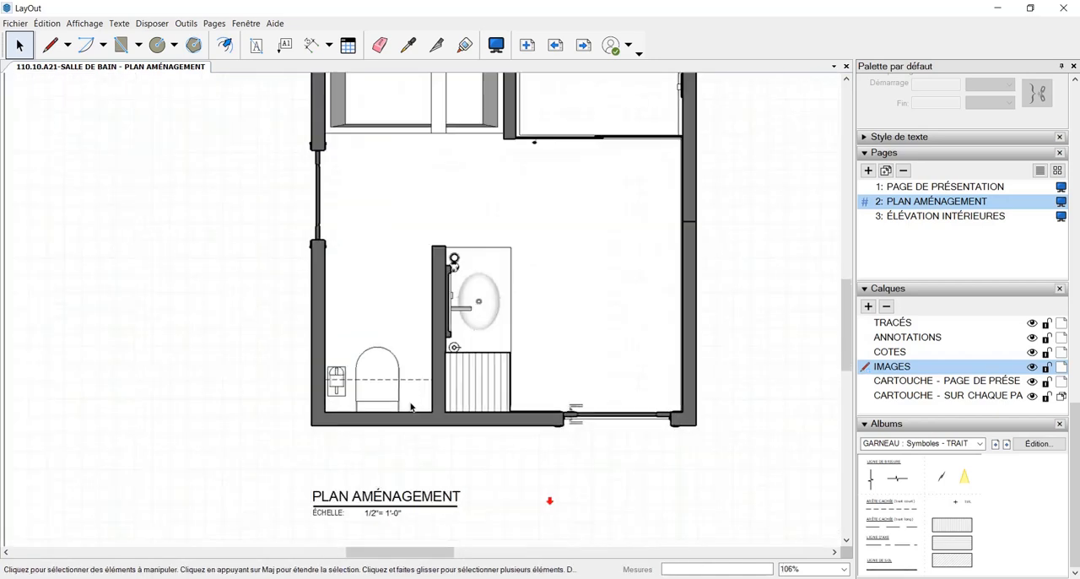
Move the dashed line across the toilet slightly closer to the bottom wall
{"action": "left_click", "coordinate": [413, 380]}
{"action": "scroll", "coordinate": [414, 380], "scroll_direction": "up", "scroll_amount": 2}
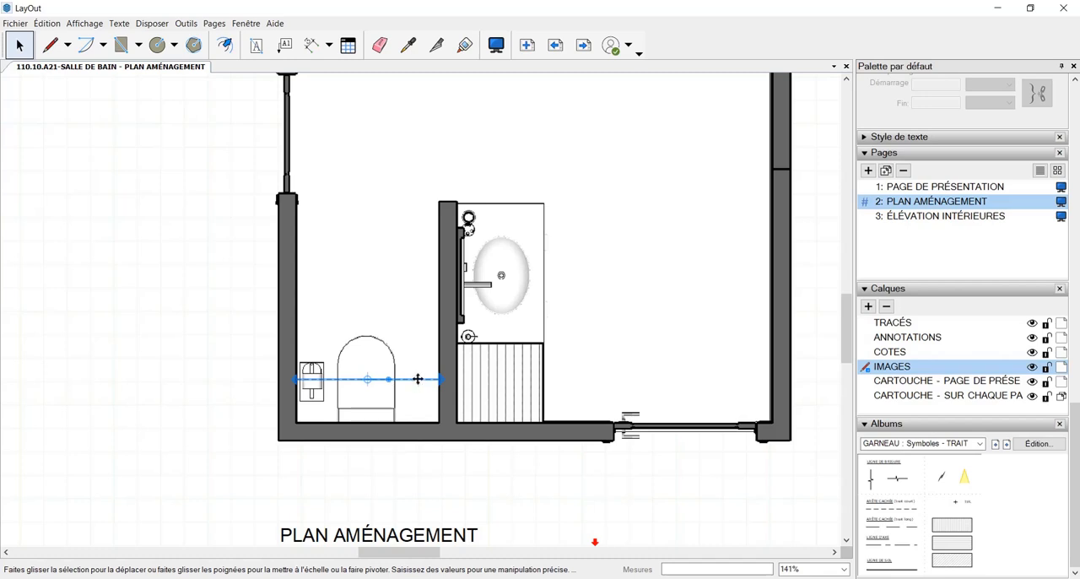
{"action": "left_click_drag", "start_coordinate": [417, 380], "coordinate": [414, 391]}
{"action": "scroll", "coordinate": [414, 390], "scroll_direction": "down", "scroll_amount": 5}
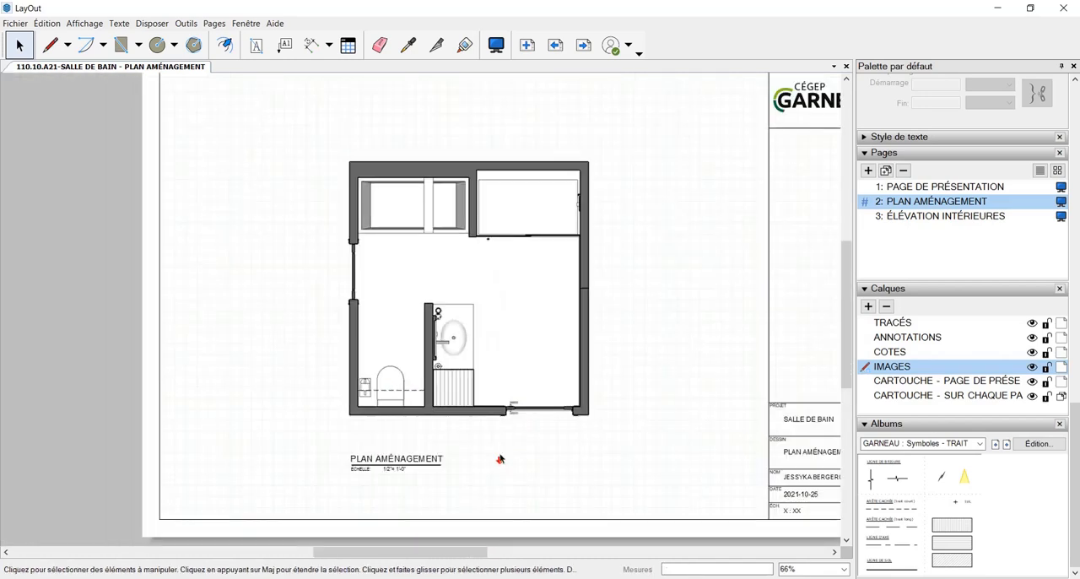
{"action": "scroll", "coordinate": [404, 415], "scroll_direction": "down", "scroll_amount": 1}
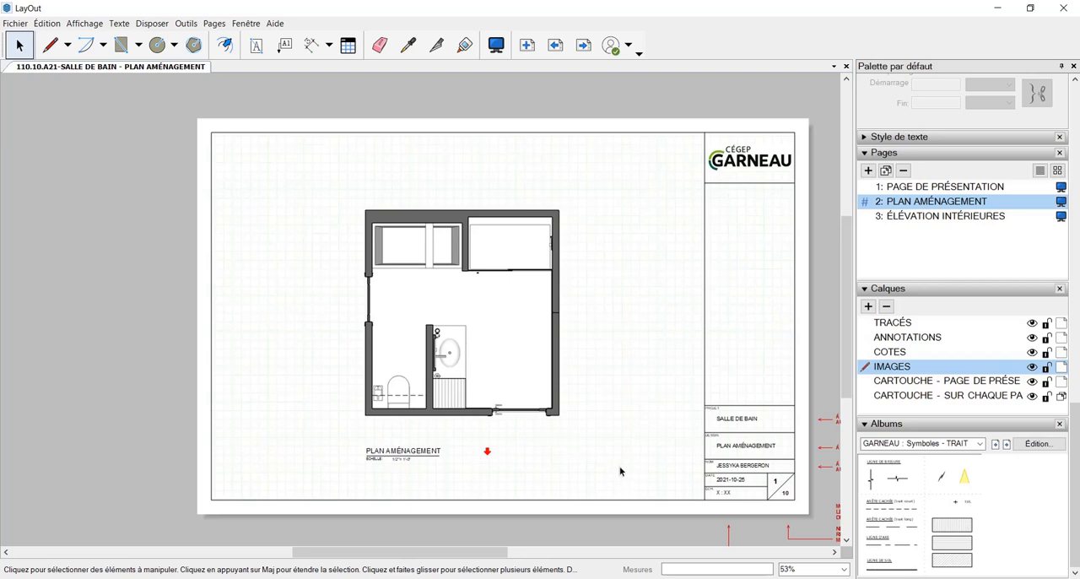
Place the single swing door symbol from the MOBILIER SANITAIRES door album at the opening in the plan's bottom wall
{"action": "middle_click_drag", "start_coordinate": [610, 434], "coordinate": [588, 461]}
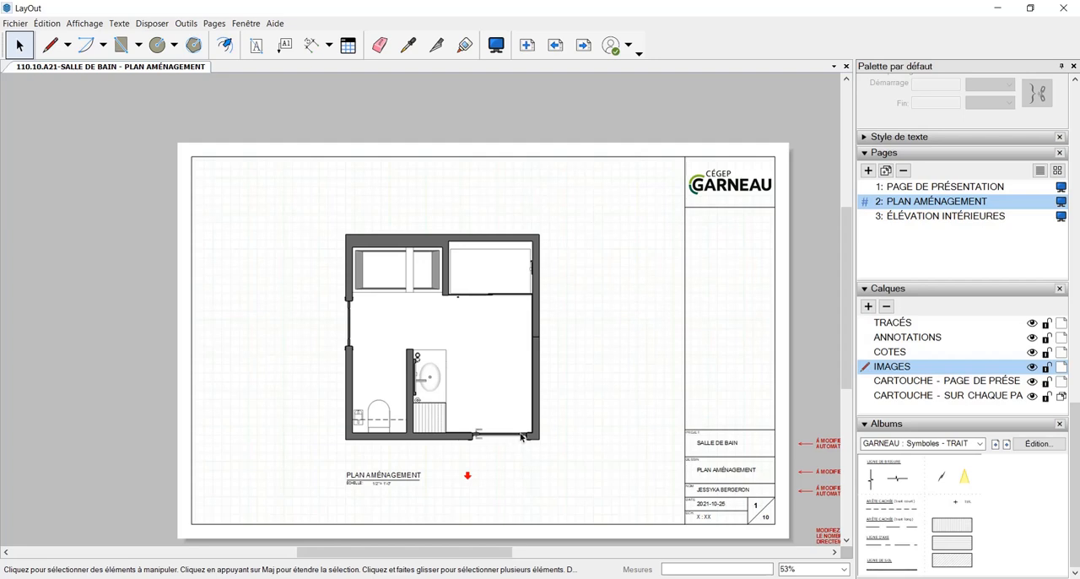
{"action": "left_click", "coordinate": [980, 444]}
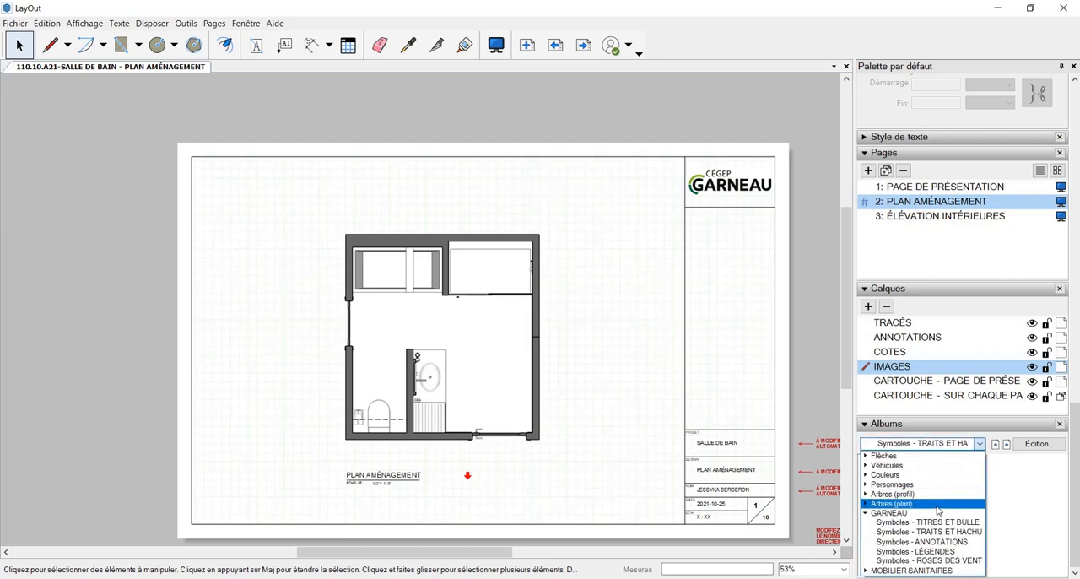
{"action": "left_click", "coordinate": [928, 570]}
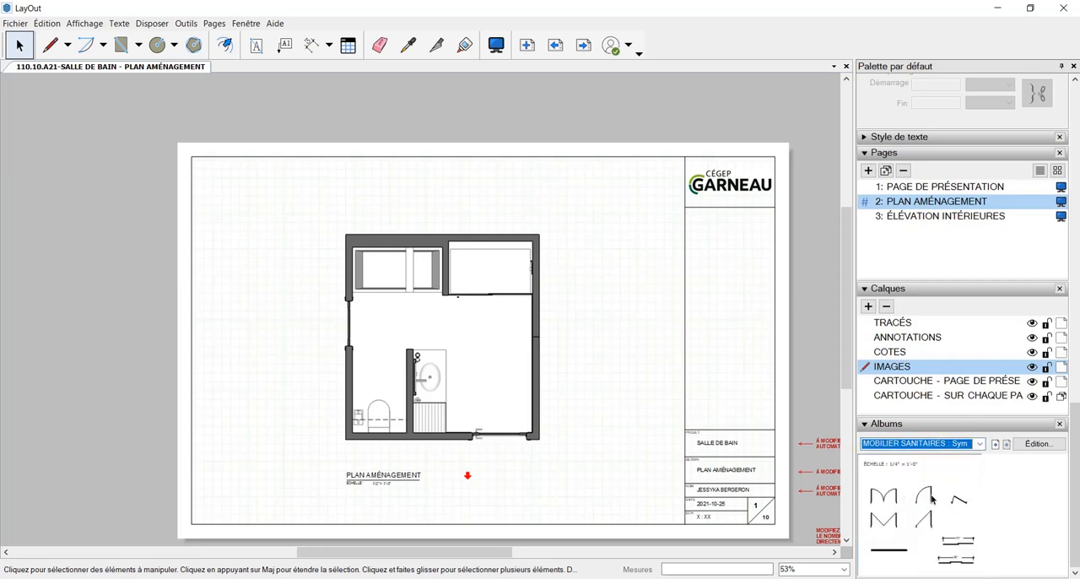
{"action": "left_click_drag", "start_coordinate": [930, 499], "coordinate": [505, 426]}
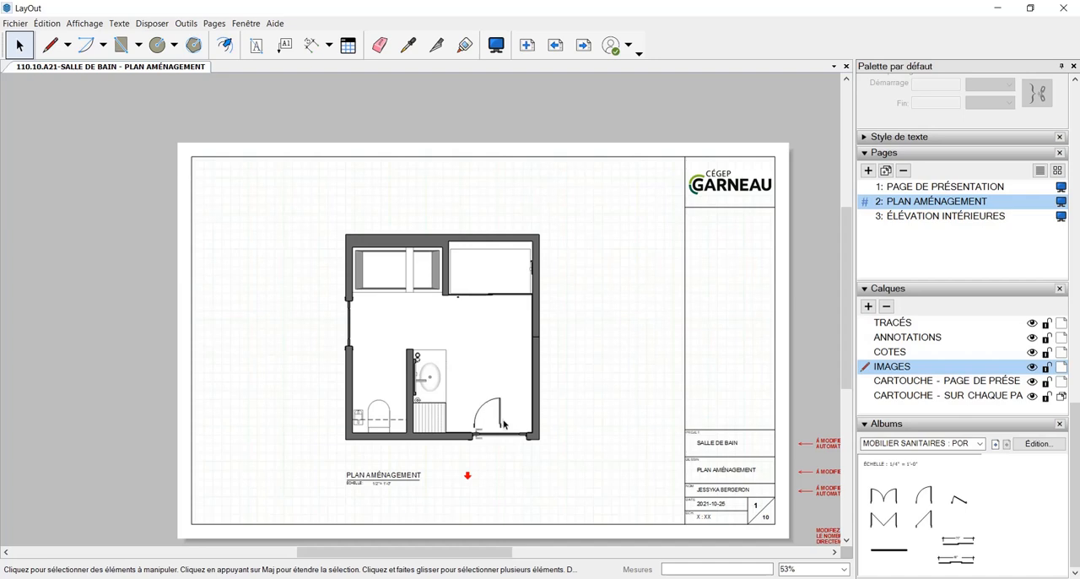
{"action": "scroll", "coordinate": [504, 424], "scroll_direction": "up", "scroll_amount": 2}
{"action": "left_click", "coordinate": [501, 420]}
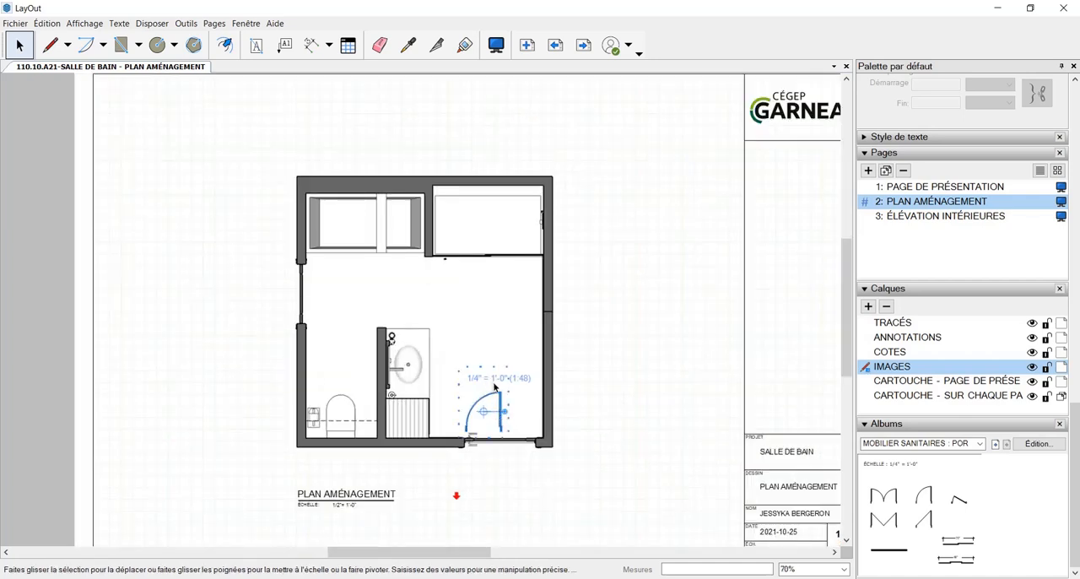
{"action": "scroll", "coordinate": [506, 422], "scroll_direction": "up", "scroll_amount": 2}
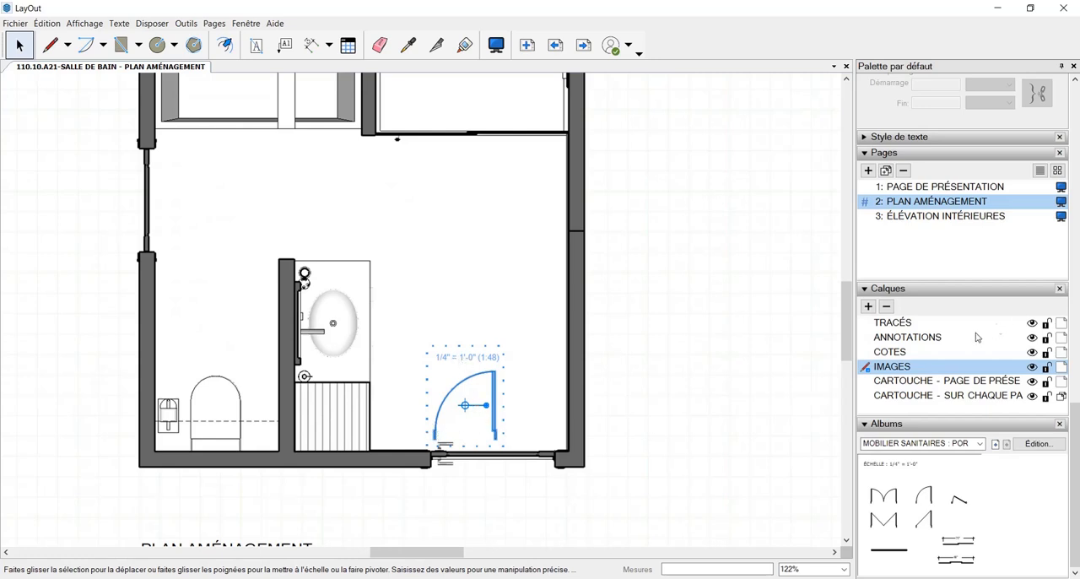
{"action": "scroll", "coordinate": [599, 471], "scroll_direction": "down", "scroll_amount": 1}
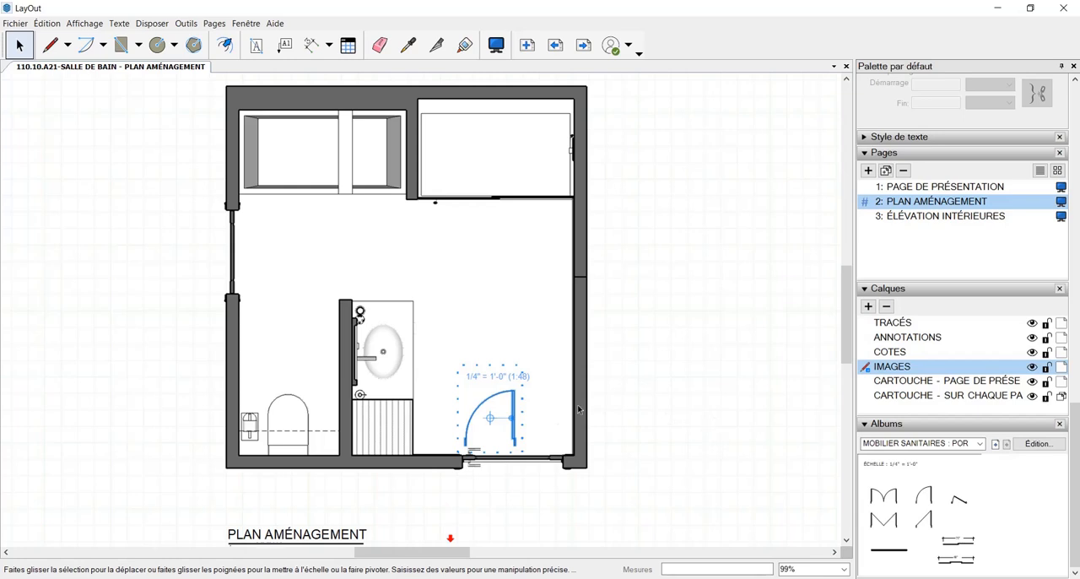
{"action": "left_click", "coordinate": [1006, 445]}
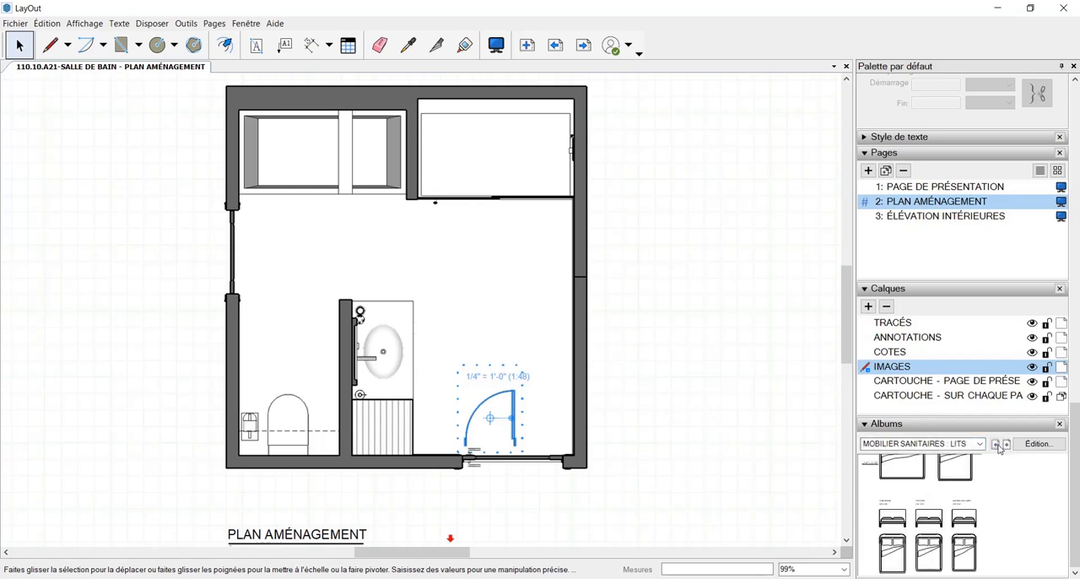
{"action": "left_click", "coordinate": [999, 446]}
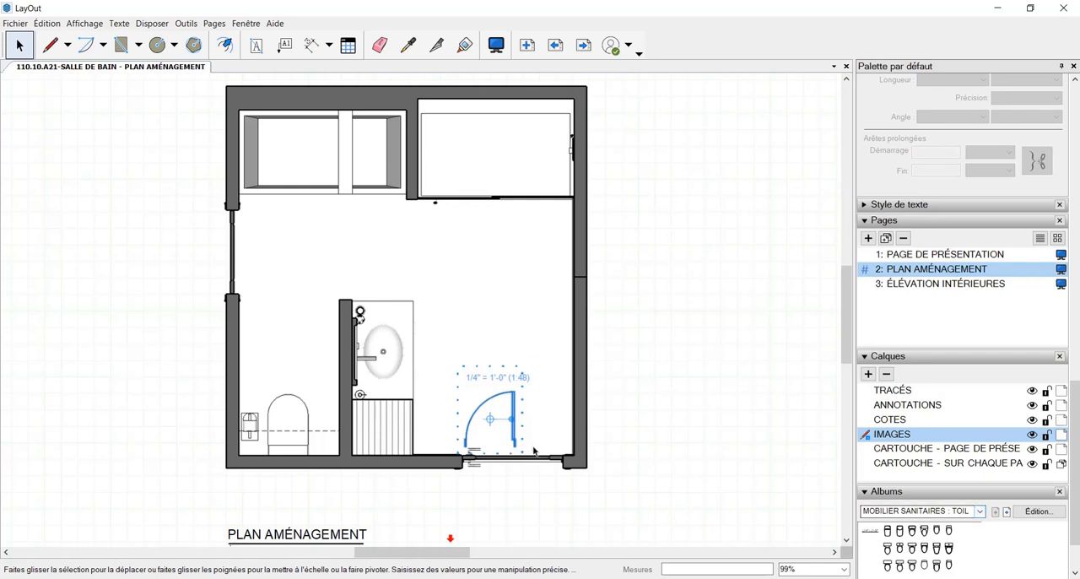
Enter the door symbol's group and make an enlarged copy of the door about as wide as the wall opening
{"action": "scroll", "coordinate": [533, 451], "scroll_direction": "up", "scroll_amount": 1}
{"action": "double_click", "coordinate": [512, 437]}
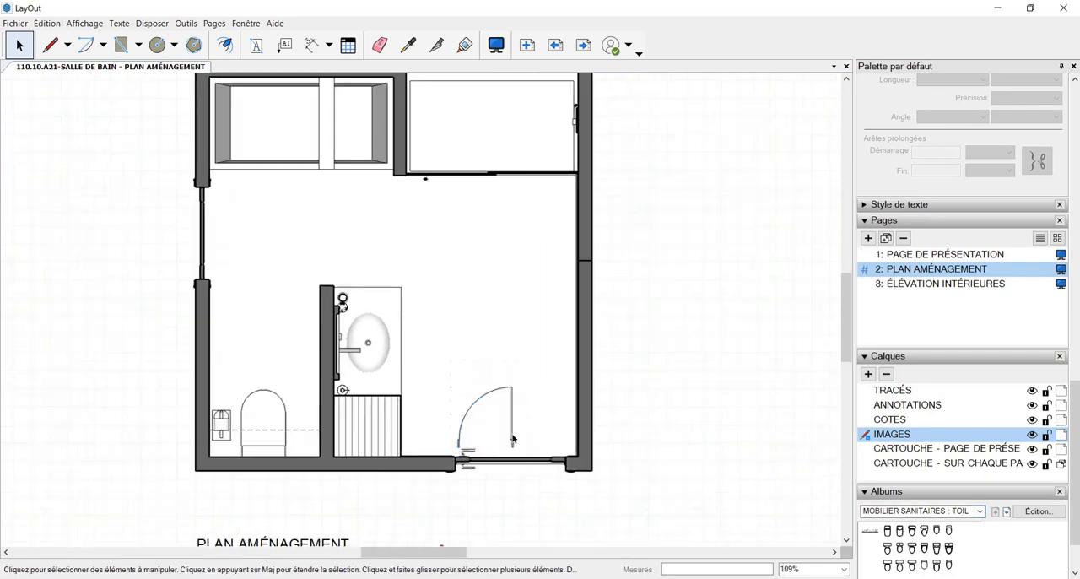
{"action": "double_click", "coordinate": [512, 438]}
{"action": "left_click", "coordinate": [511, 434]}
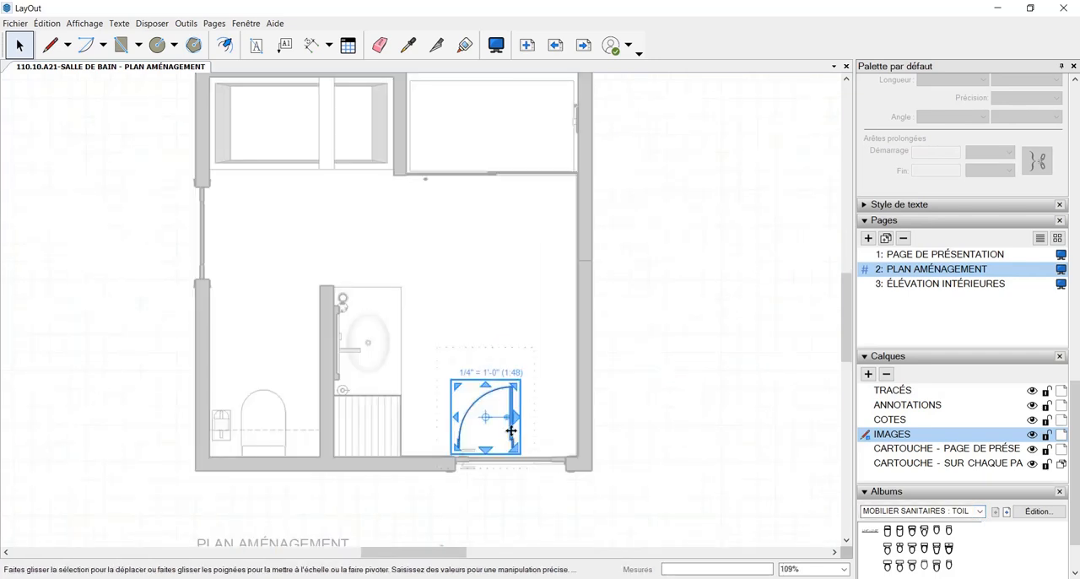
{"action": "left_click_drag", "start_coordinate": [513, 384], "coordinate": [565, 333]}
{"action": "scroll", "coordinate": [574, 452], "scroll_direction": "up", "scroll_amount": 3}
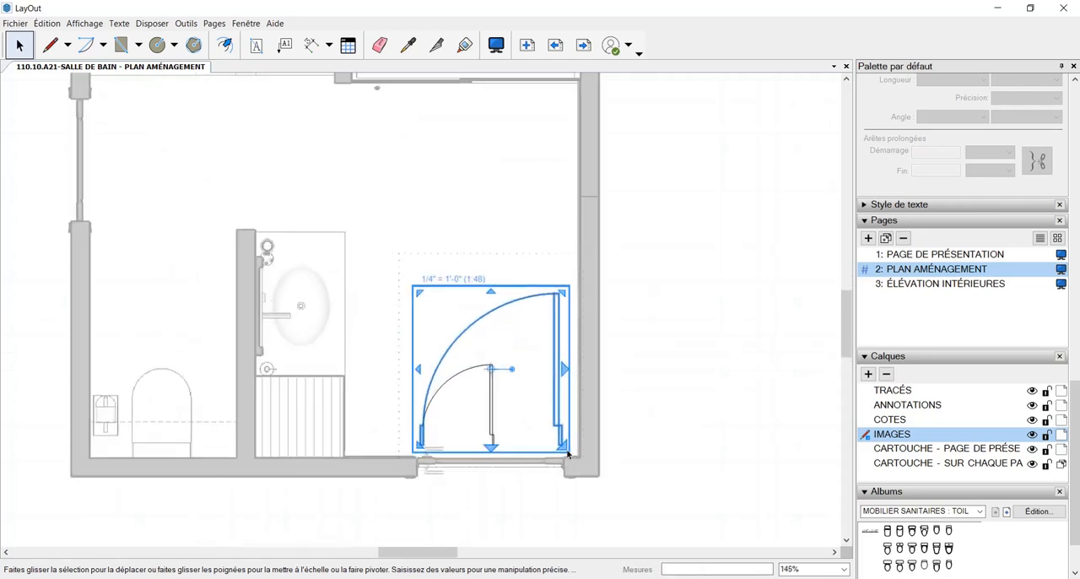
Lower the enlarged door into the wall opening and add a slightly larger copy that spans between the jambs
{"action": "left_click_drag", "start_coordinate": [558, 420], "coordinate": [559, 450]}
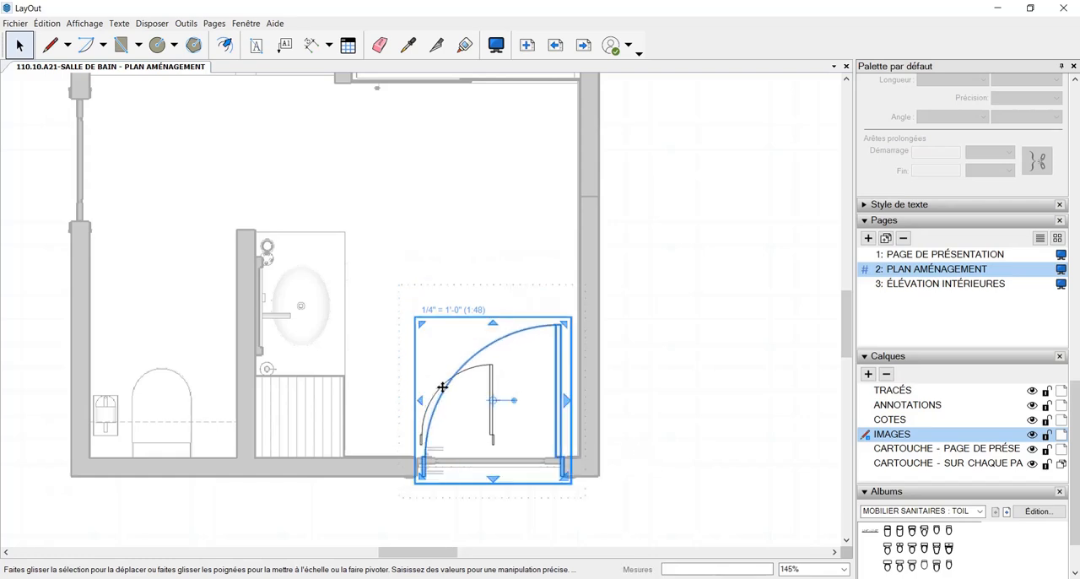
{"action": "left_click_drag", "start_coordinate": [421, 323], "coordinate": [410, 310]}
{"action": "left_click", "coordinate": [692, 430]}
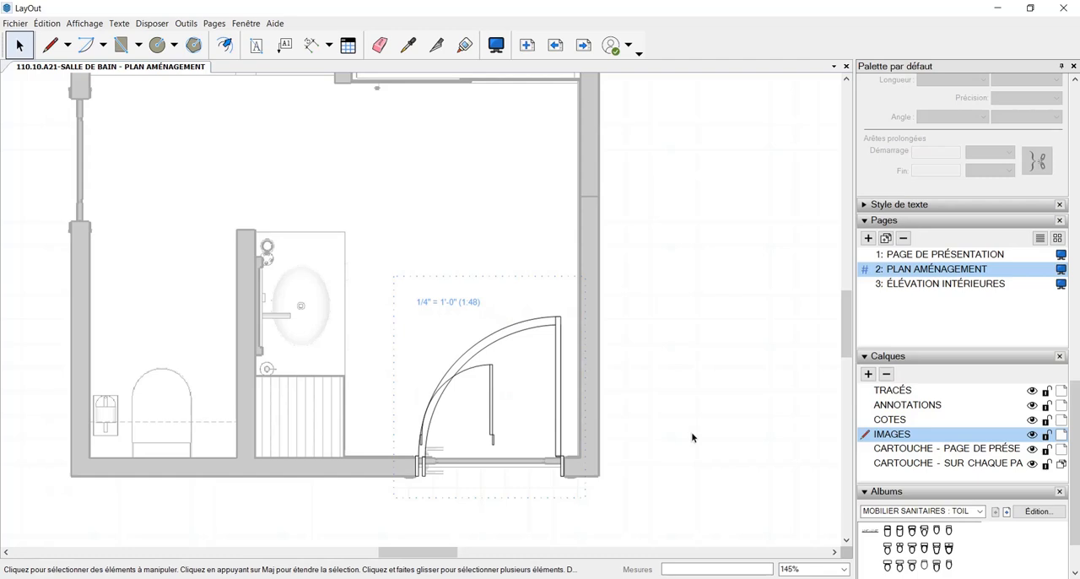
Delete the two smaller superfluous door copies, keeping the one fitted to the opening, and leave the group
{"action": "left_click", "coordinate": [430, 461]}
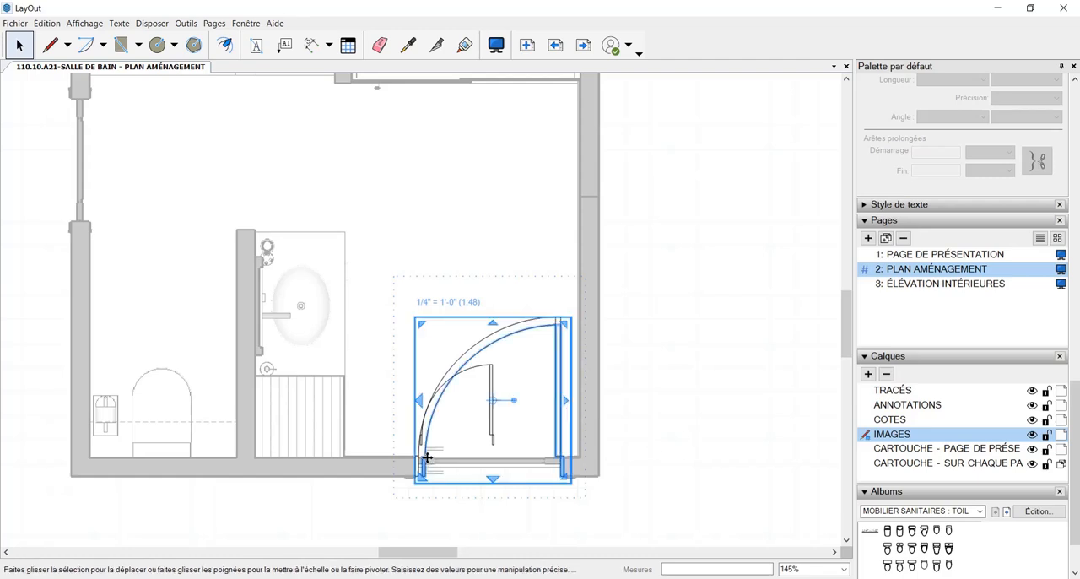
{"action": "left_click", "coordinate": [465, 489]}
{"action": "left_click", "coordinate": [496, 431]}
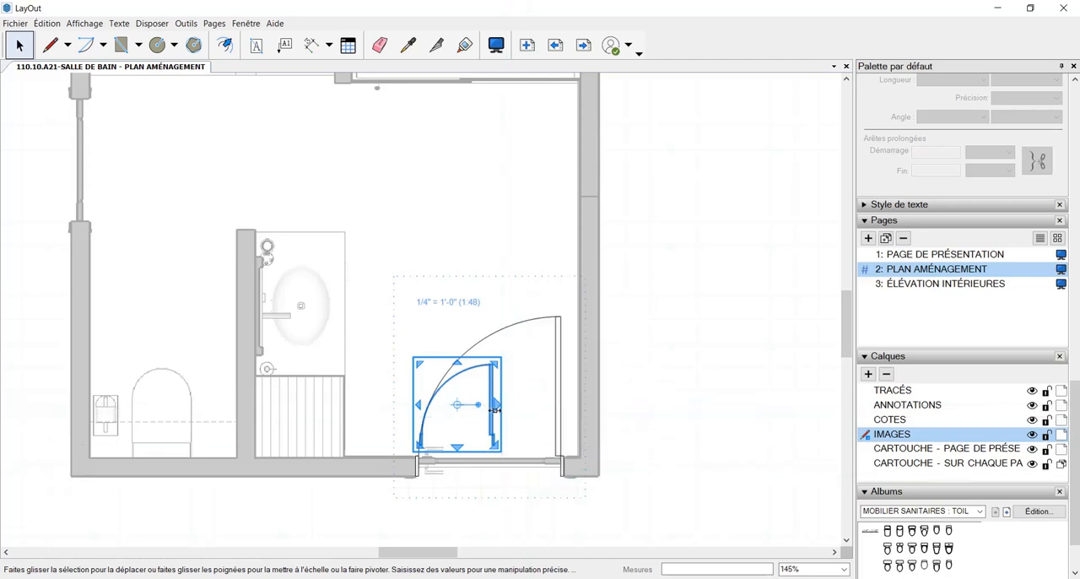
{"action": "key", "text": "Escape"}
{"action": "scroll", "coordinate": [517, 437], "scroll_direction": "down", "scroll_amount": 5}
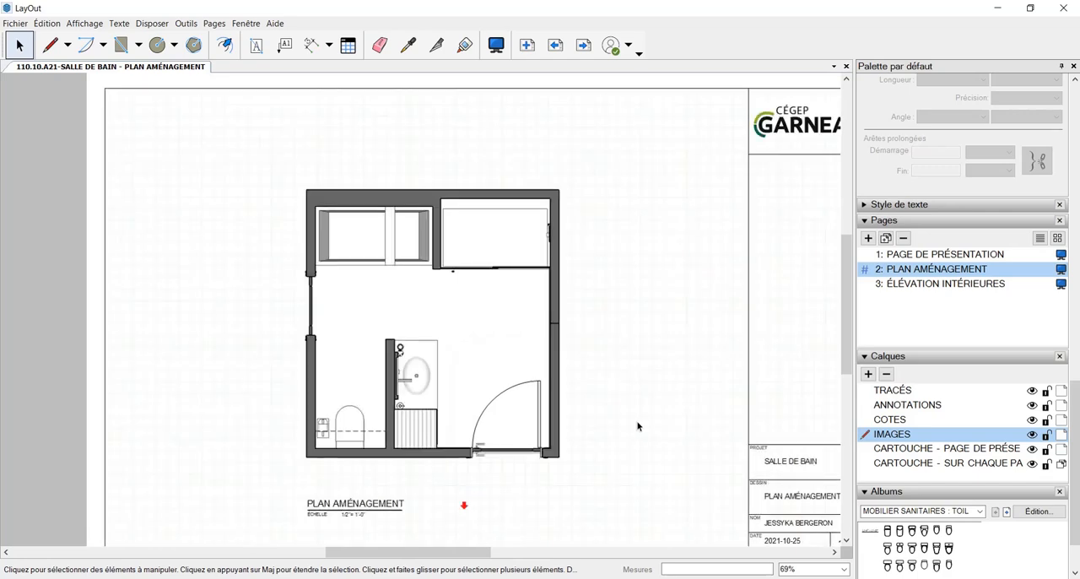
Hide the N-INT-PRT tag in the SketchUp plan viewport and deselect the viewport
{"action": "scroll", "coordinate": [504, 468], "scroll_direction": "up", "scroll_amount": 2}
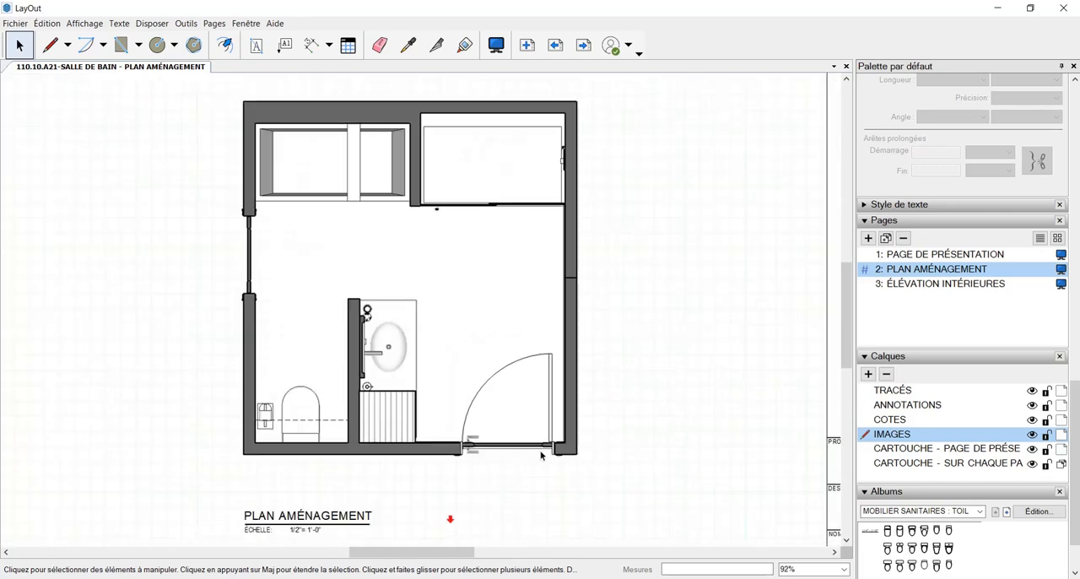
{"action": "scroll", "coordinate": [544, 457], "scroll_direction": "up", "scroll_amount": 2}
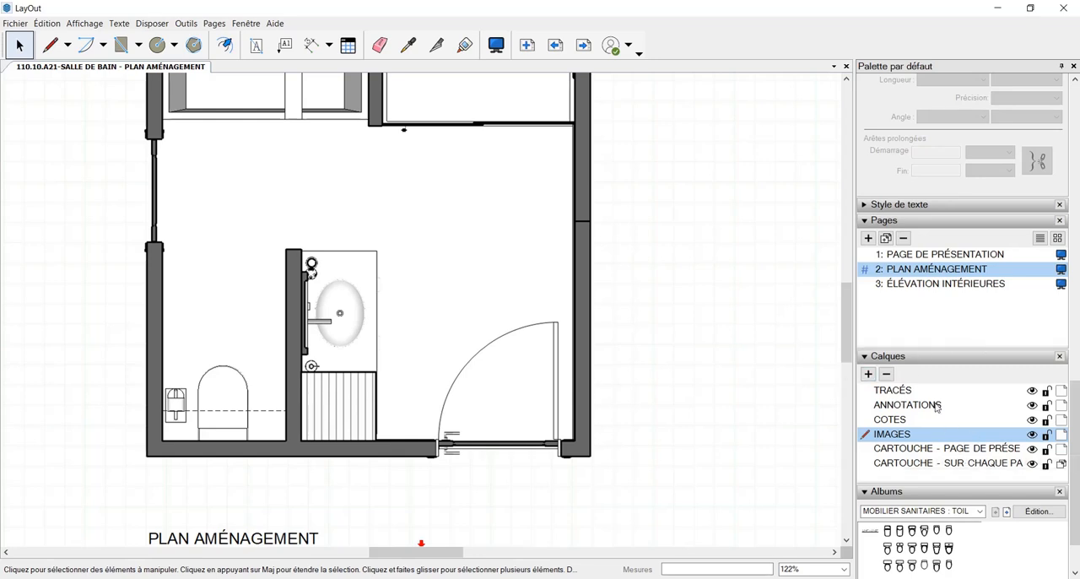
{"action": "scroll", "coordinate": [951, 410], "scroll_direction": "up", "scroll_amount": 3}
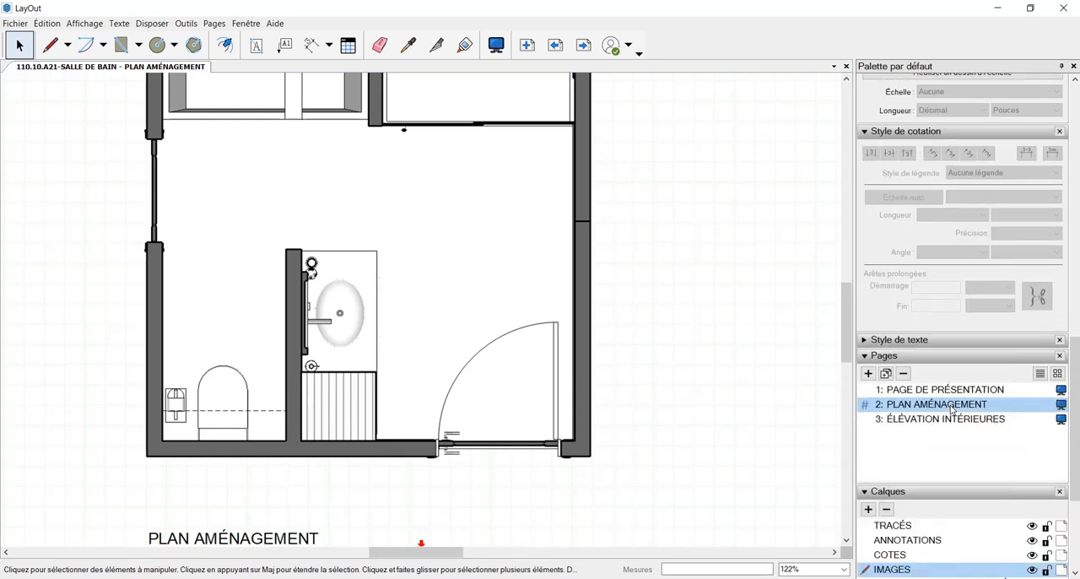
{"action": "scroll", "coordinate": [959, 439], "scroll_direction": "up", "scroll_amount": 9}
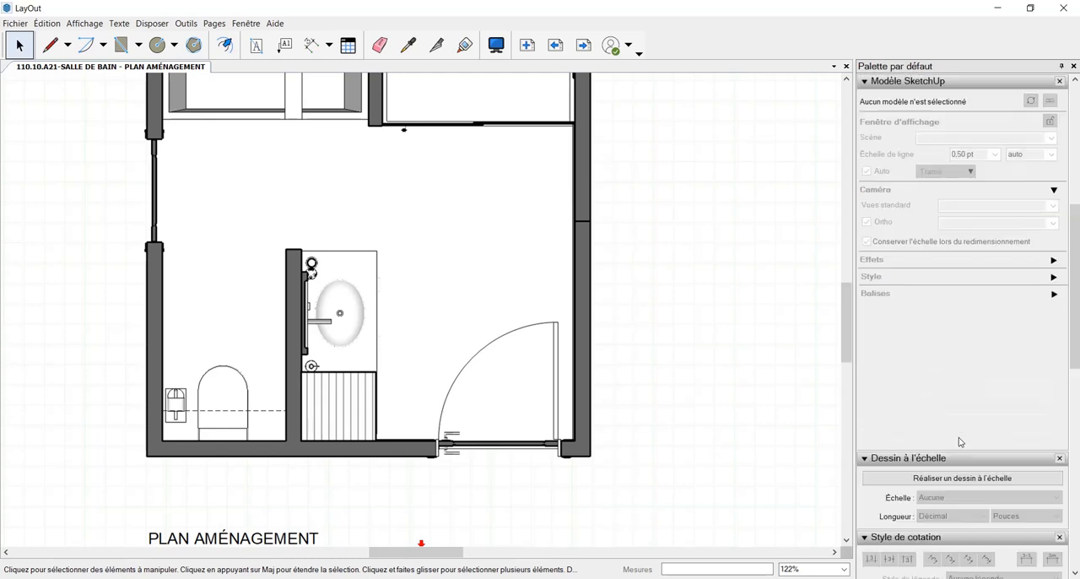
{"action": "scroll", "coordinate": [959, 440], "scroll_direction": "down", "scroll_amount": 6}
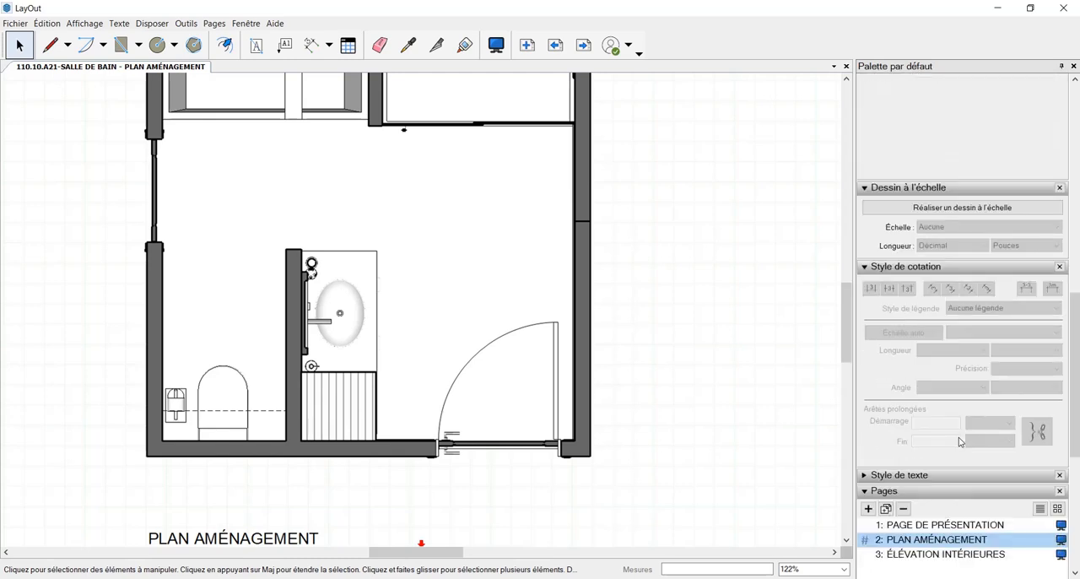
{"action": "scroll", "coordinate": [959, 441], "scroll_direction": "up", "scroll_amount": 3}
{"action": "scroll", "coordinate": [964, 422], "scroll_direction": "up", "scroll_amount": 6}
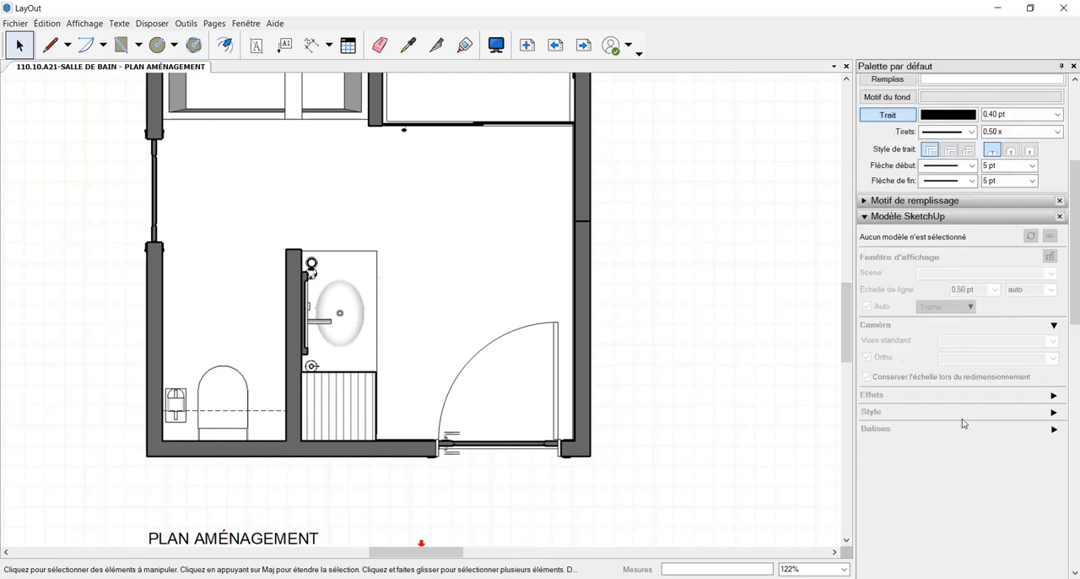
{"action": "scroll", "coordinate": [963, 422], "scroll_direction": "up", "scroll_amount": 4}
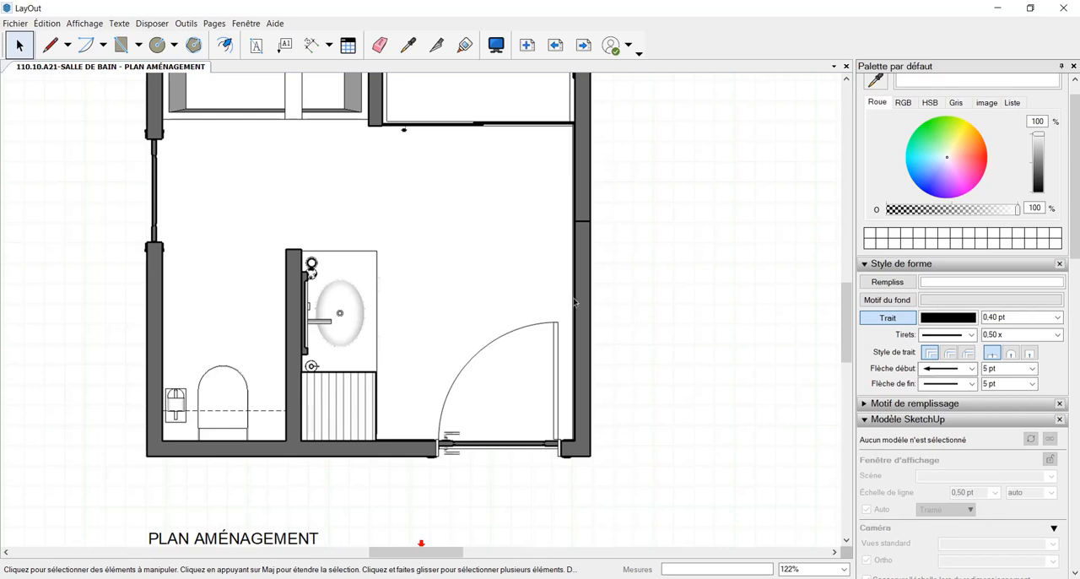
{"action": "left_click", "coordinate": [574, 301]}
{"action": "scroll", "coordinate": [594, 333], "scroll_direction": "down", "scroll_amount": 4}
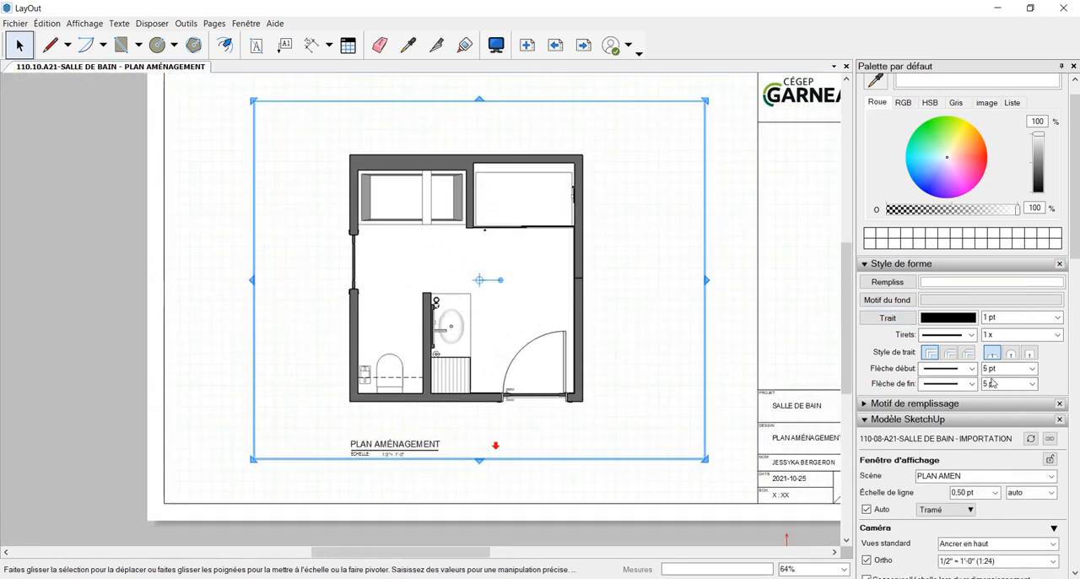
{"action": "scroll", "coordinate": [993, 382], "scroll_direction": "down", "scroll_amount": 3}
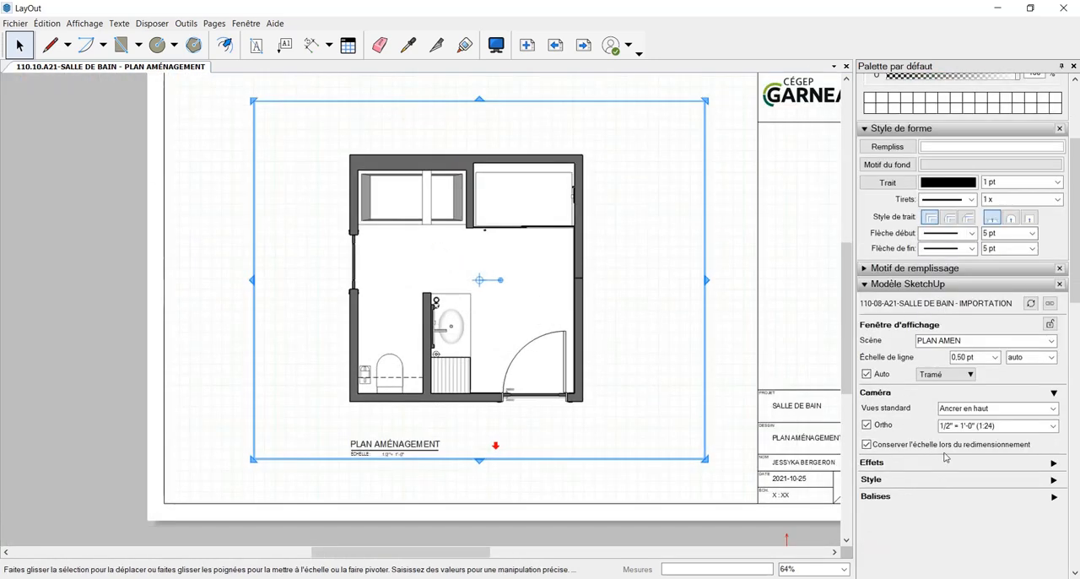
{"action": "left_click", "coordinate": [1053, 496]}
{"action": "scroll", "coordinate": [949, 502], "scroll_direction": "down", "scroll_amount": 3}
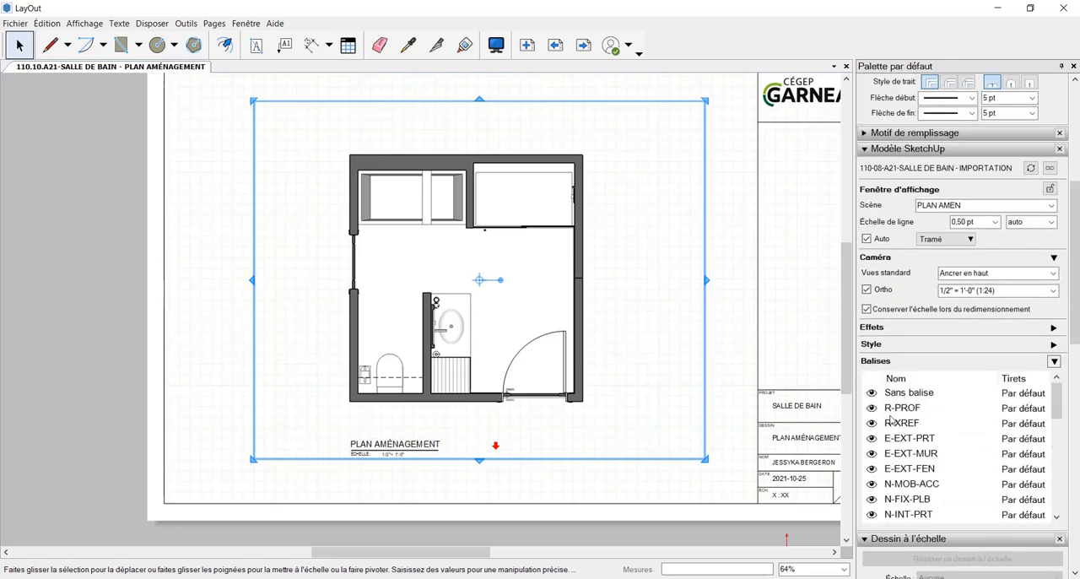
{"action": "scroll", "coordinate": [935, 454], "scroll_direction": "down", "scroll_amount": 2}
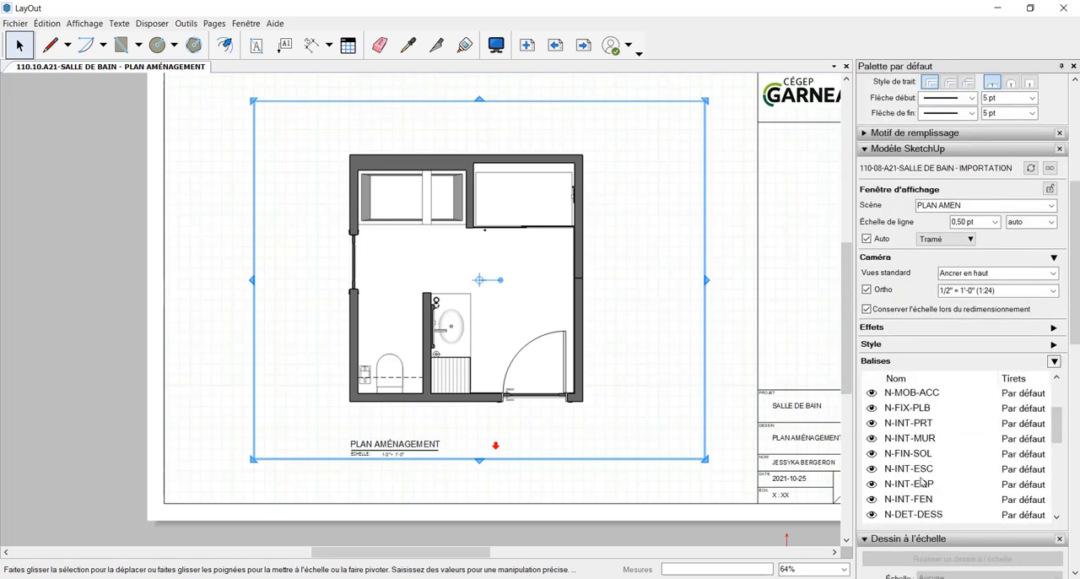
{"action": "left_click", "coordinate": [873, 425]}
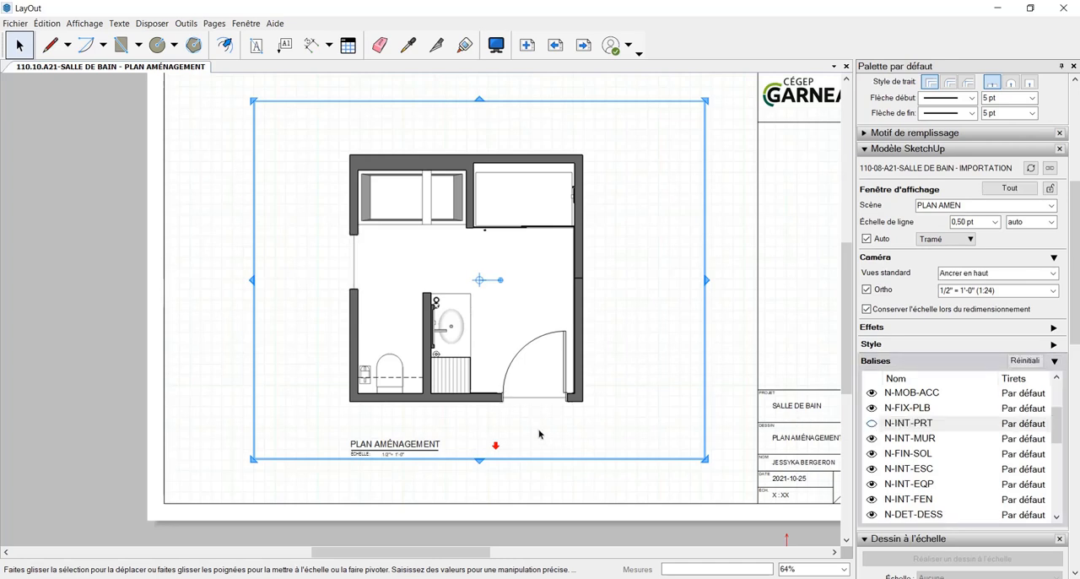
{"action": "left_click", "coordinate": [727, 377]}
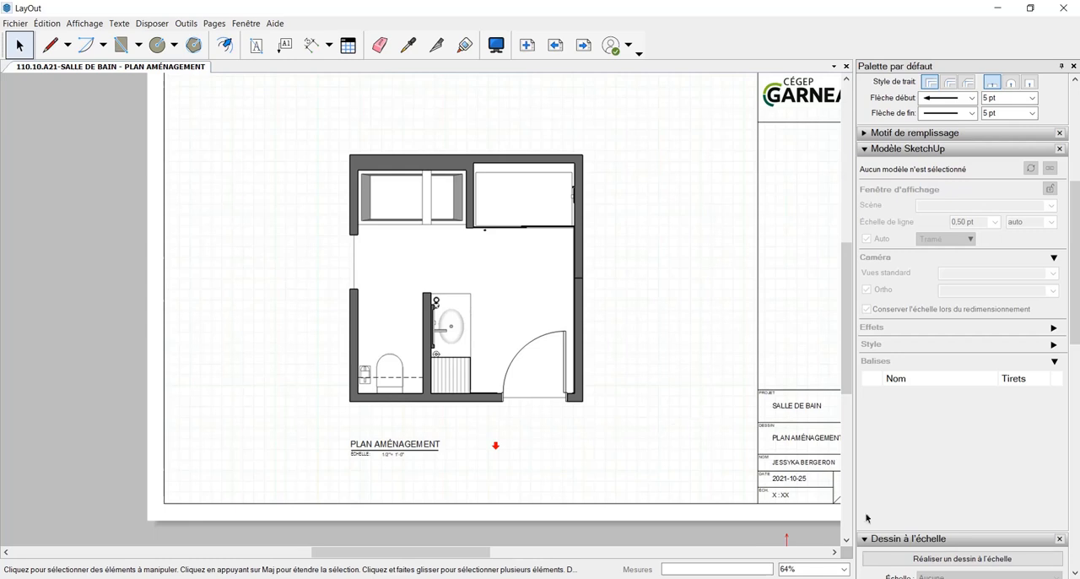
Move the PLAN AMÉNAGEMENT title and scale label group from the IMAGES layer to the ANNOTATIONS layer
{"action": "scroll", "coordinate": [611, 368], "scroll_direction": "down", "scroll_amount": 1}
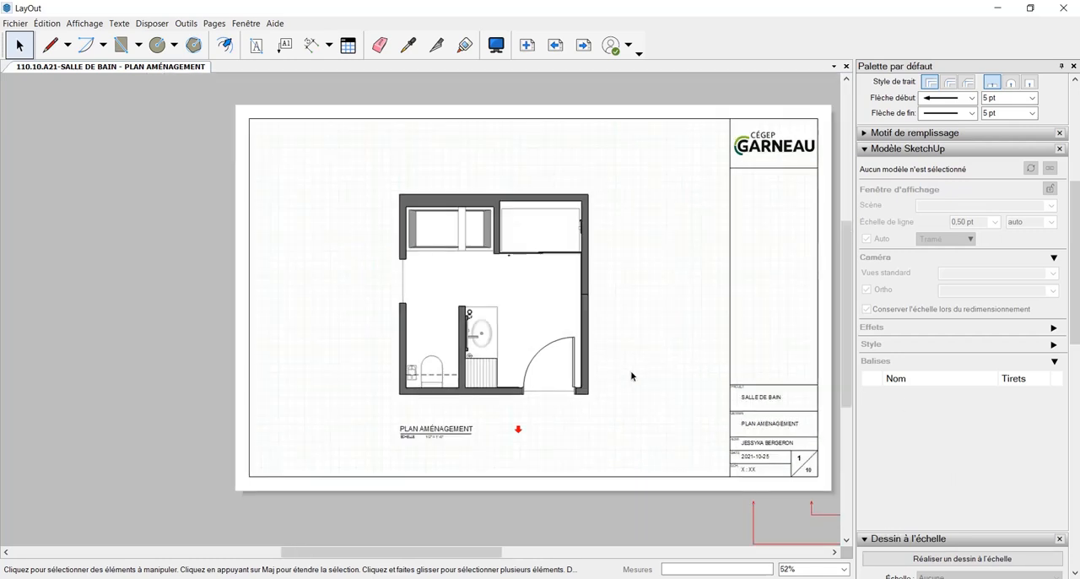
{"action": "scroll", "coordinate": [969, 422], "scroll_direction": "down", "scroll_amount": 3}
{"action": "scroll", "coordinate": [969, 422], "scroll_direction": "down", "scroll_amount": 5}
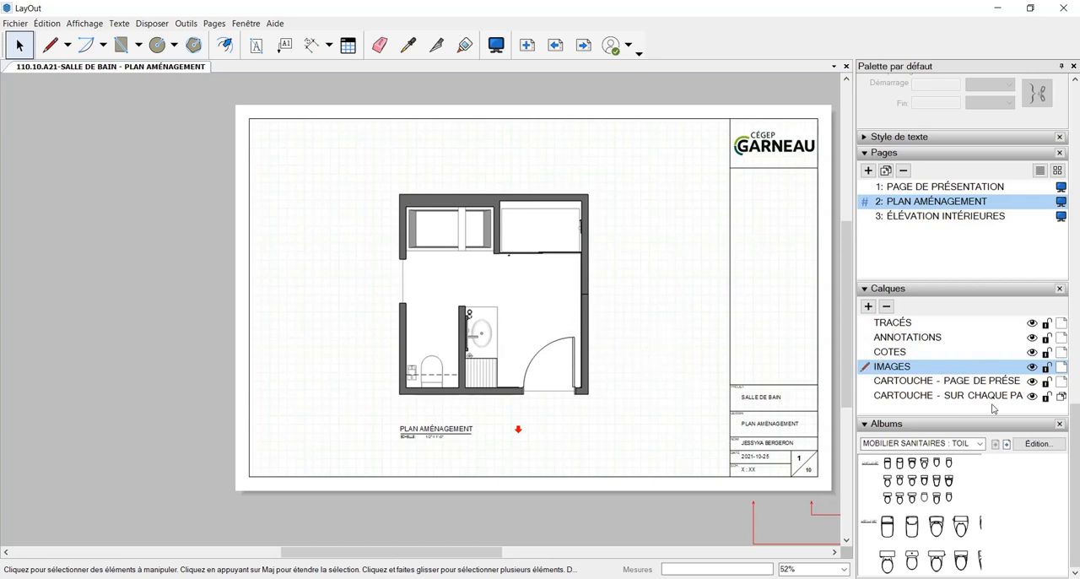
{"action": "left_click", "coordinate": [577, 267]}
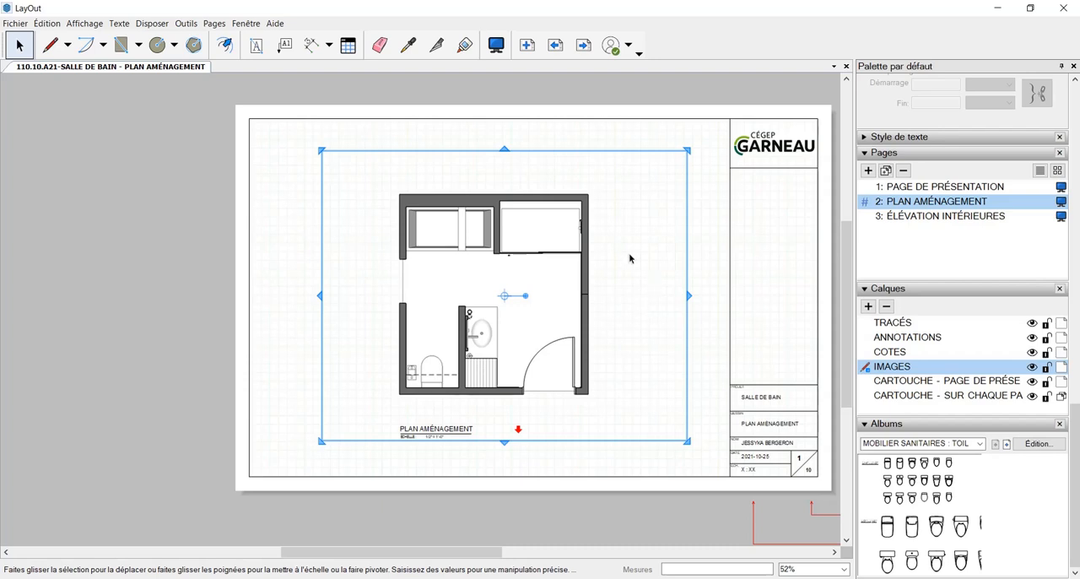
{"action": "left_click", "coordinate": [448, 432]}
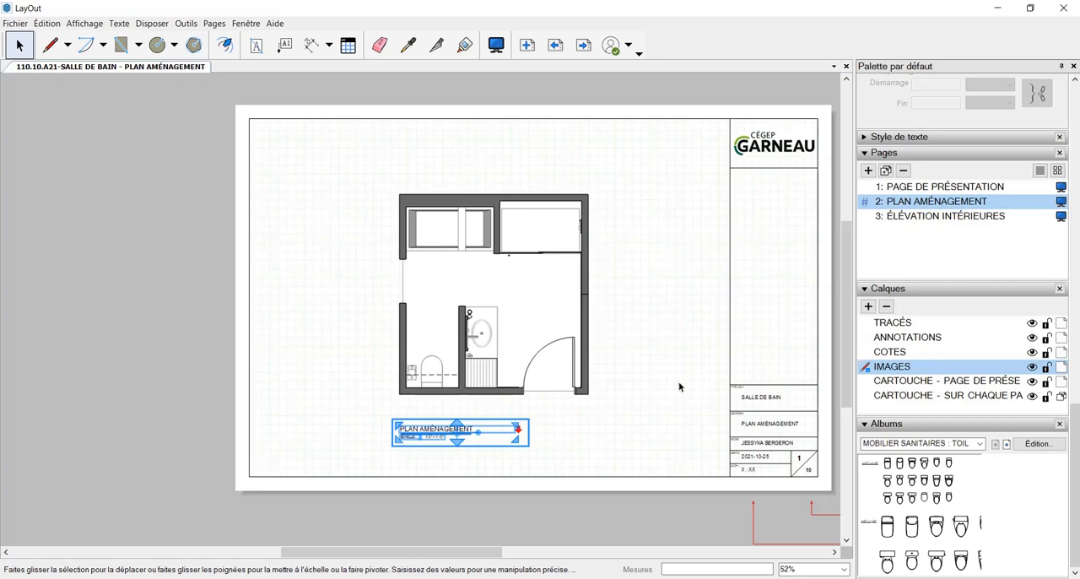
{"action": "right_click", "coordinate": [495, 431]}
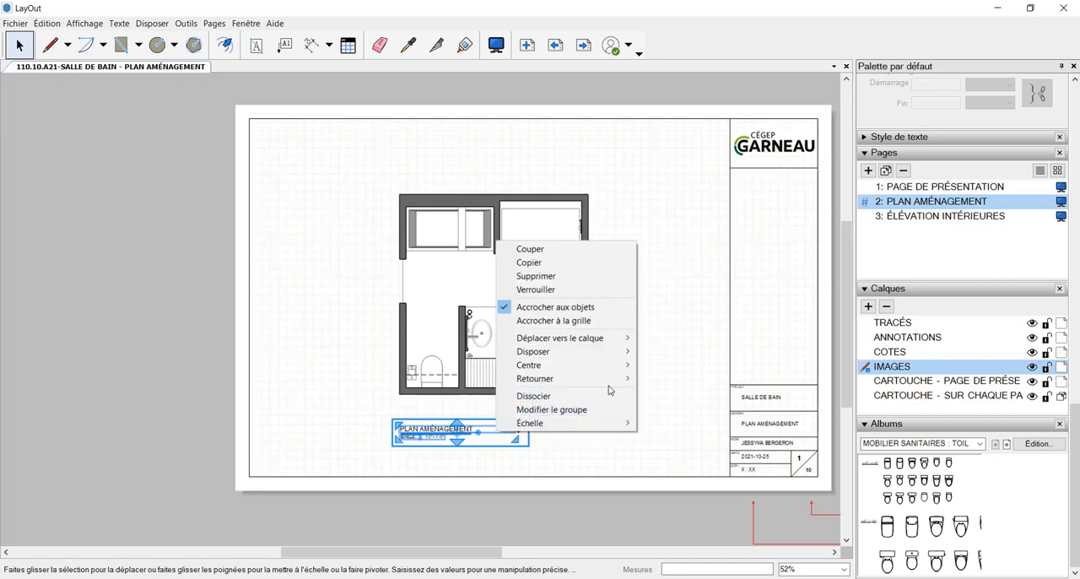
{"action": "mouse_move", "coordinate": [625, 344]}
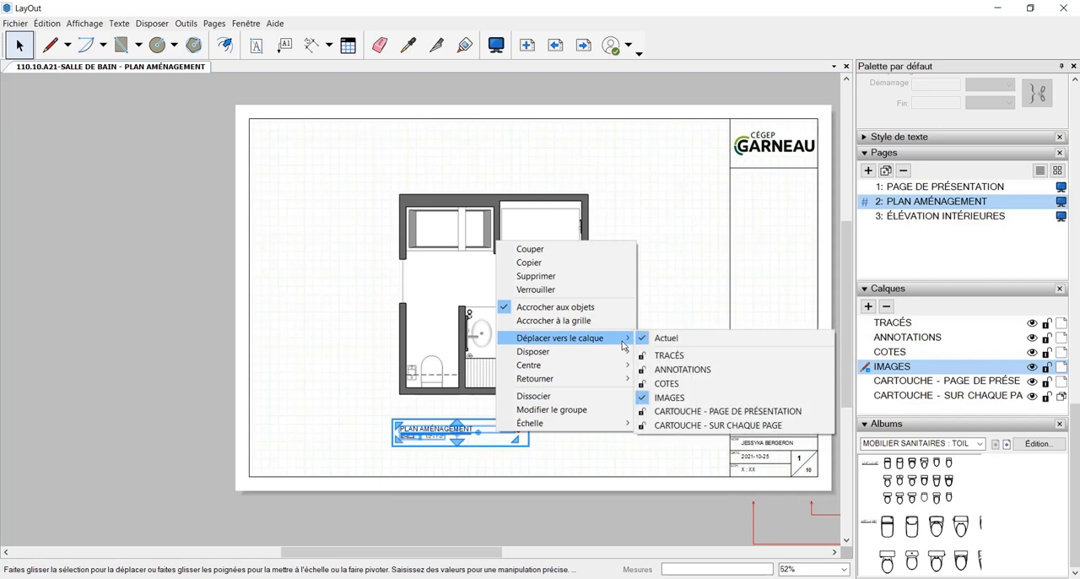
{"action": "left_click", "coordinate": [697, 370]}
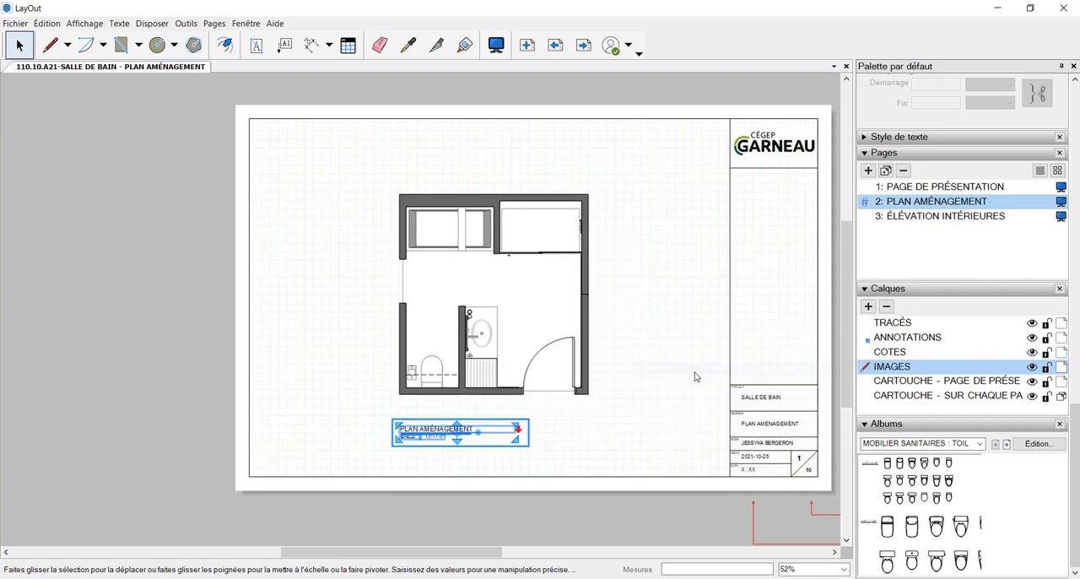
{"action": "left_click", "coordinate": [620, 393]}
Select the door symbol, the hatched rectangle below the vanity and the dashed line at the toilet, and move them to the TRACÉS layer
{"action": "left_click", "coordinate": [575, 365]}
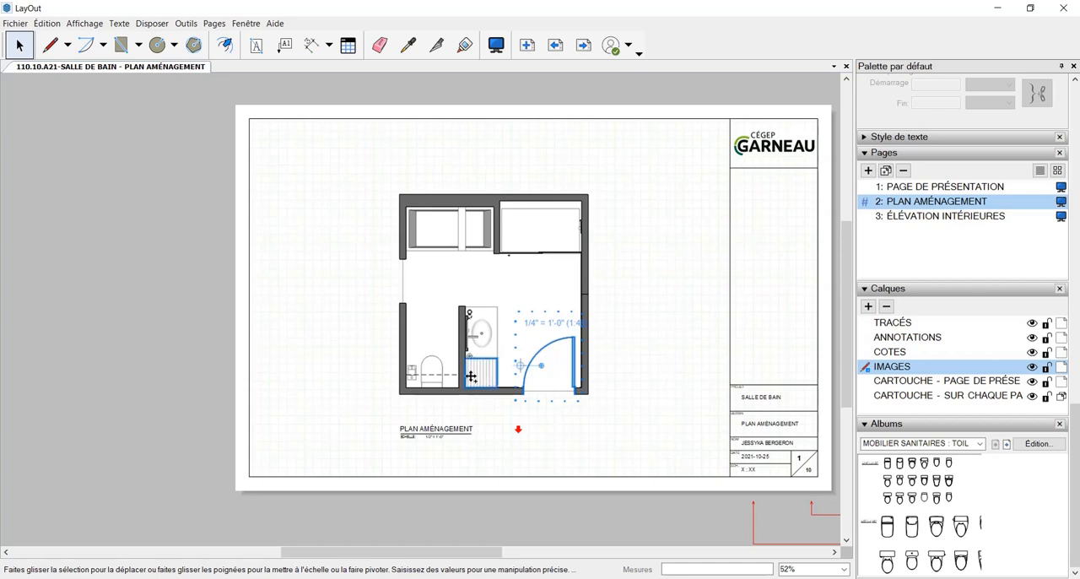
{"action": "right_click", "coordinate": [573, 364]}
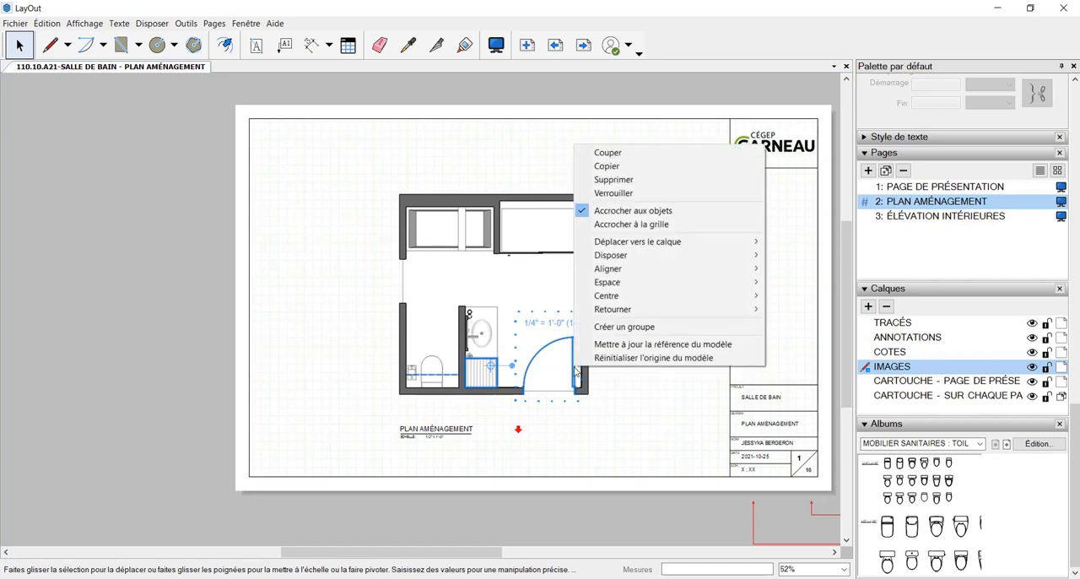
{"action": "mouse_move", "coordinate": [703, 248]}
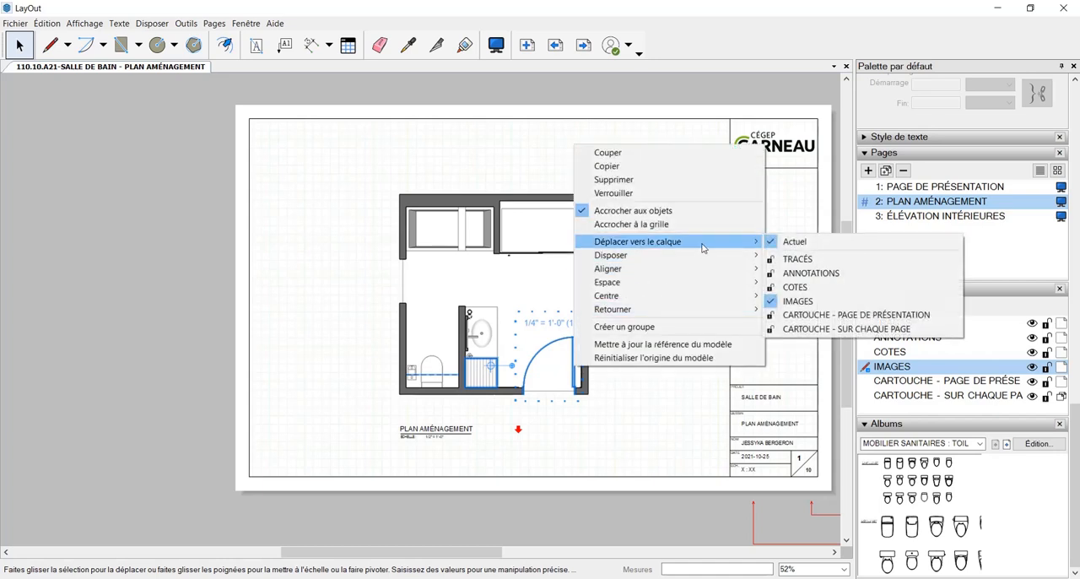
{"action": "left_click", "coordinate": [812, 262]}
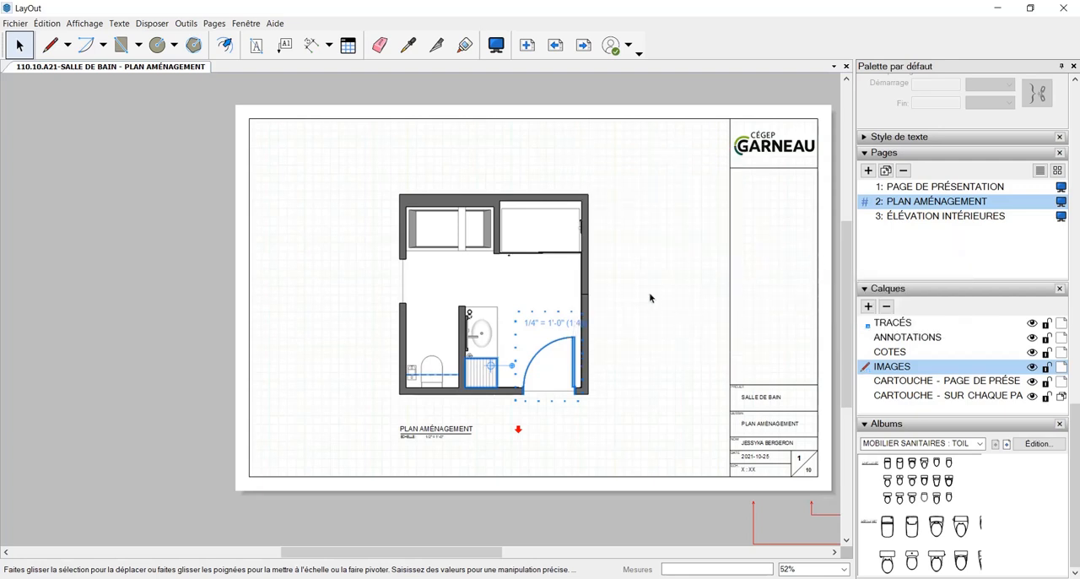
{"action": "left_click", "coordinate": [660, 406]}
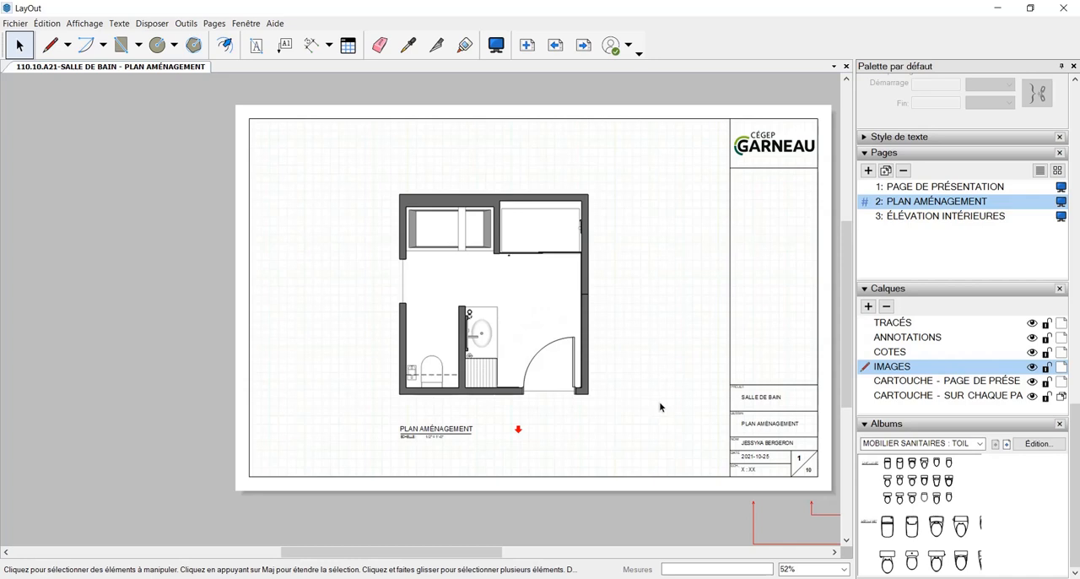
{"action": "middle_click_drag", "start_coordinate": [659, 406], "coordinate": [632, 445]}
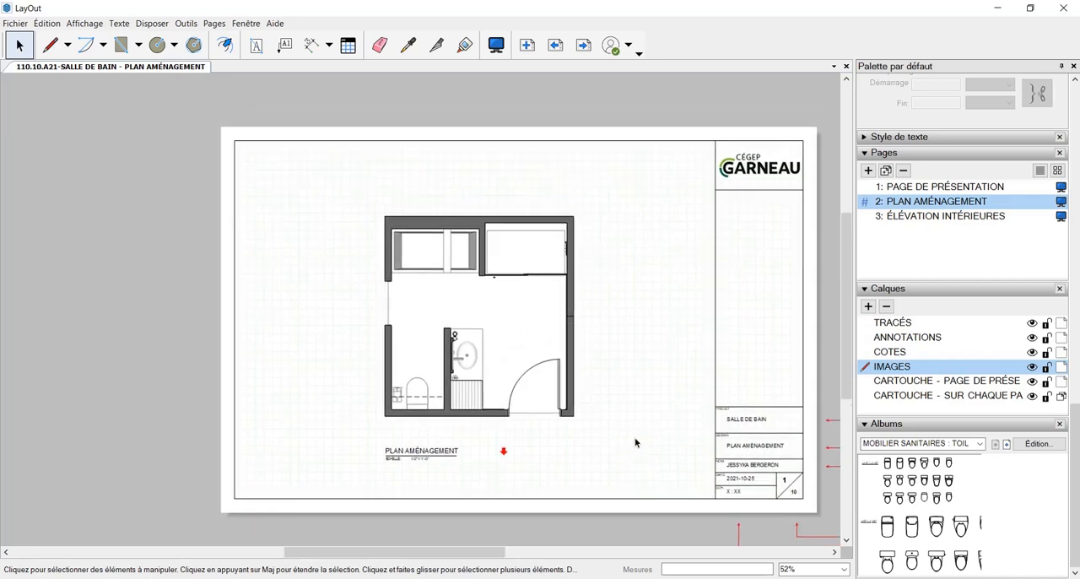
{"action": "scroll", "coordinate": [636, 442], "scroll_direction": "up", "scroll_amount": 1}
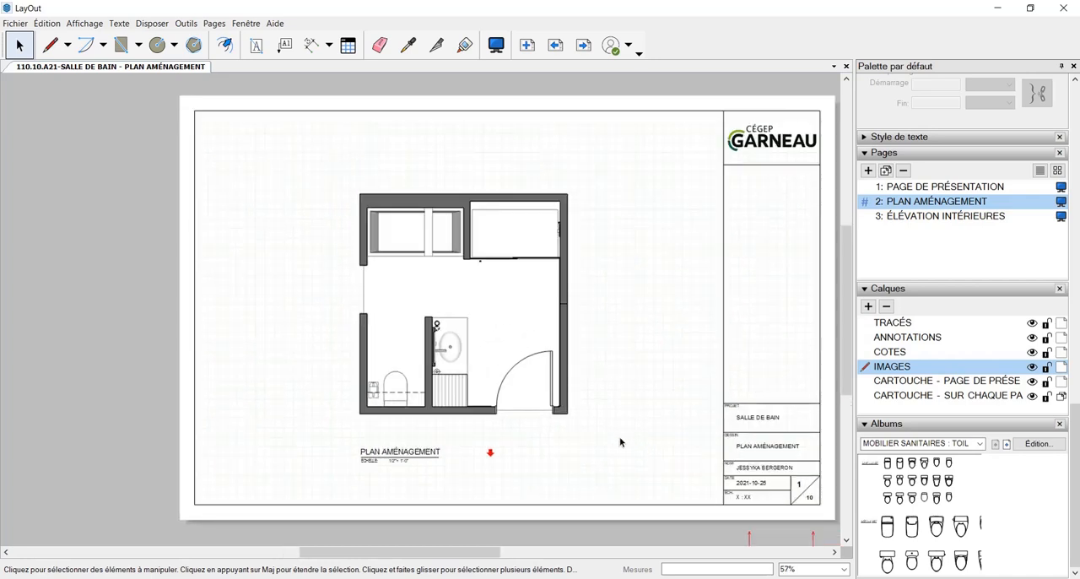
{"action": "mouse_move", "coordinate": [620, 442]}
{"action": "middle_mouse_down"}
{"action": "mouse_move", "coordinate": [564, 449]}
{"action": "mouse_move", "coordinate": [626, 437]}
{"action": "middle_mouse_up"}
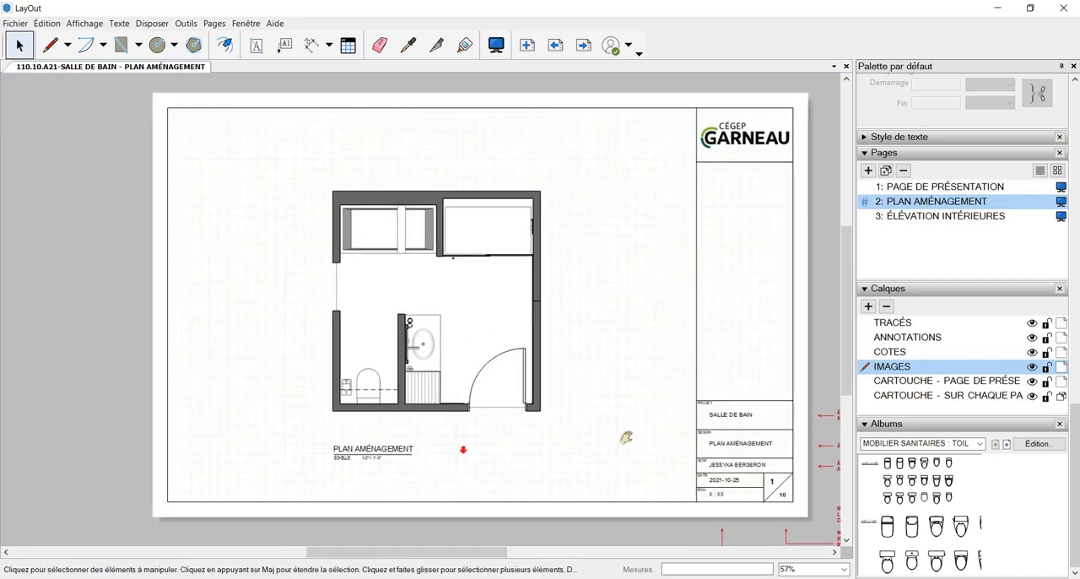